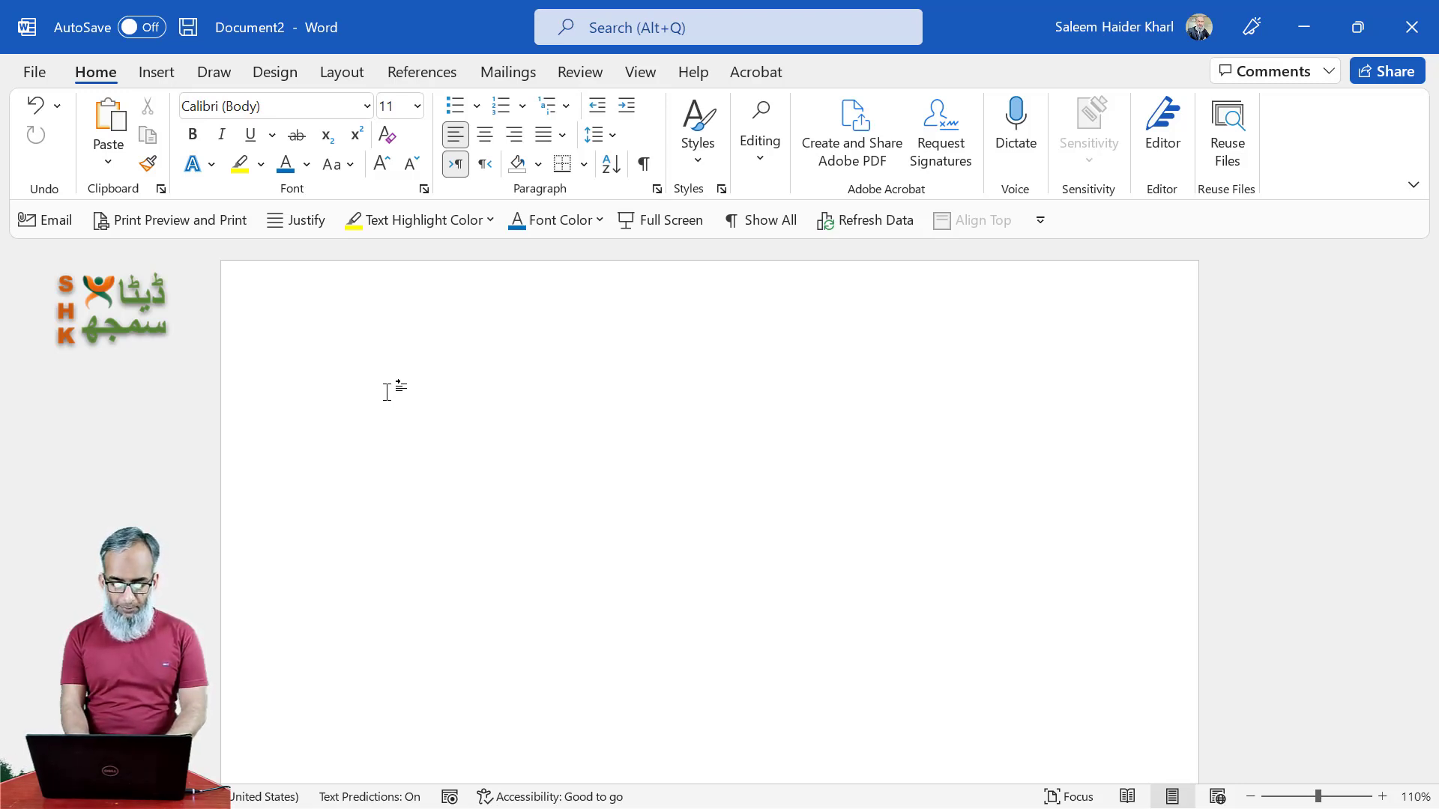
Step: Enter the title MY VIDEO PLATFORM at the start of the blank document
type("MY VIDEO ")
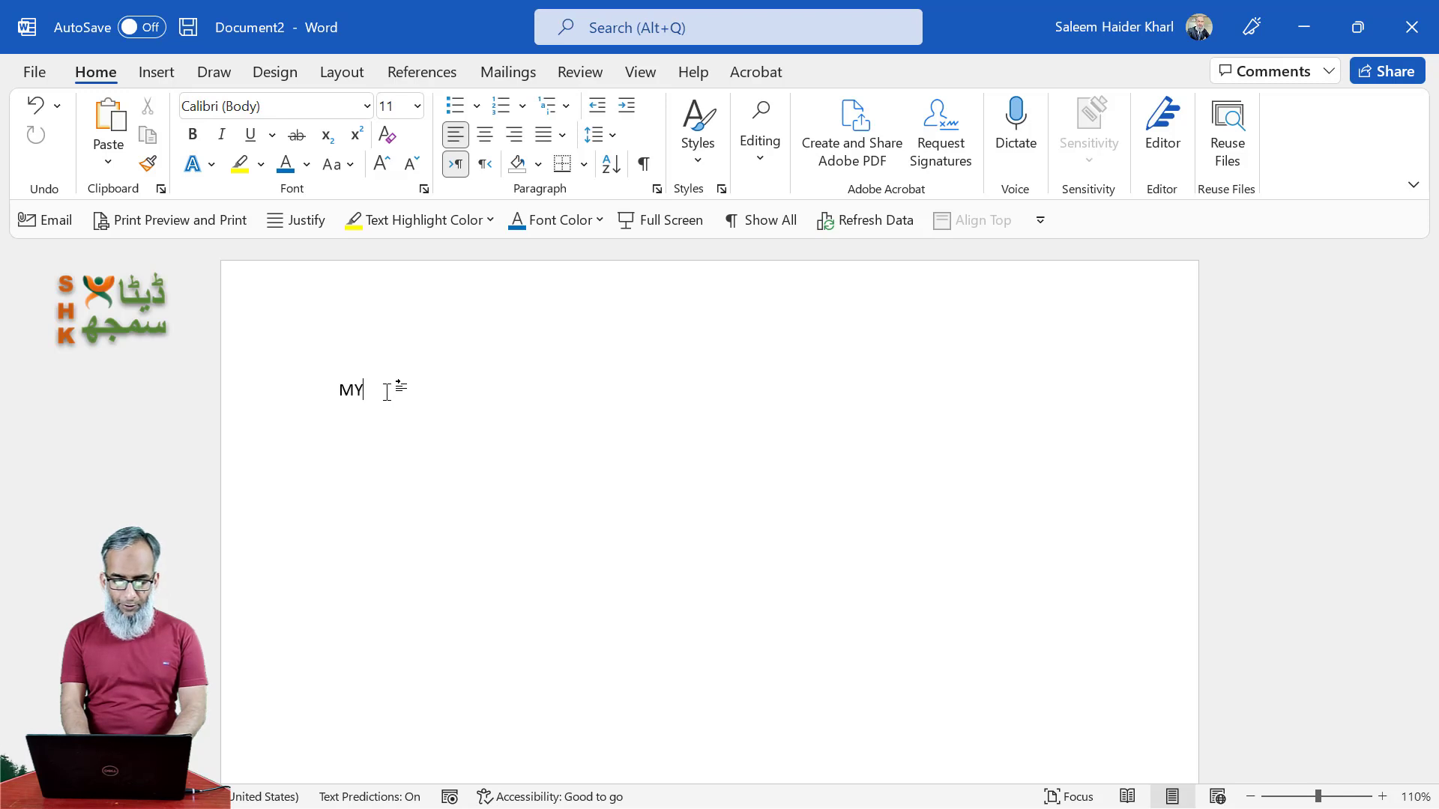
type("PLATFORM")
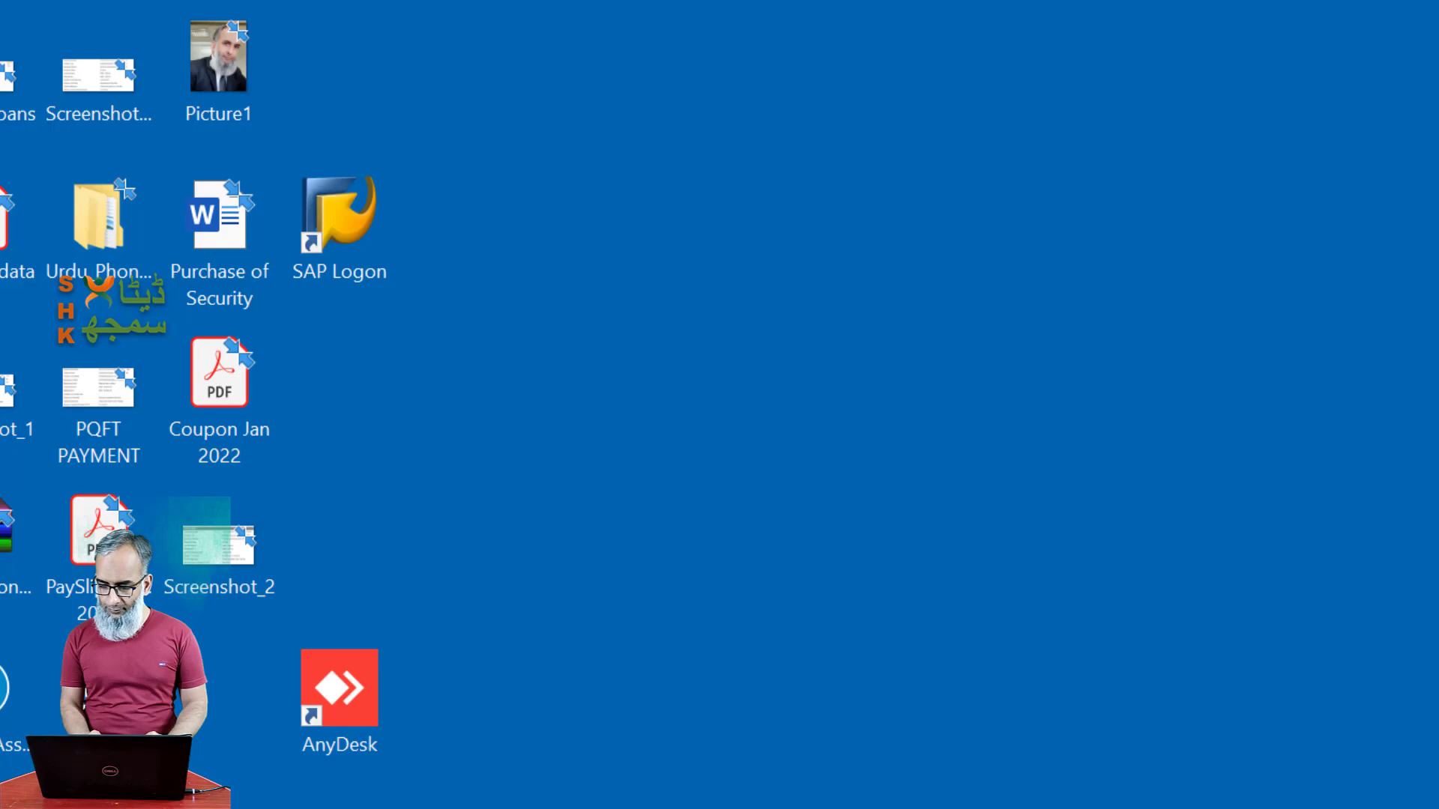
Step: Switch to Urdu input and write below the title a sentence giving the author's name, followed by "میرے دو عدد یوٹیوب چینلز ہیں"
key("super+space")
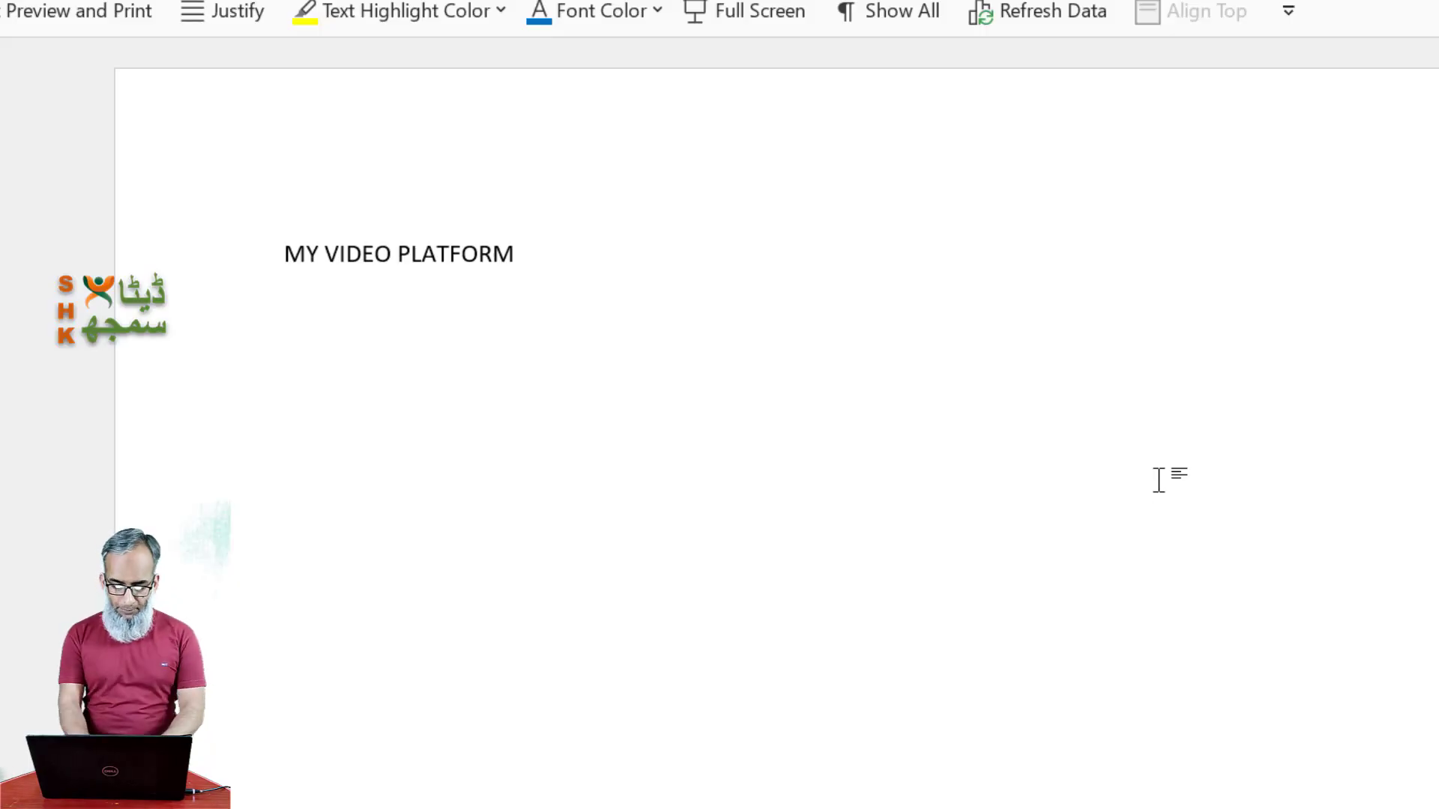
type("میرا")
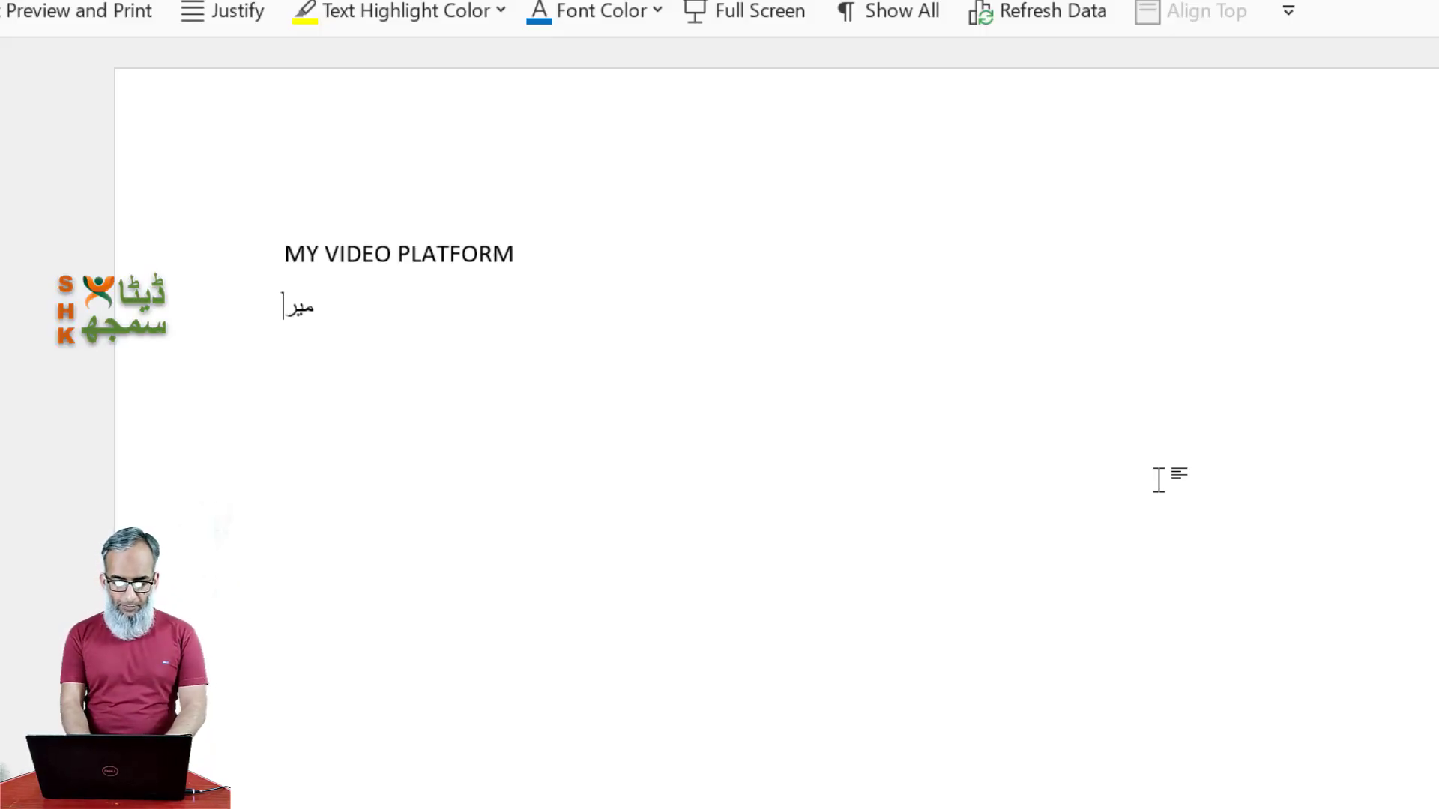
type(" نام سلیم حیدر ہے")
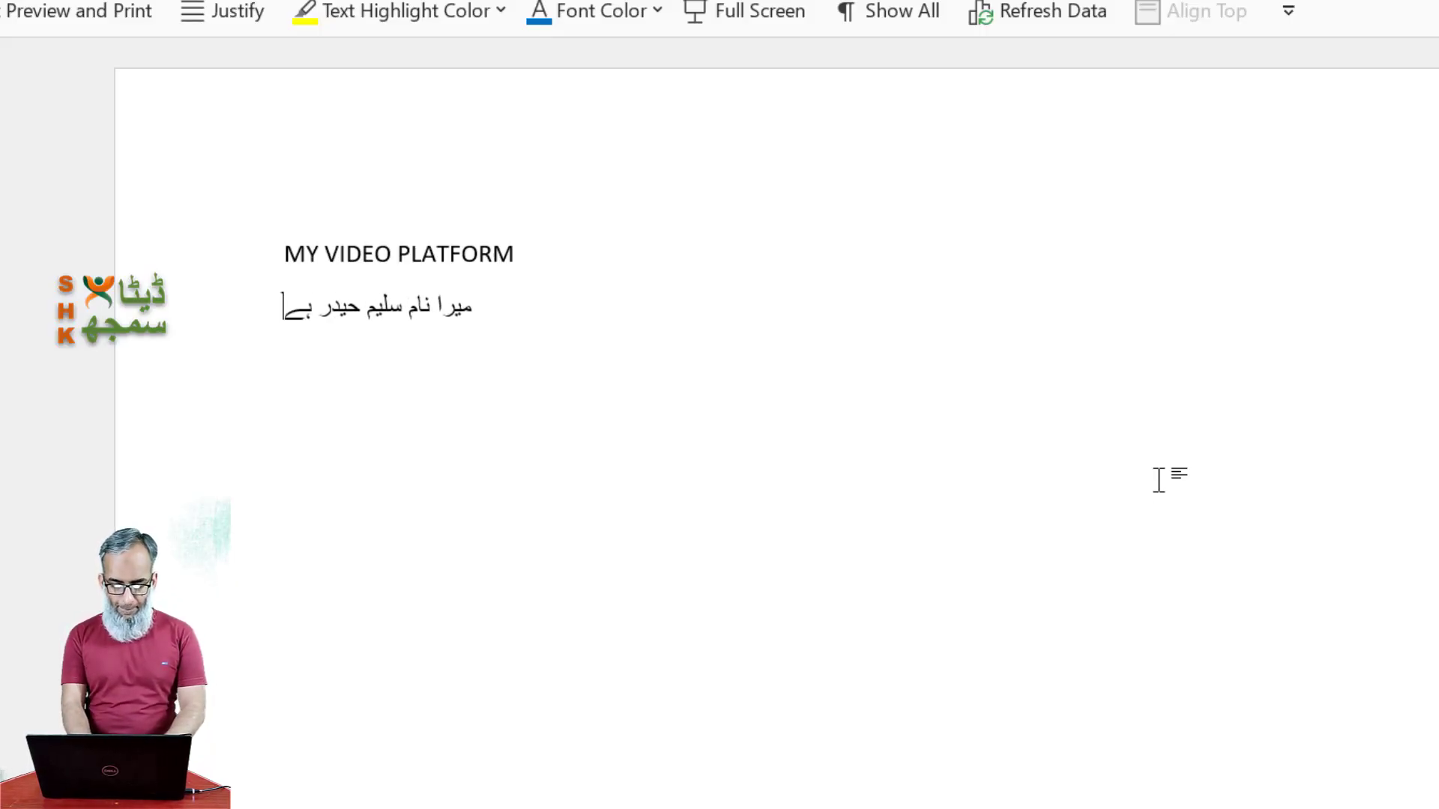
type(" میرے دو عد")
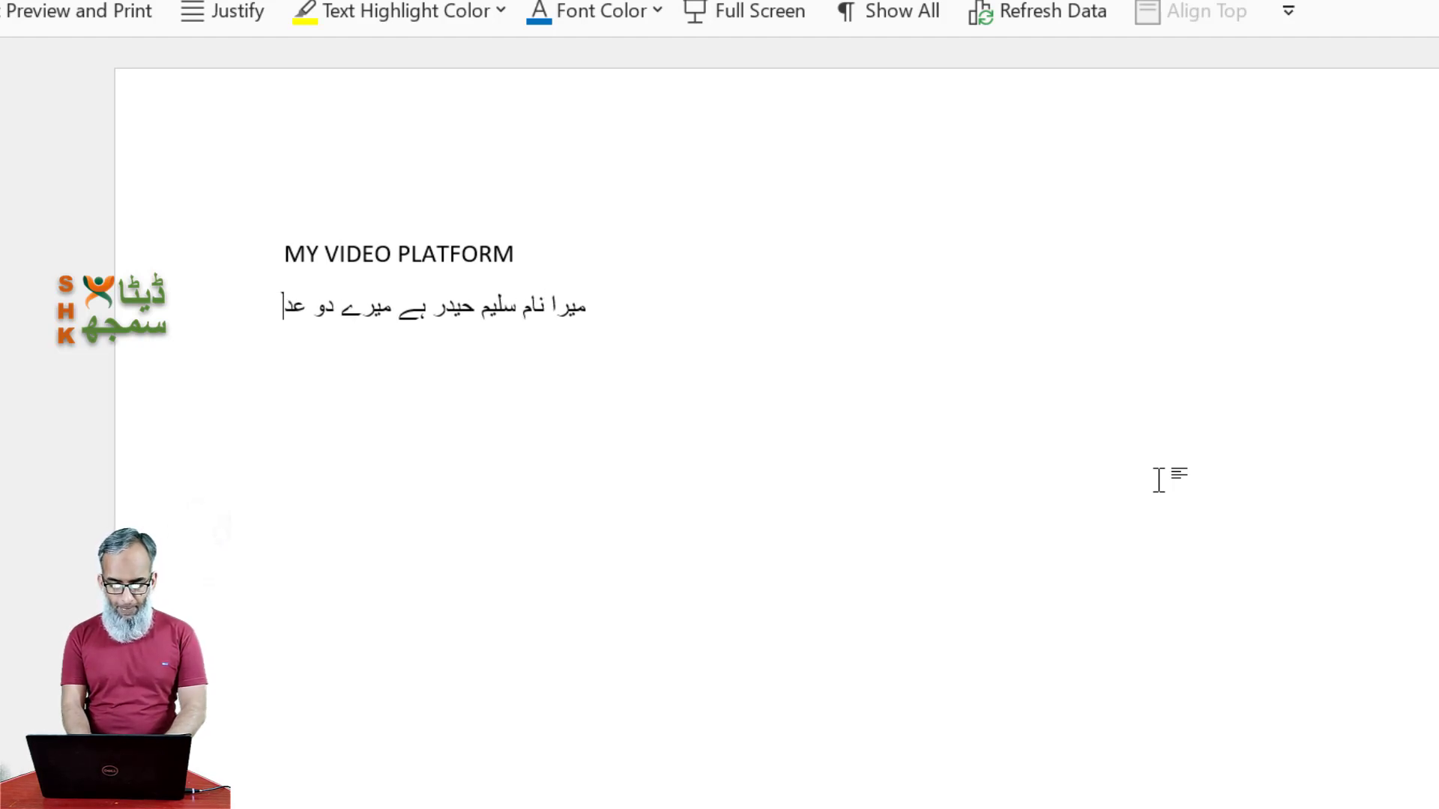
type("د یوٹیوب چینل")
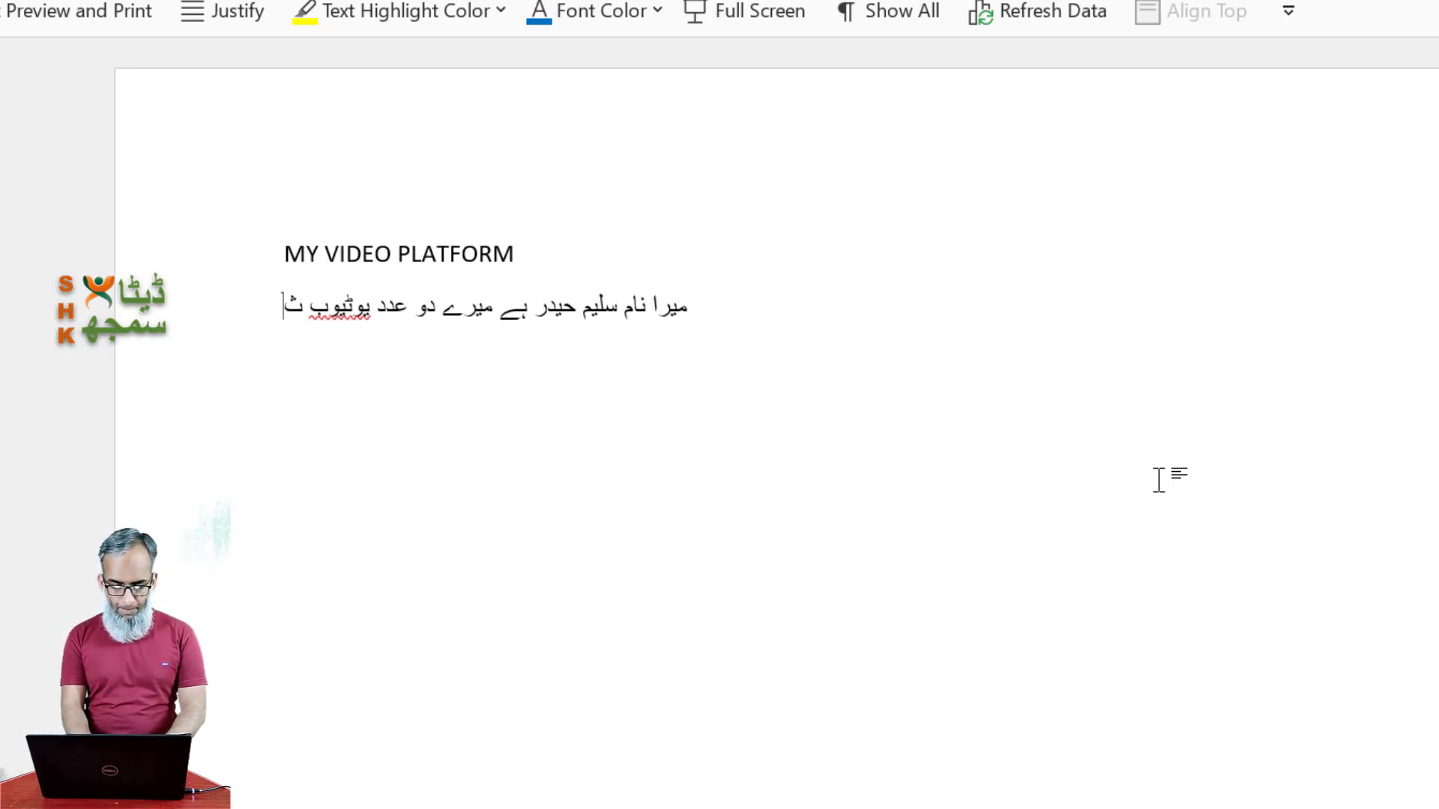
type("ز ہی")
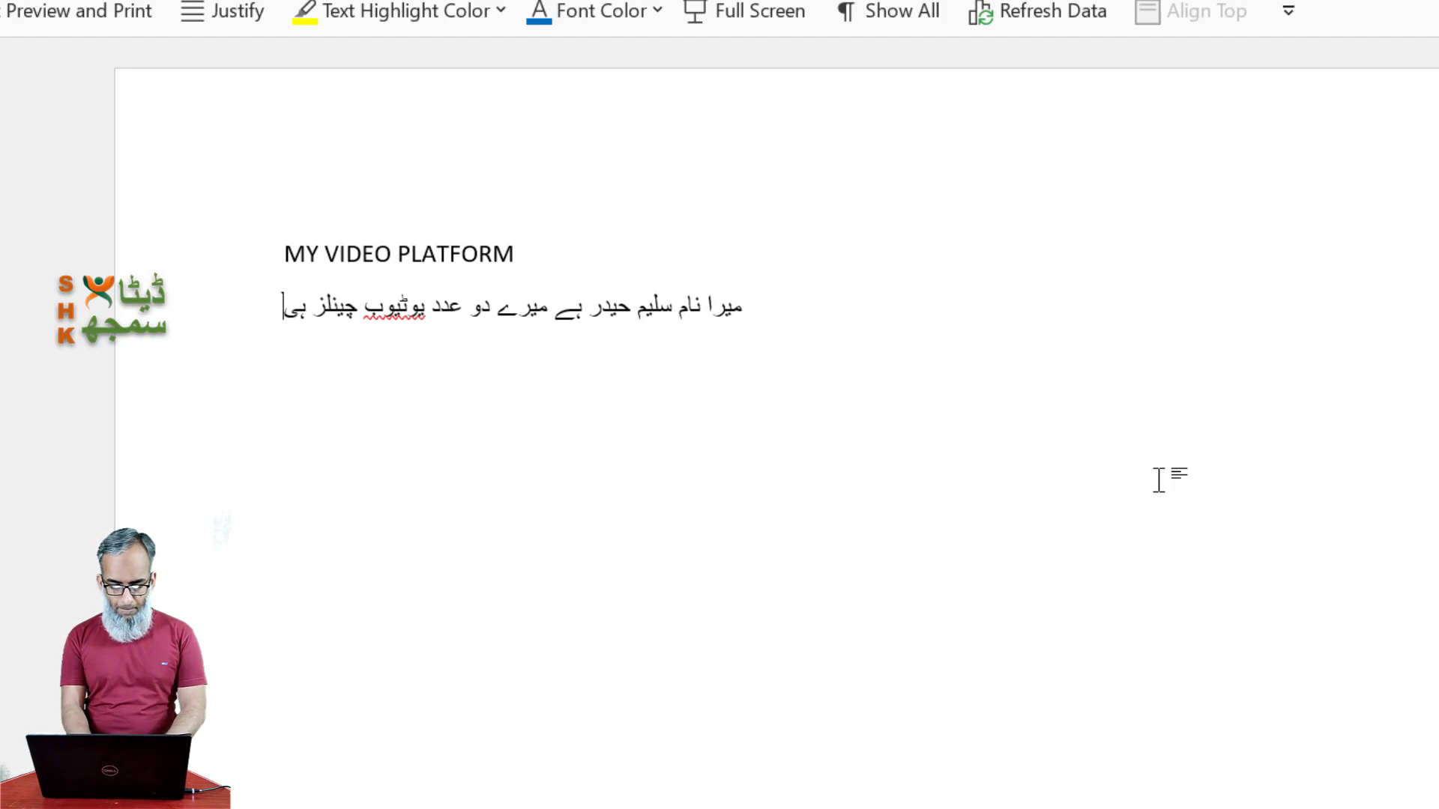
Step: Continue the Urdu paragraph with "ایک انگریزی اور دوسرا اردو میں ہے۔ اس کے علاوہ میرے فیس"
type("ں۔ ایک انگری")
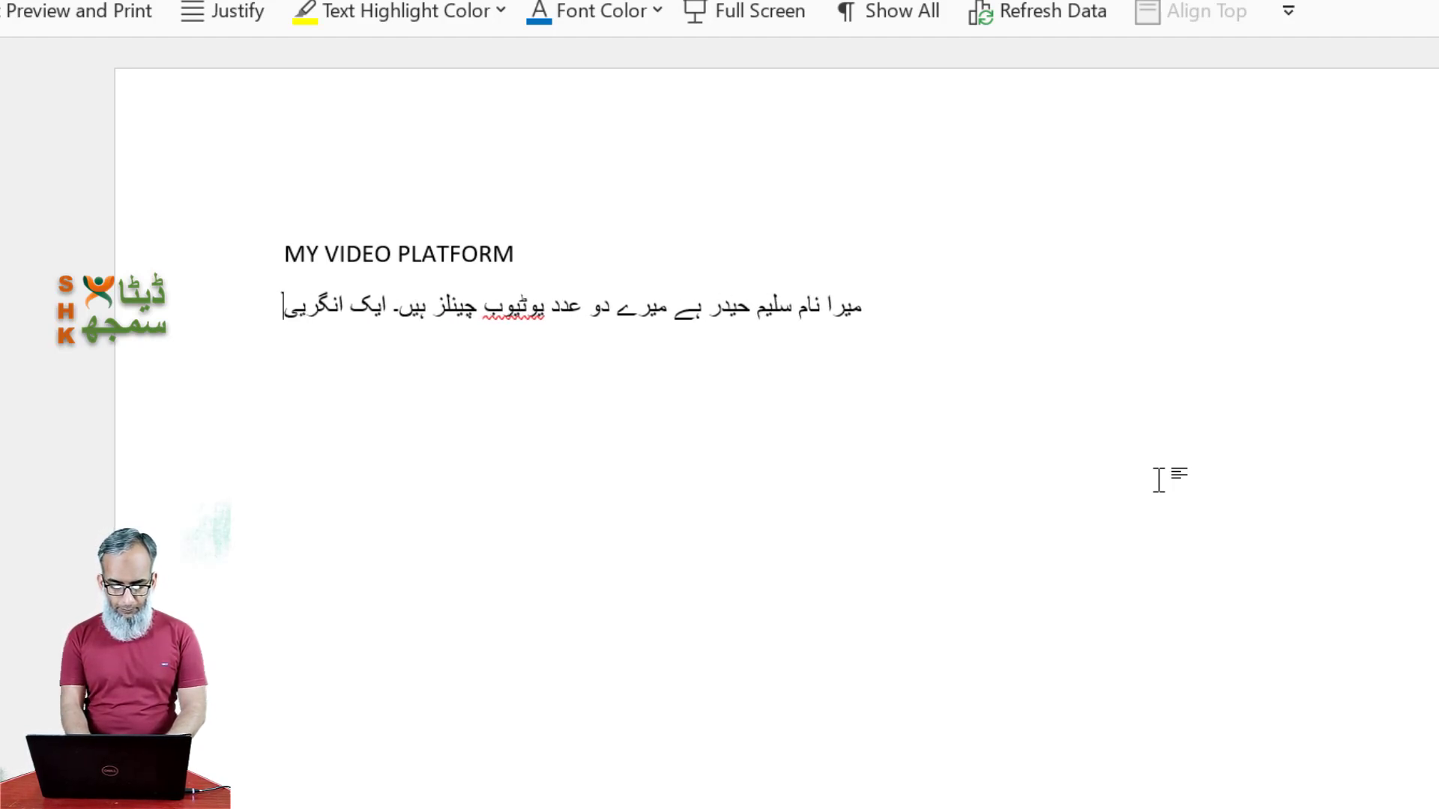
type("زی اور دوسرا اردو میں ہے۔")
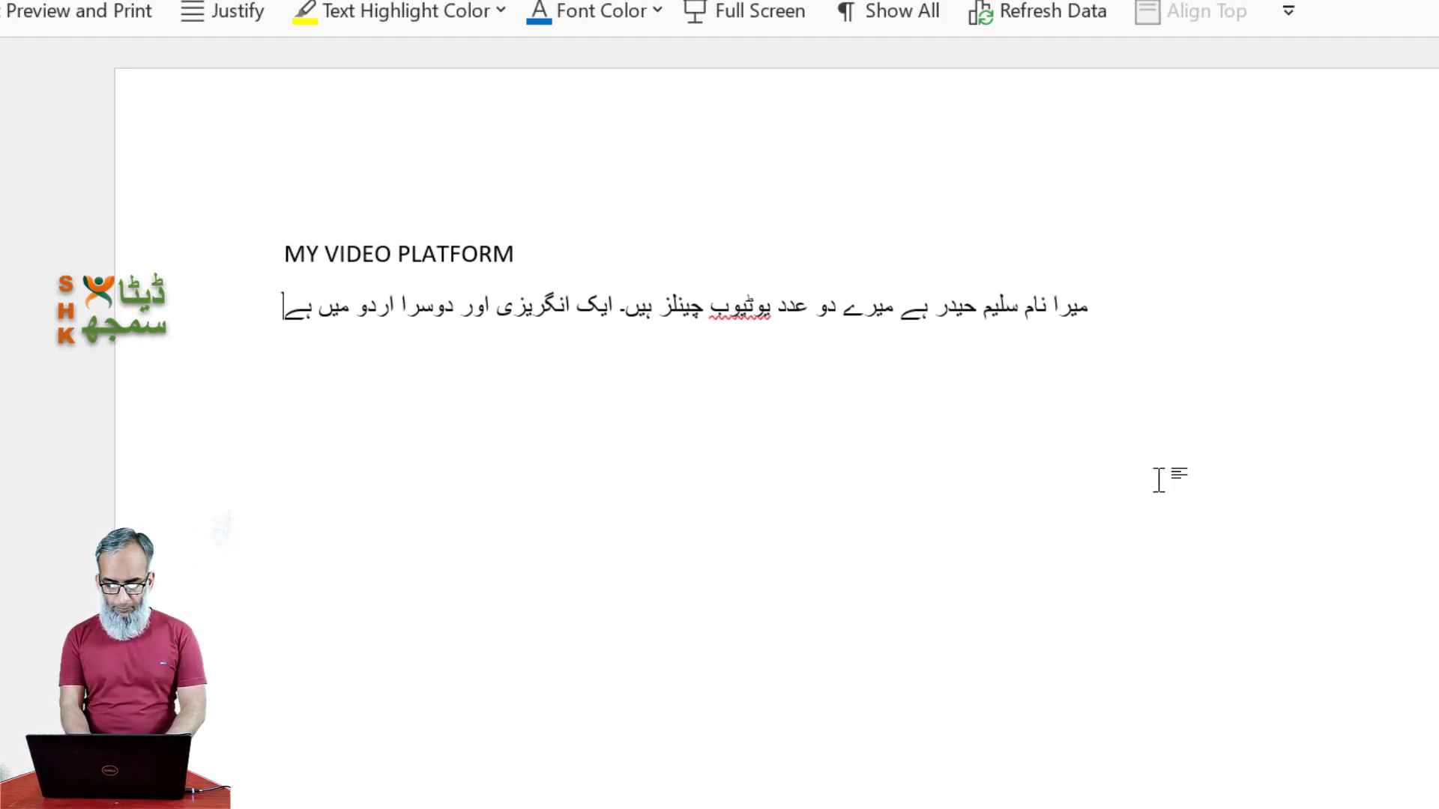
type(" اس کے علاوہ میرے فیس")
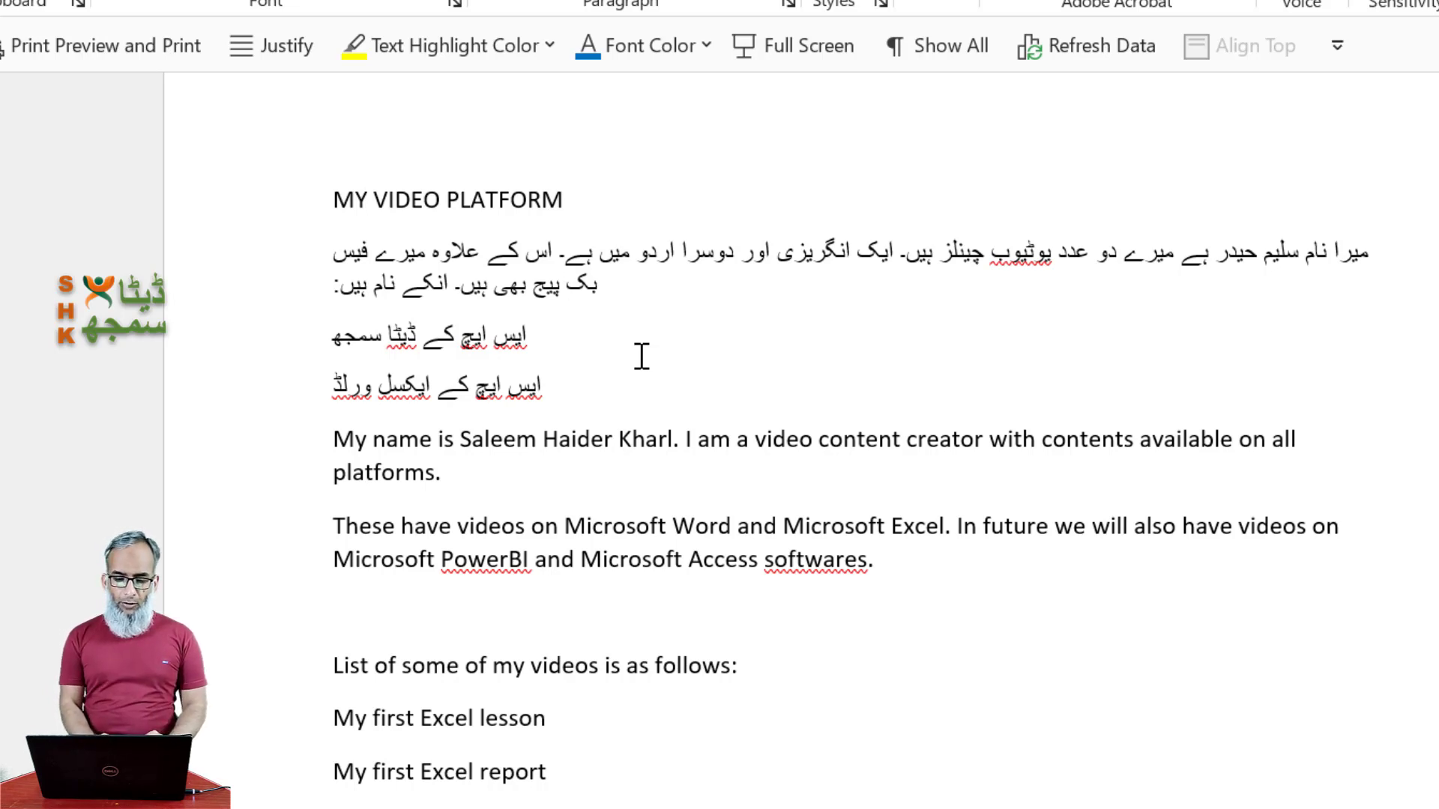
Step: Format the title MY VIDEO PLATFORM with blue font color, the Arial Black font and size 14
left_click_drag(333, 202, 574, 206)
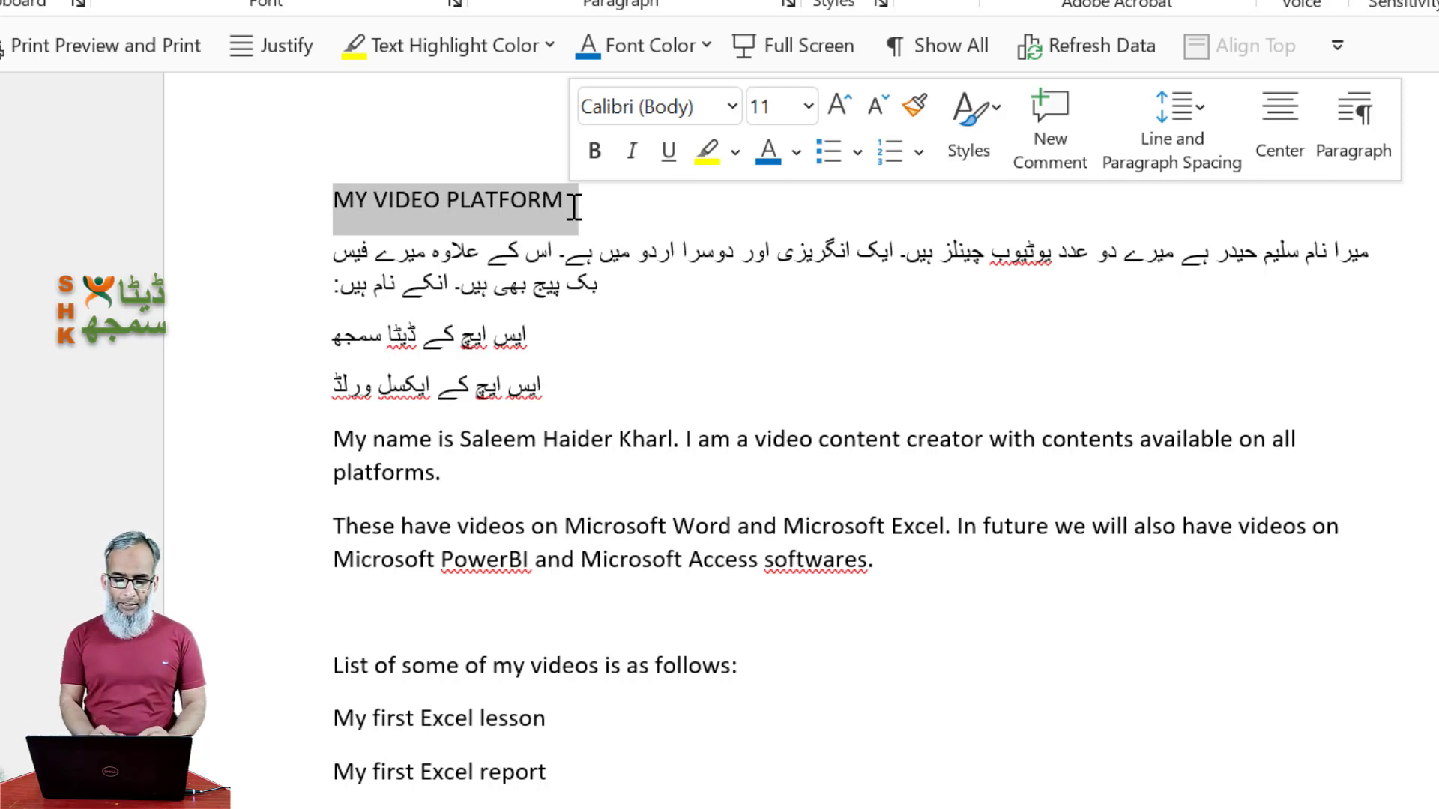
left_click(268, 338)
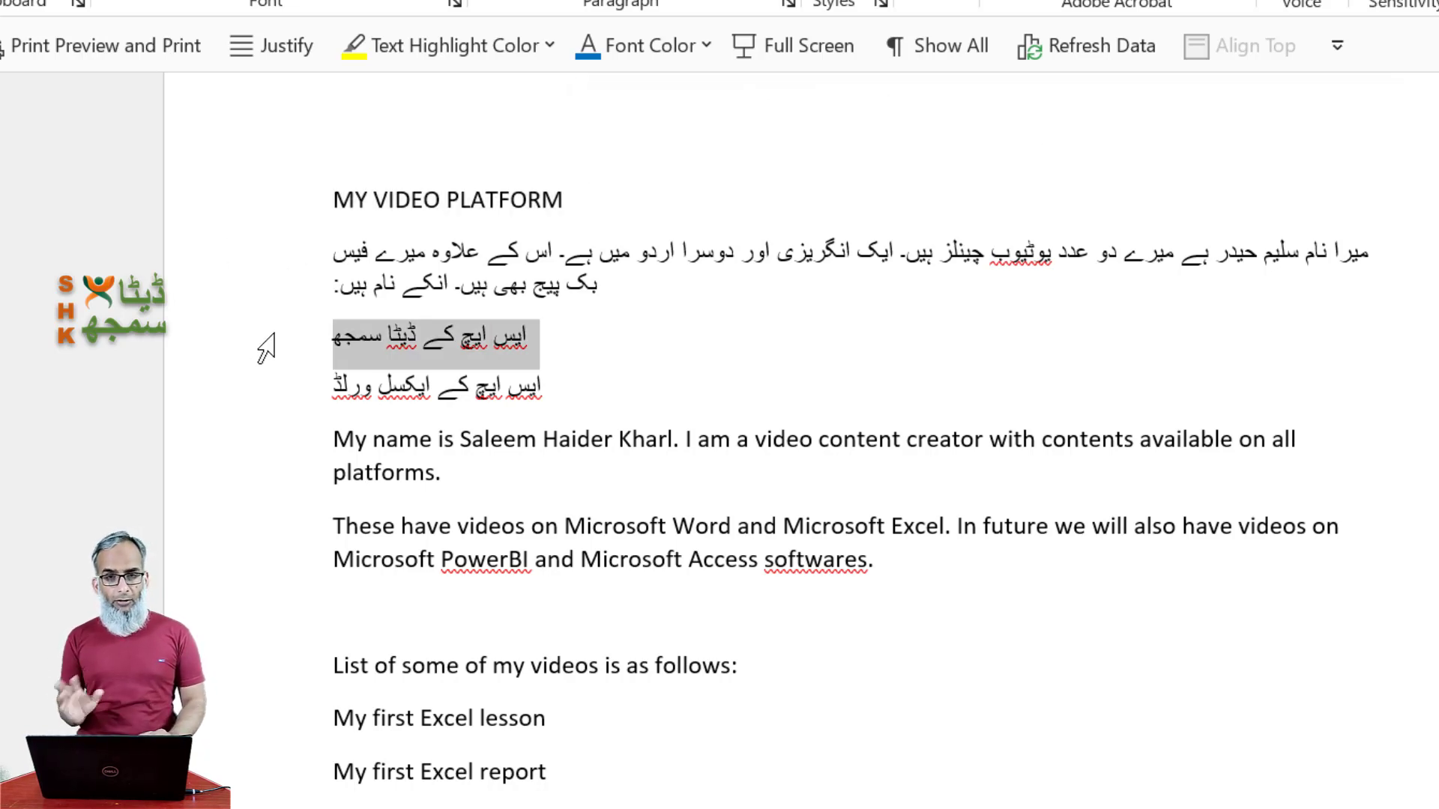
left_click(189, 225)
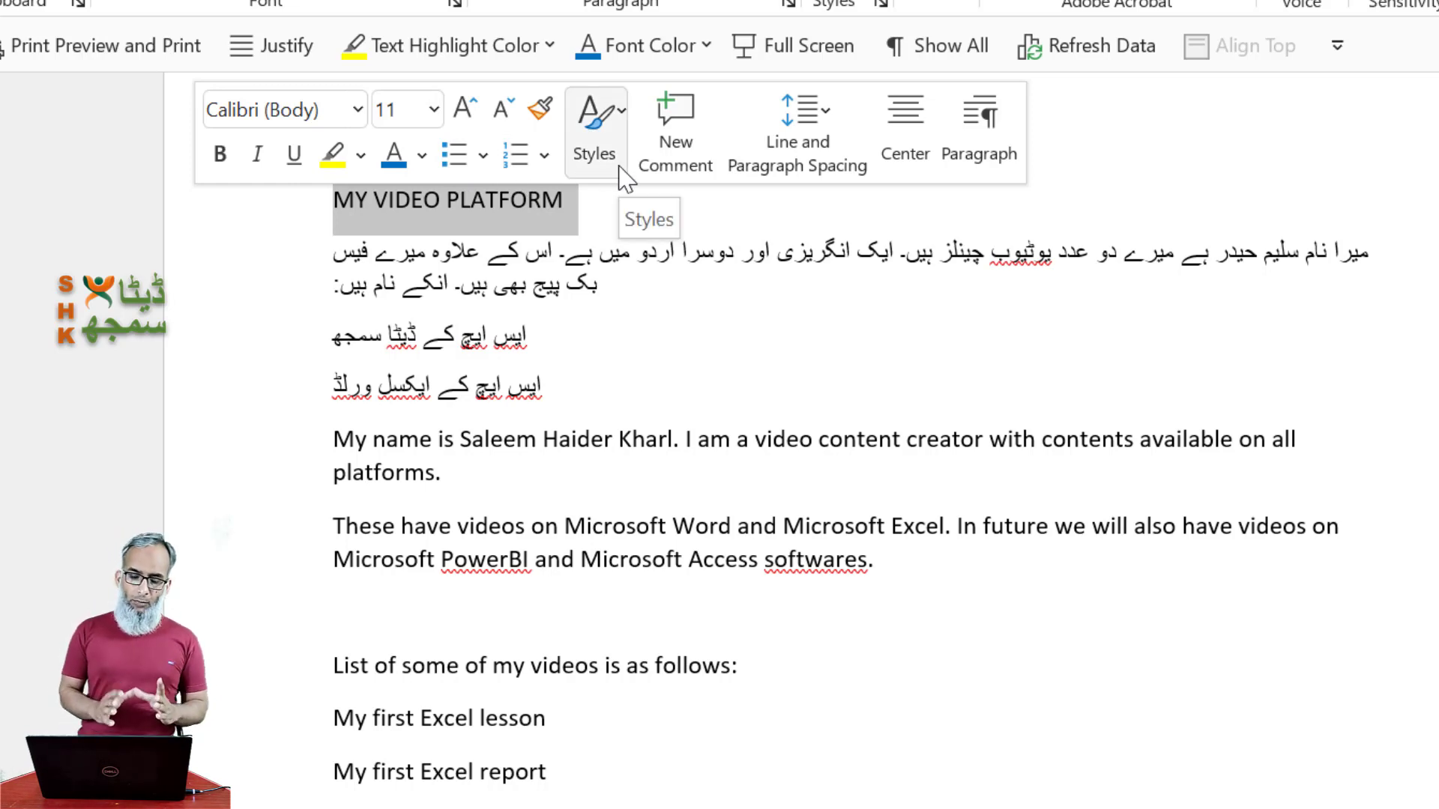
left_click(394, 158)
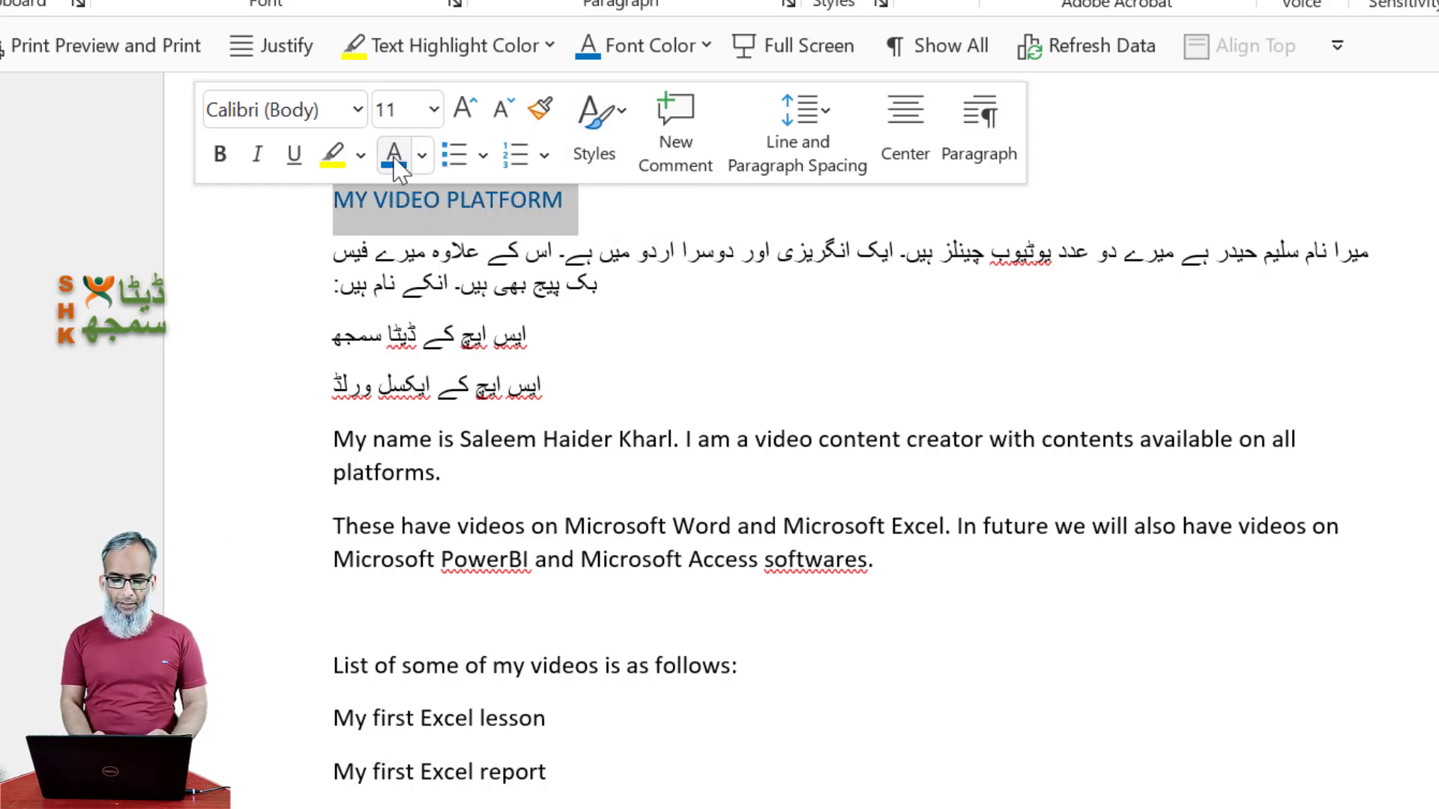
left_click(358, 110)
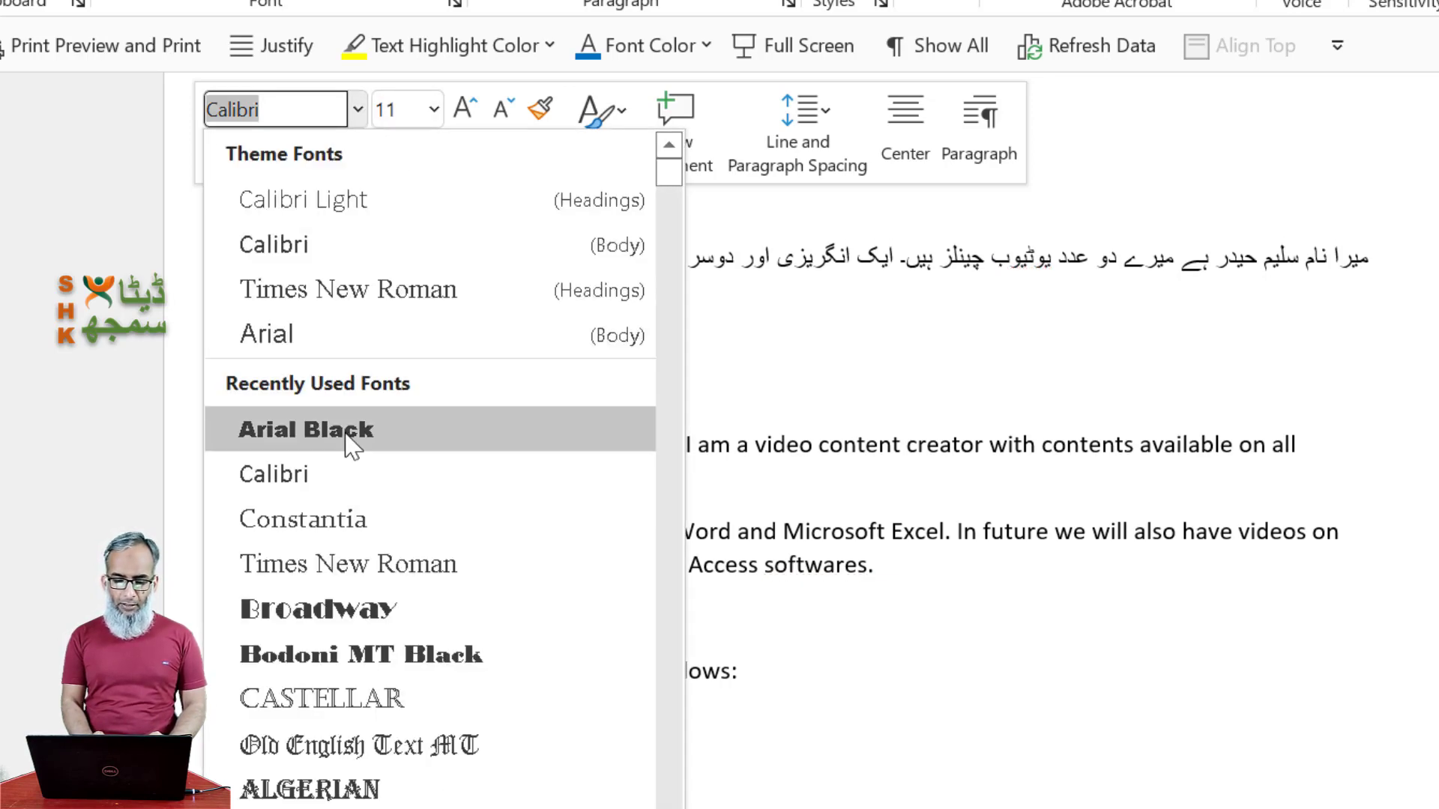
left_click(347, 439)
left_click(433, 111)
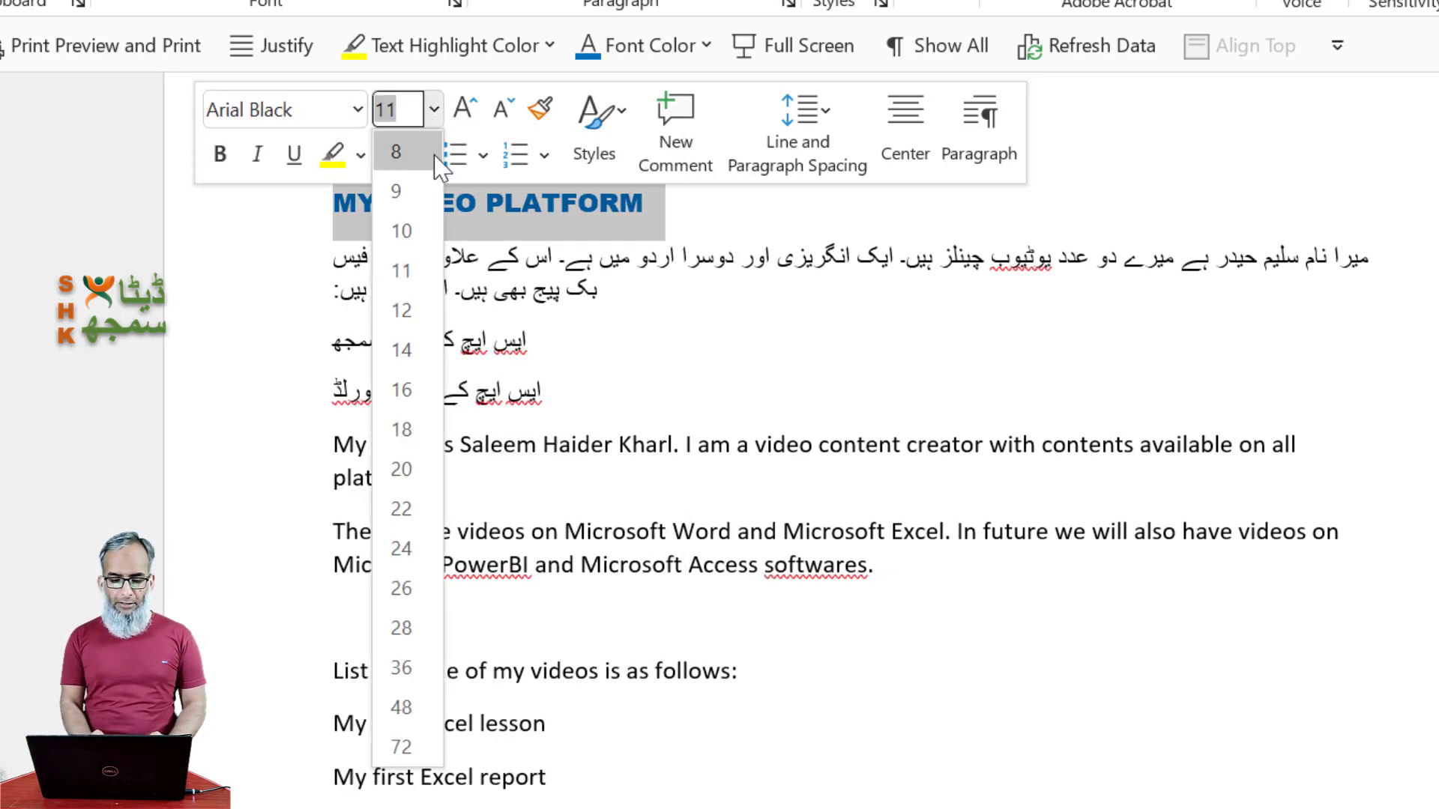
left_click(408, 366)
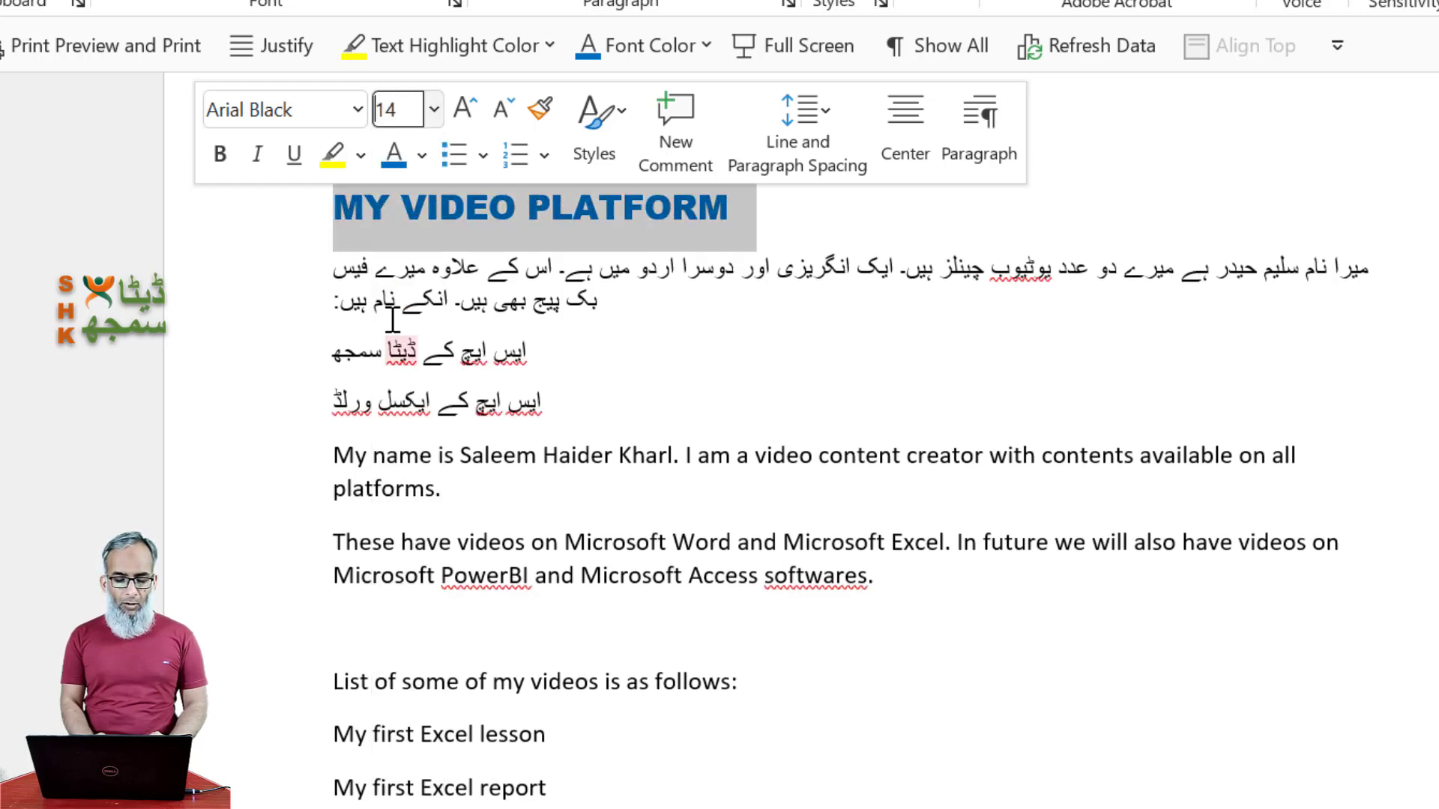
Step: Make the selected title bold, italic and underlined
left_click(219, 154)
left_click(257, 154)
left_click(294, 153)
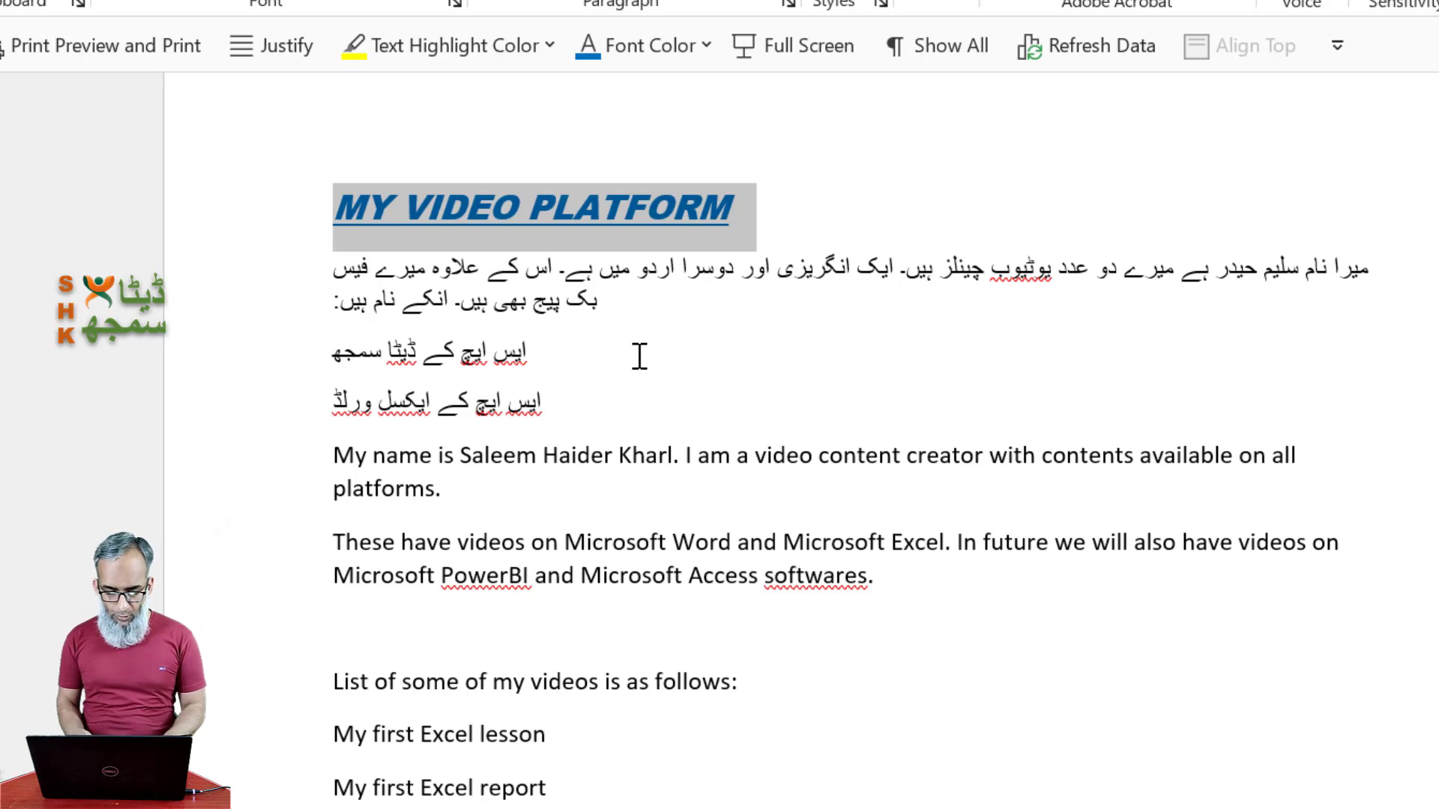
Step: Try right and left alignment on the title, and set it to centered
key("ctrl+r")
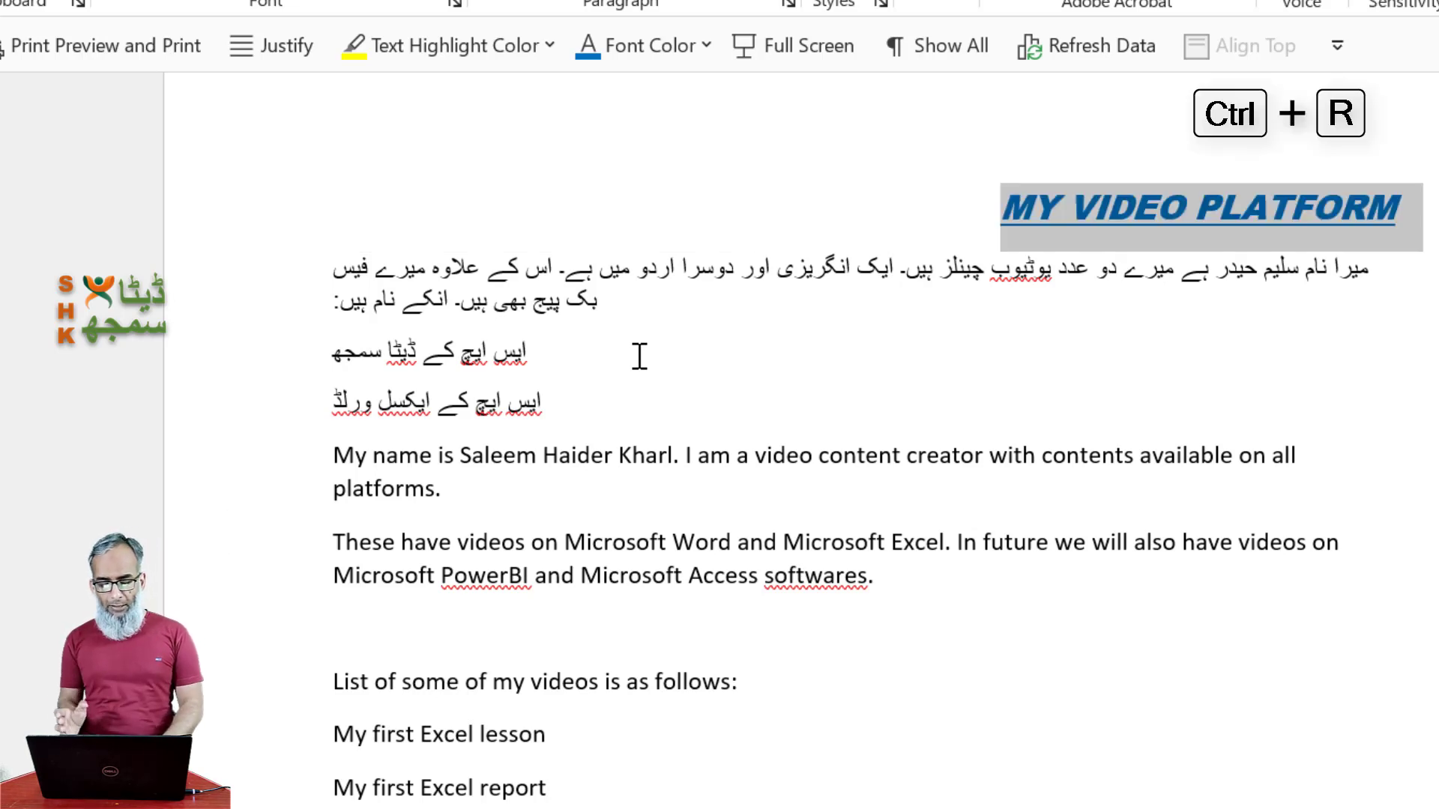
key("ctrl+l")
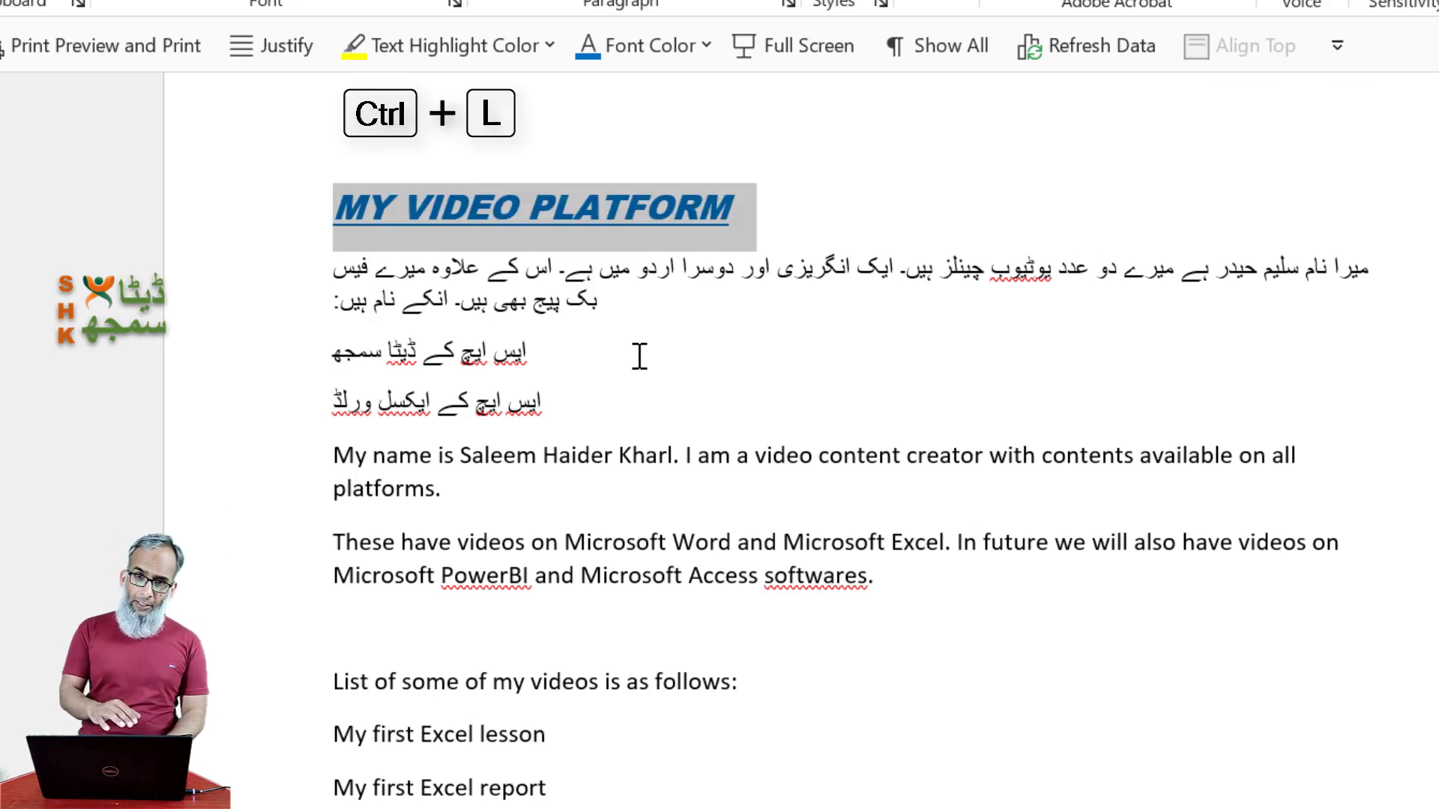
key("ctrl+e")
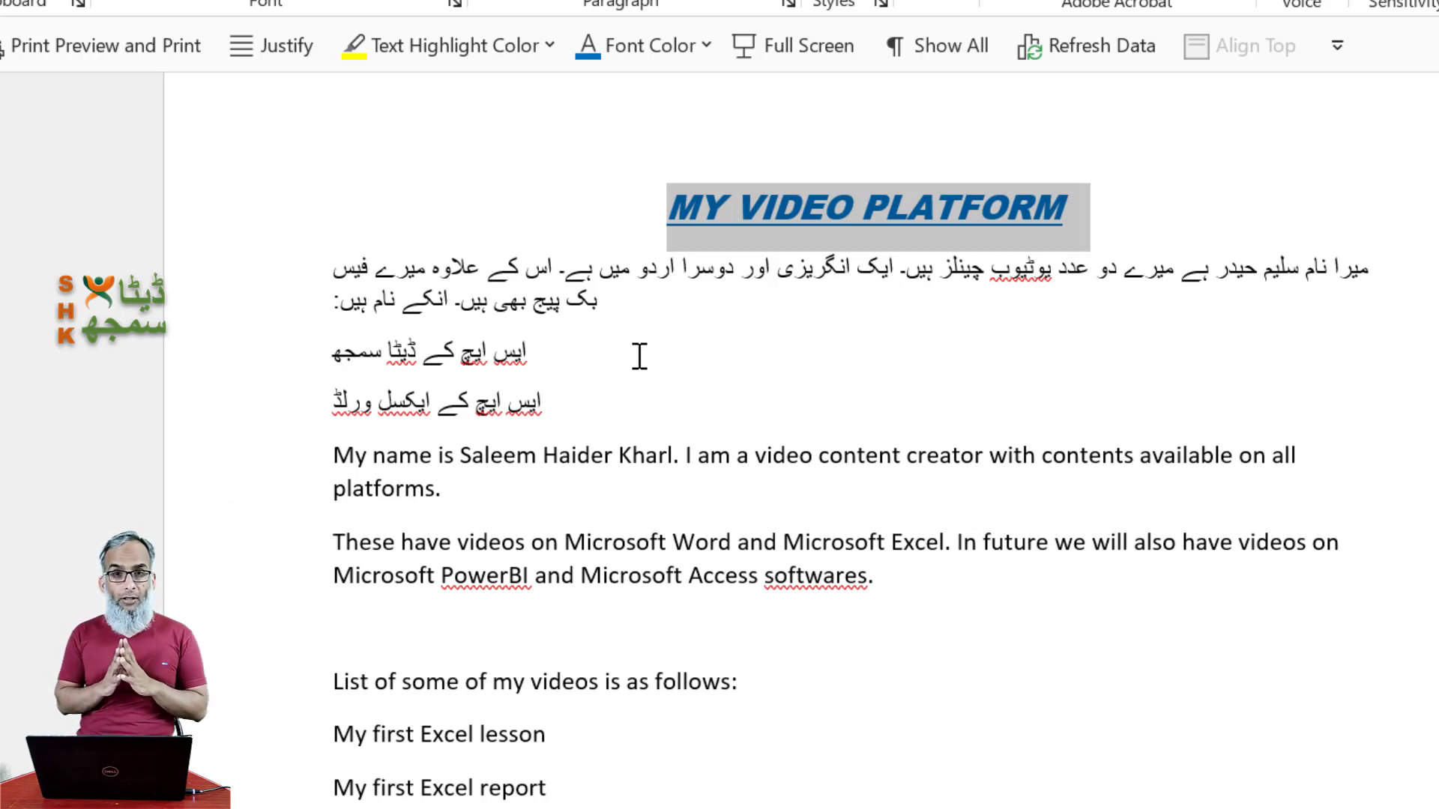
Step: Justify all the body text from the first Urdu paragraph through the English paragraph about Microsoft Word and Excel videos
scroll(783, 517, "down", 1)
left_click(777, 517)
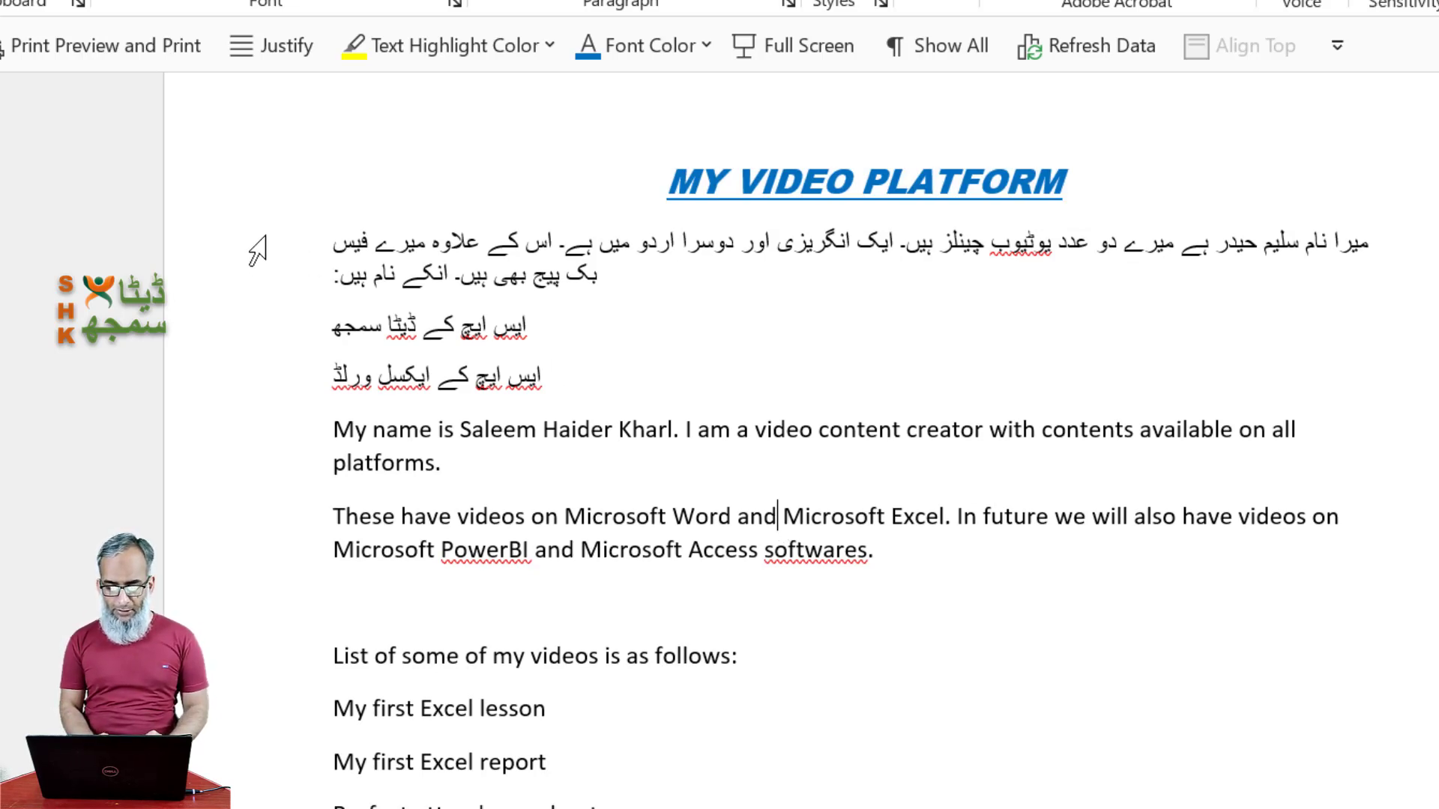
left_click_drag(266, 244, 295, 541)
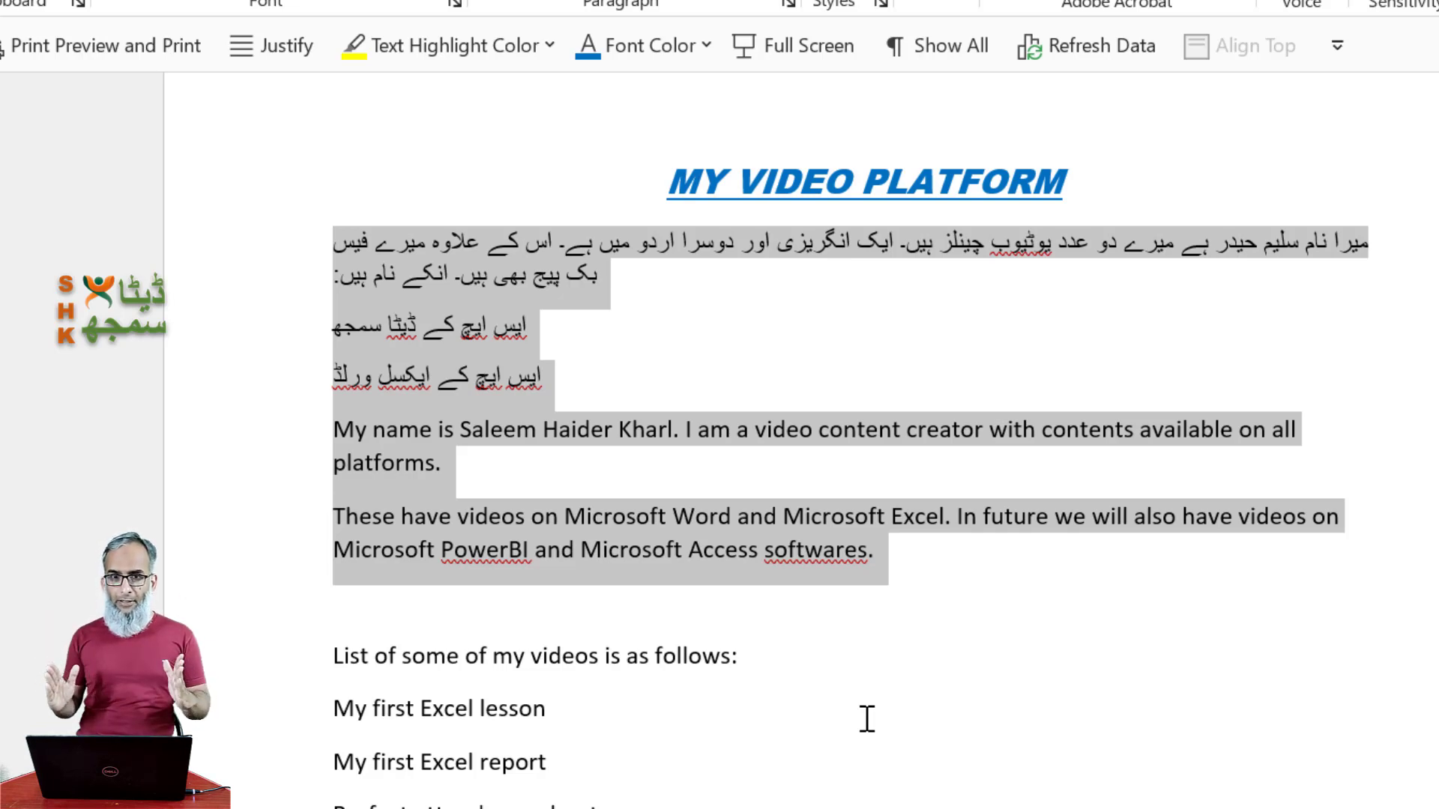
key("ctrl+j")
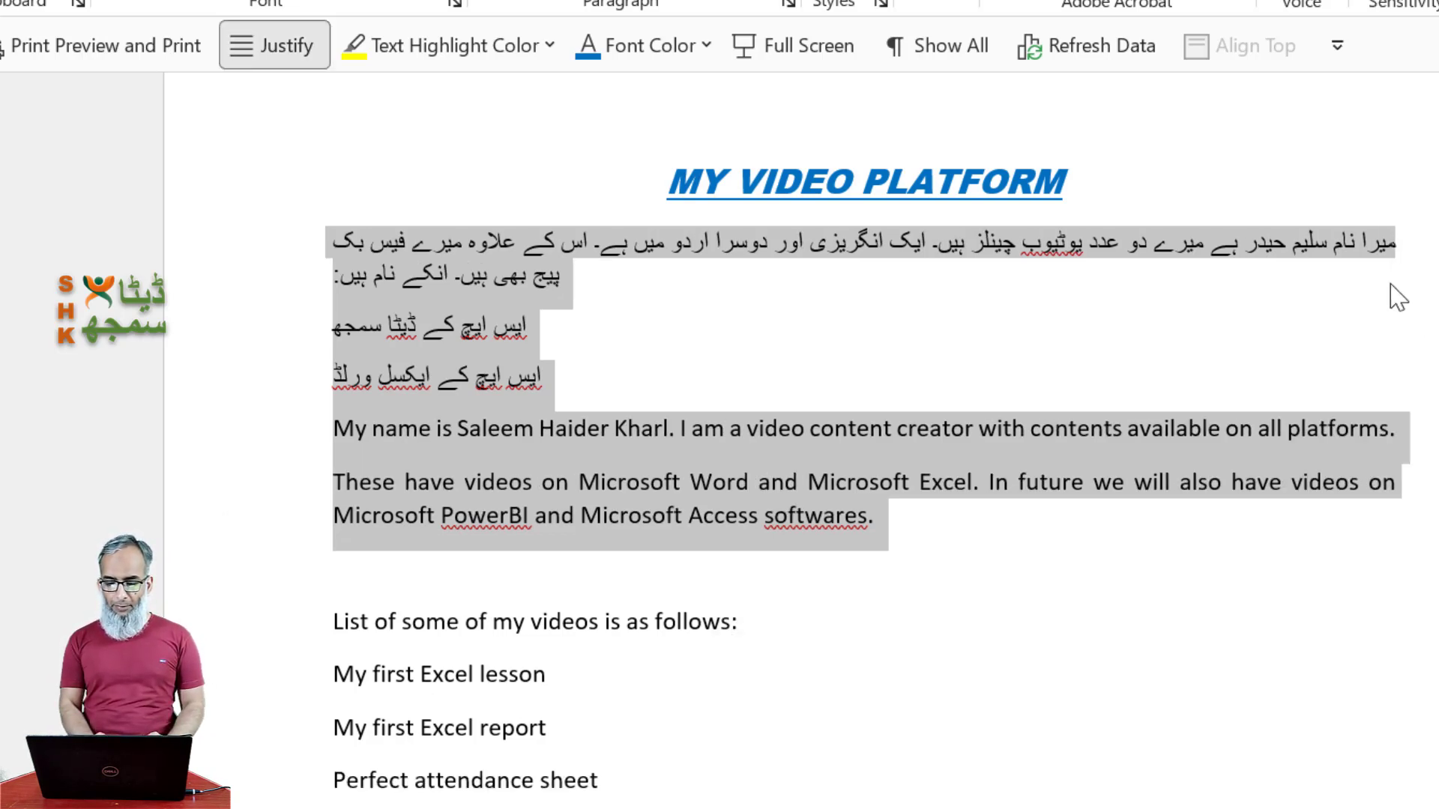
left_click(1401, 489)
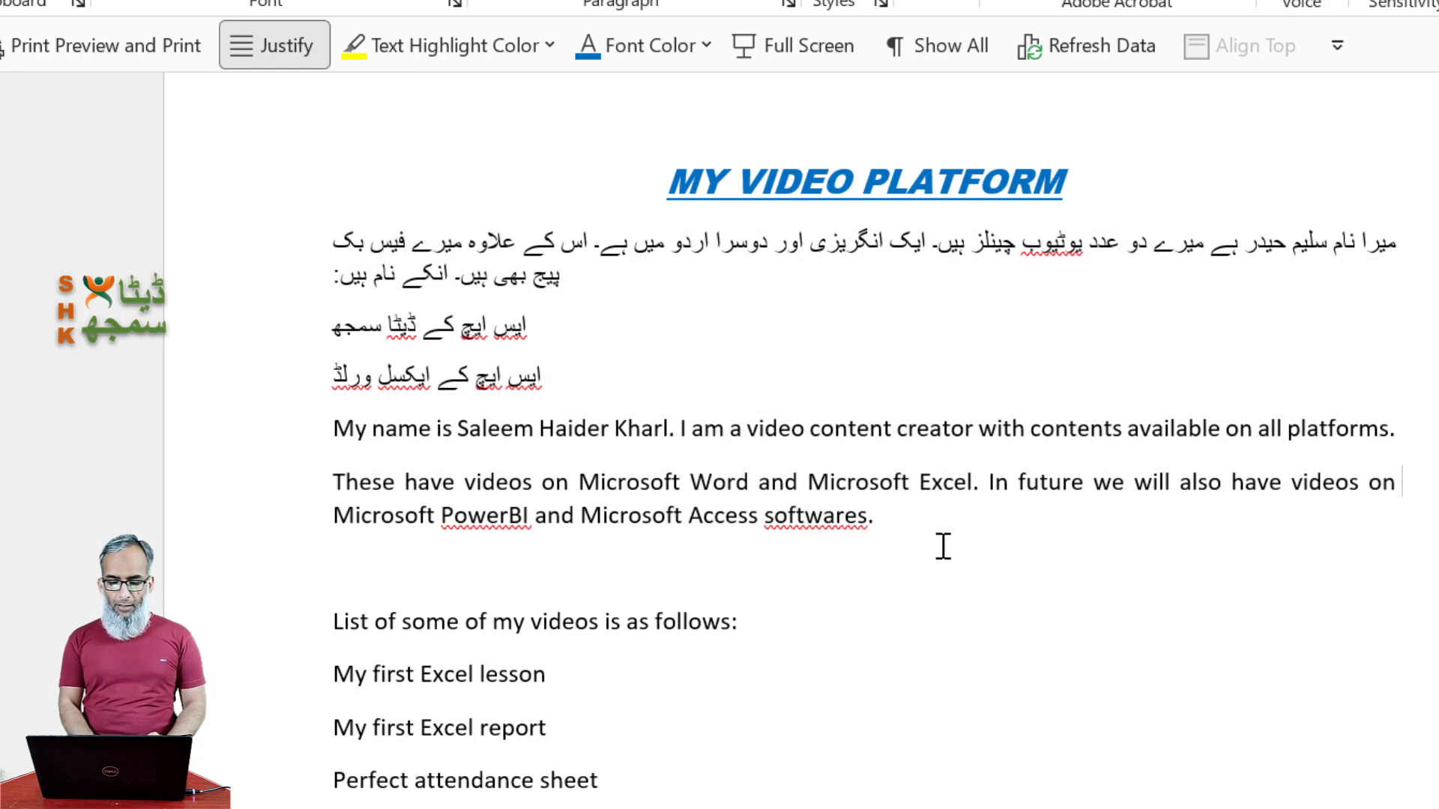
Step: Right-align the first Urdu paragraph and the two Urdu channel-name lines below it
left_click(678, 276)
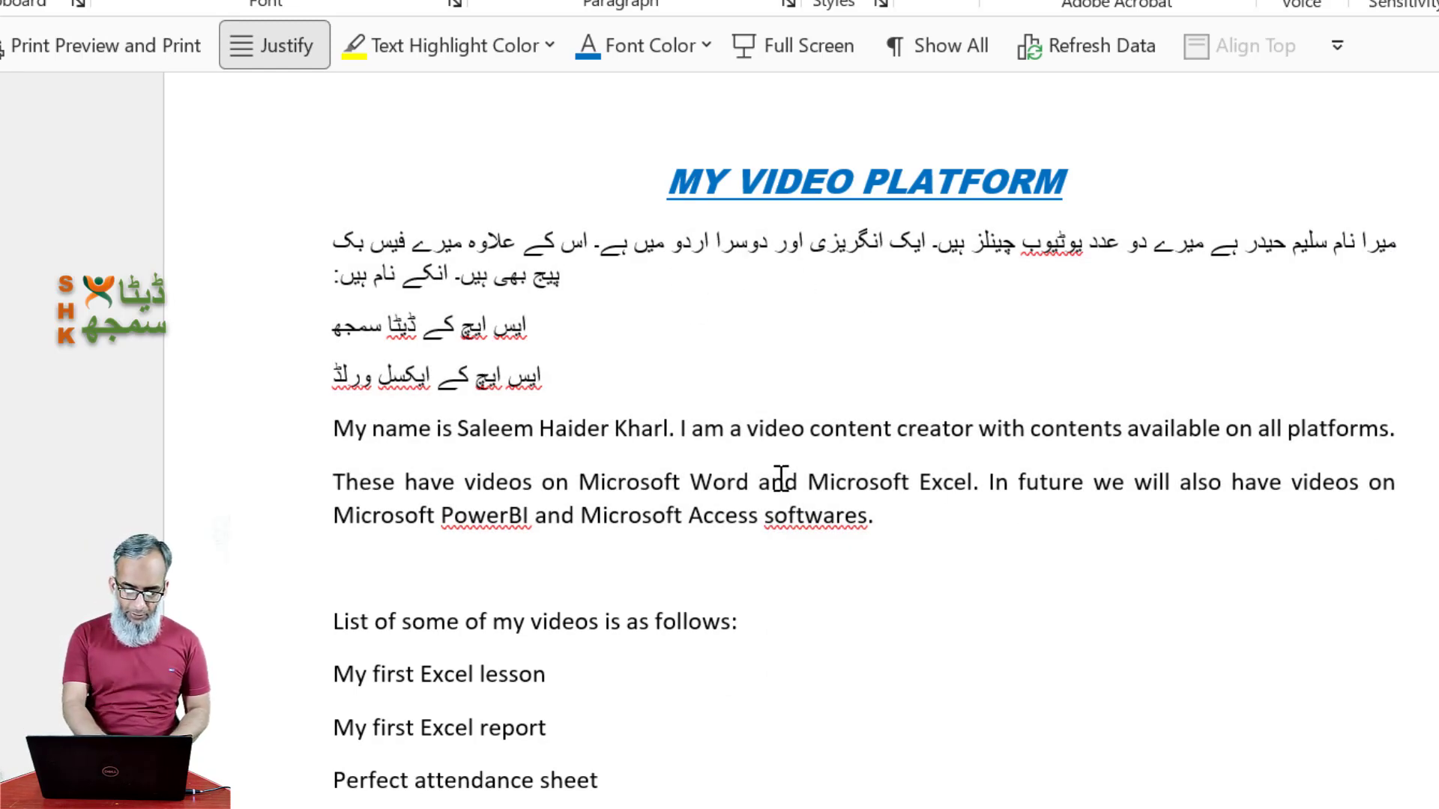
key("ctrl+r")
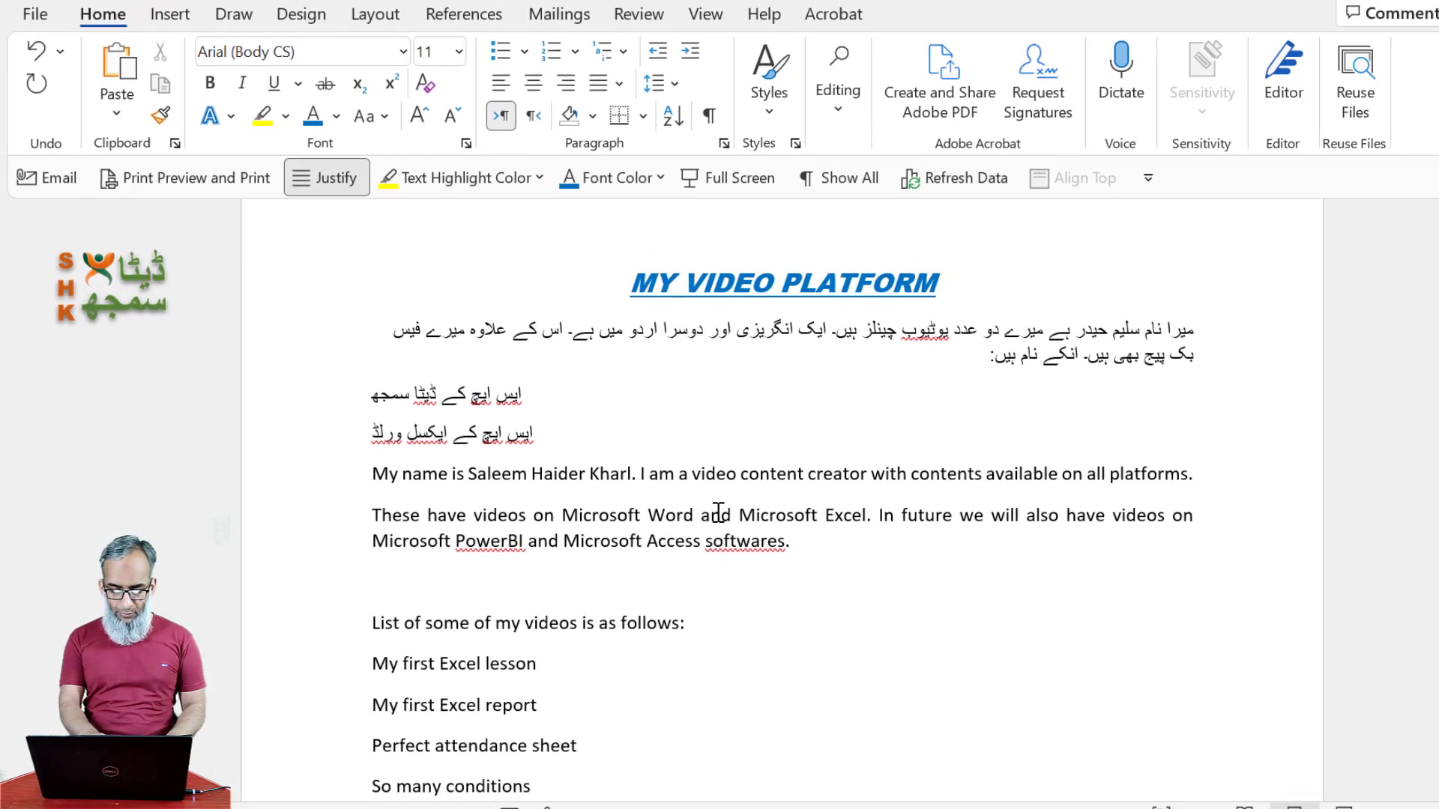
key("ctrl+r")
key("Down")
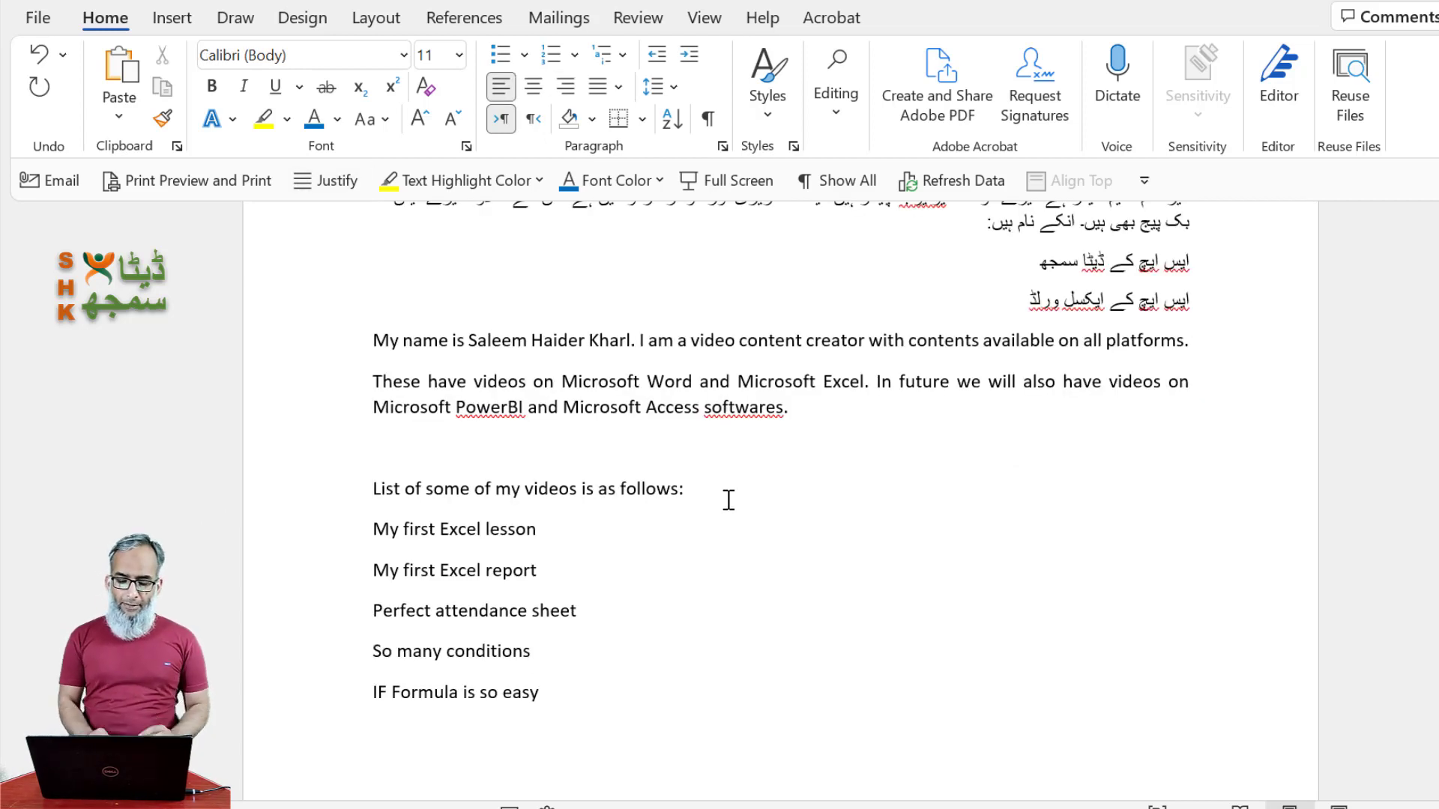
Step: Number the five video titles with the A. B. C. format and add an empty item after "My first Excel lesson"
left_click(576, 504)
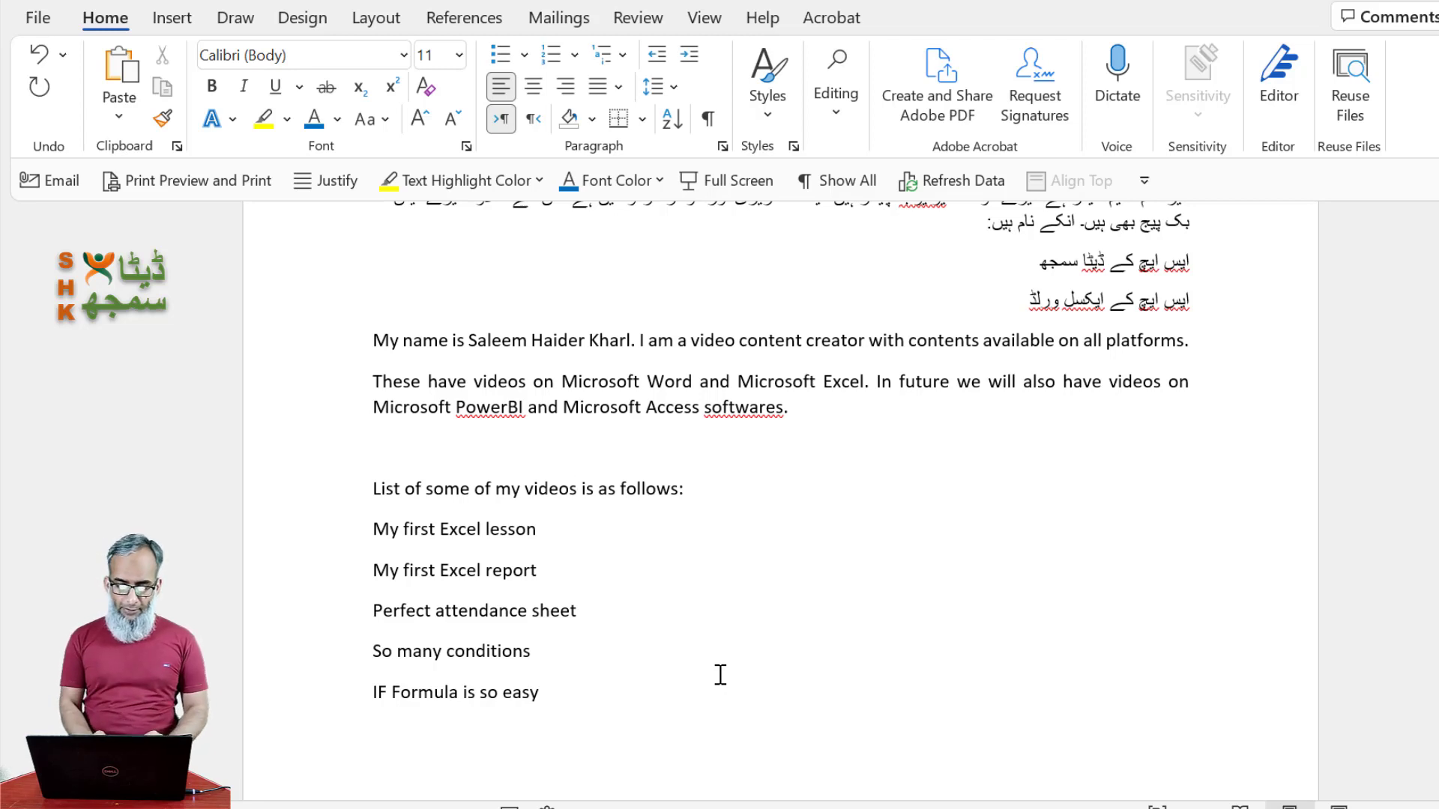
left_click(374, 530)
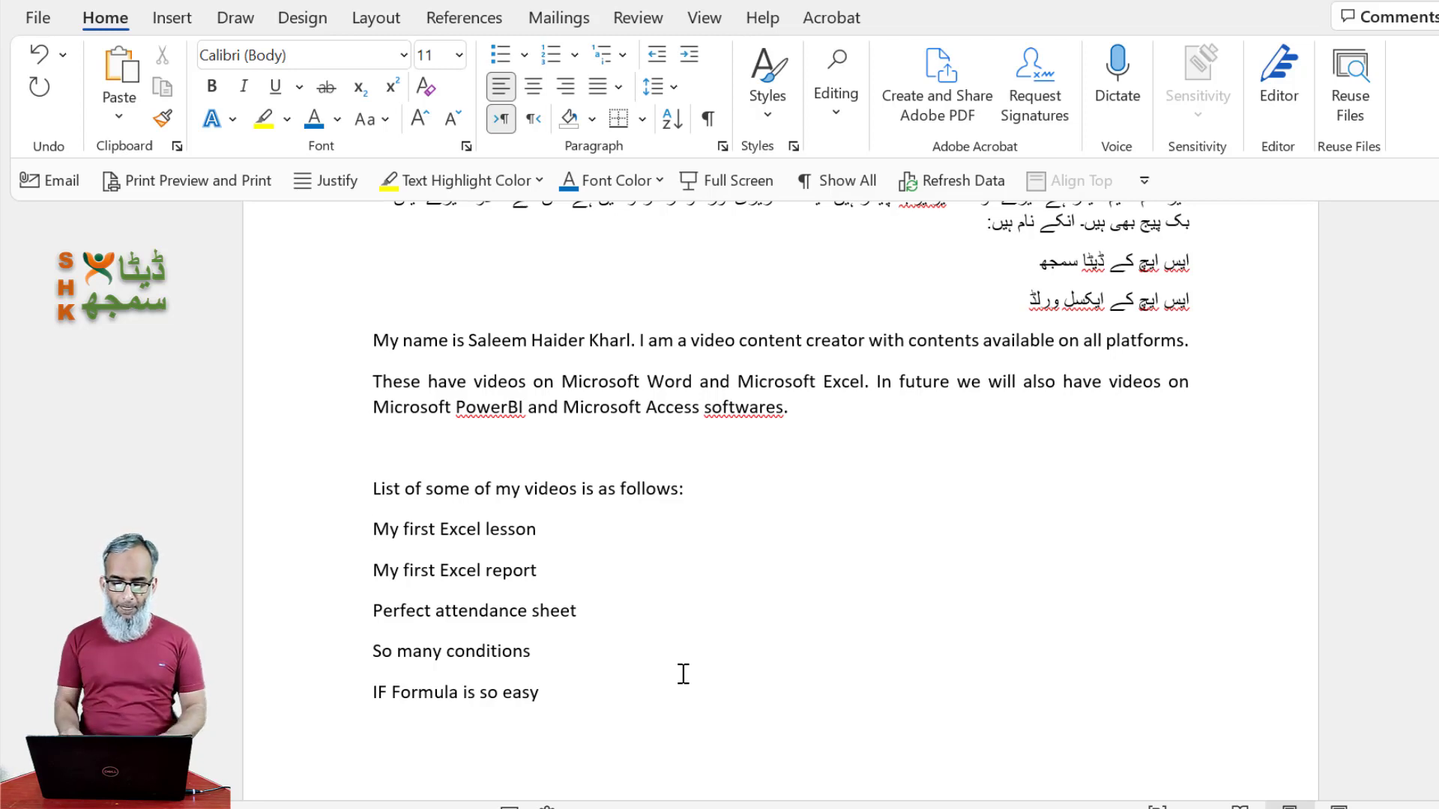
key("shift+Down")
key("shift+Down")
key("shift+Down")
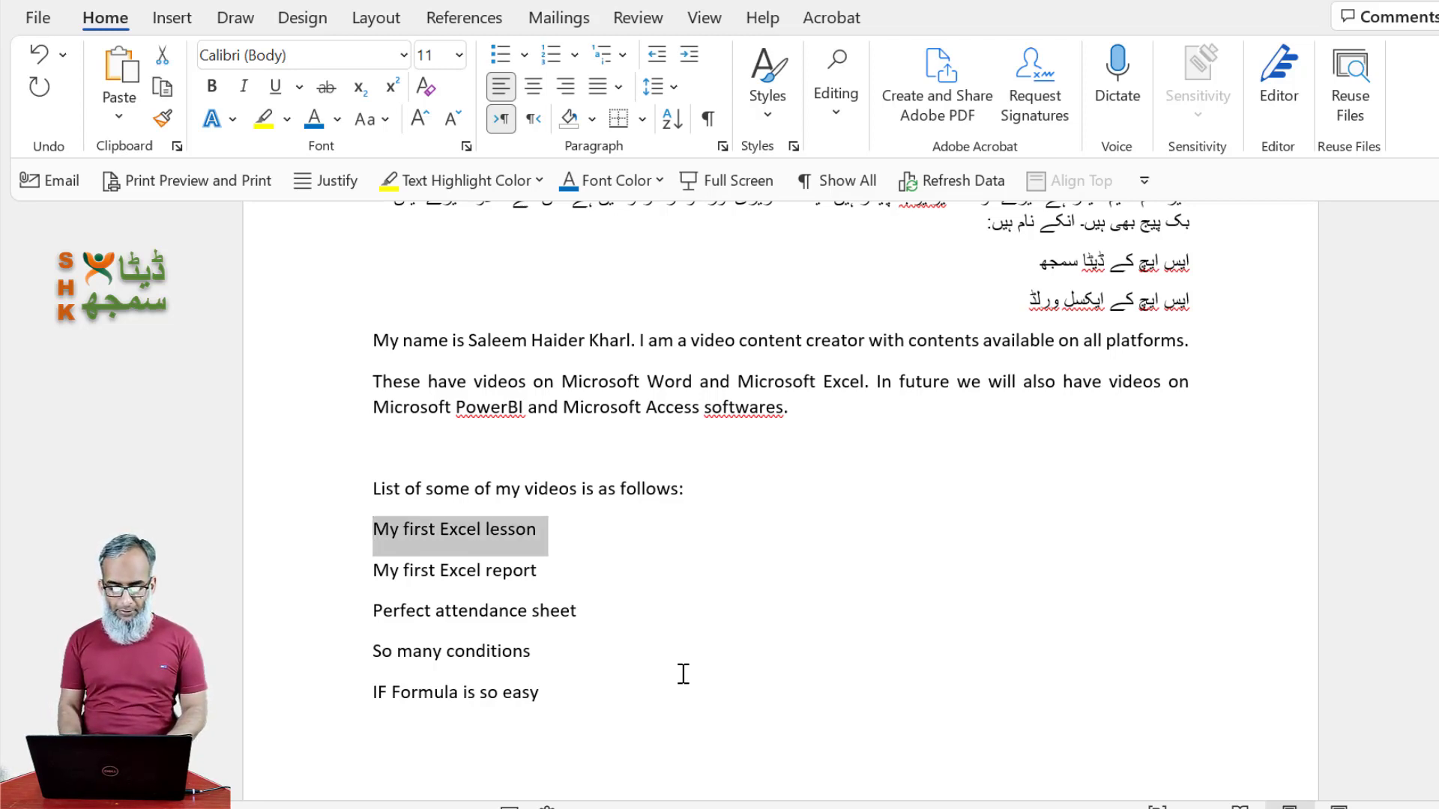
key("shift+Down")
key("shift+Down")
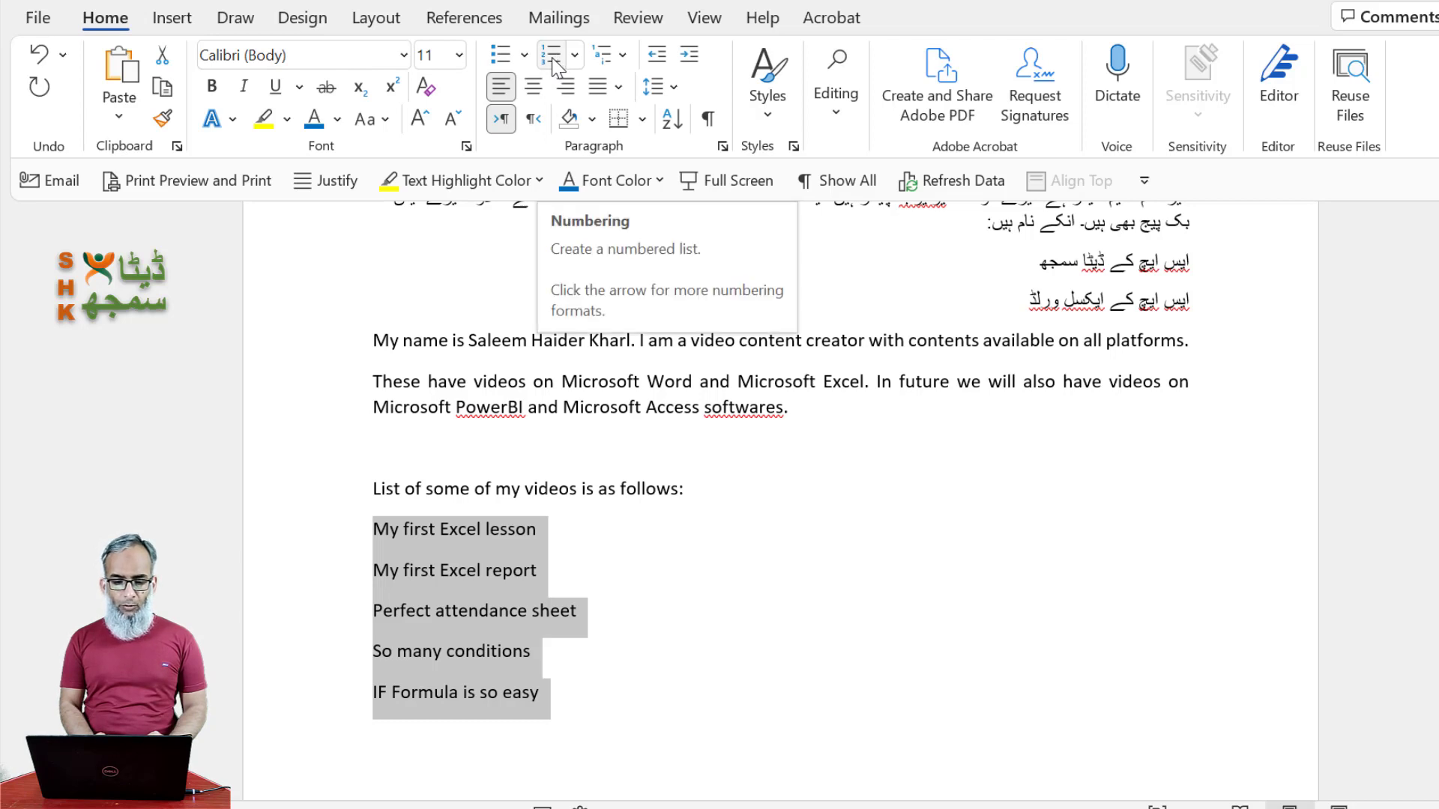
left_click(525, 55)
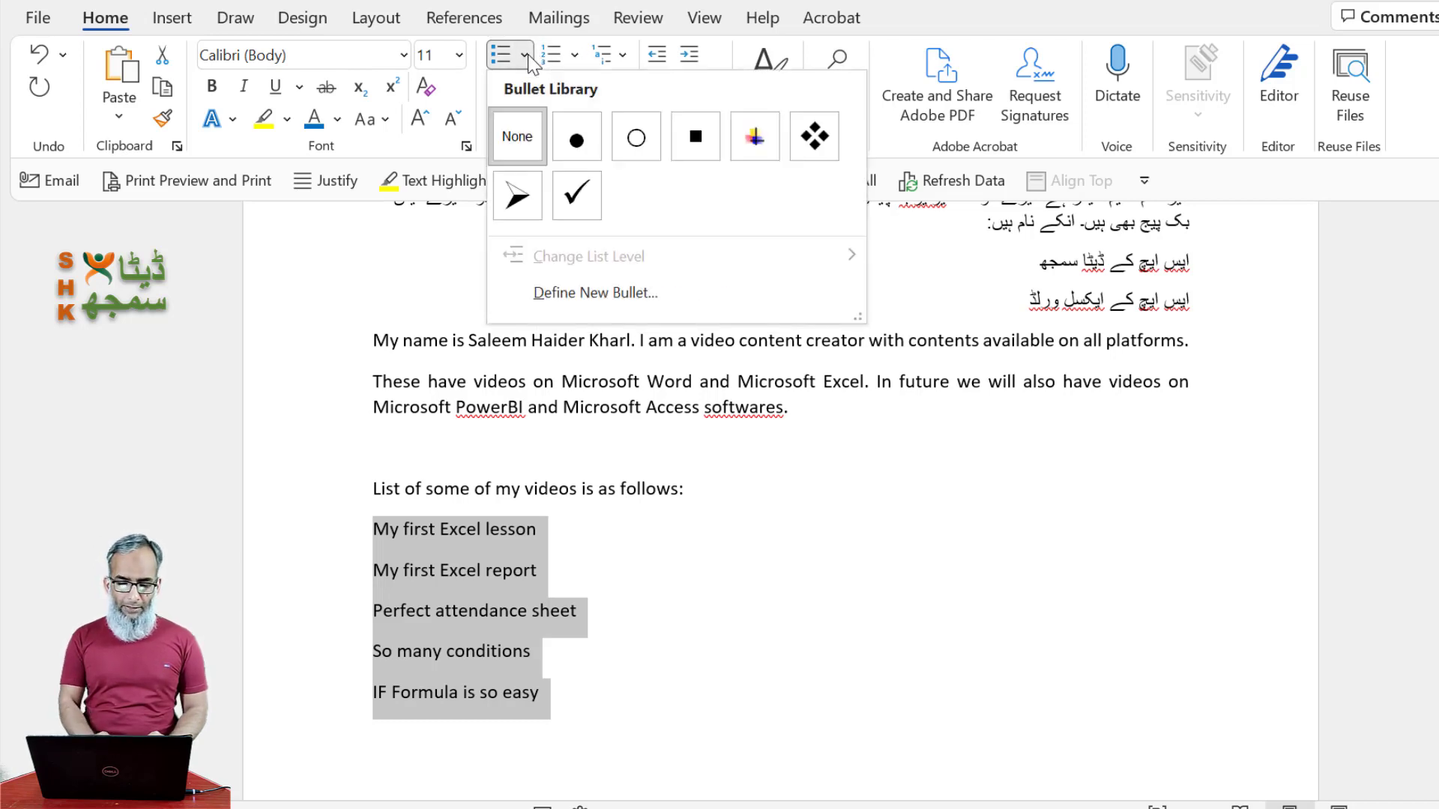
left_click(527, 54)
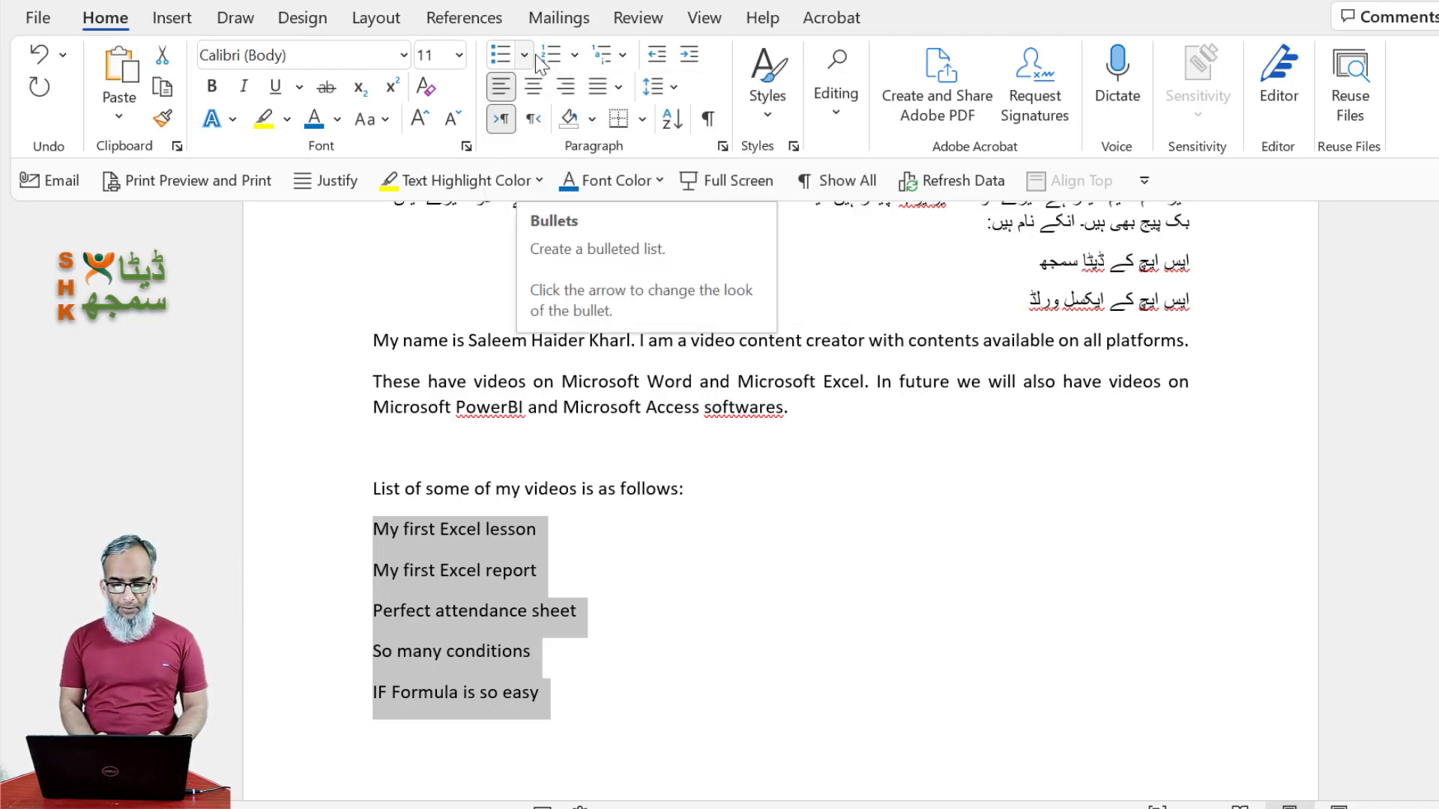
left_click(574, 56)
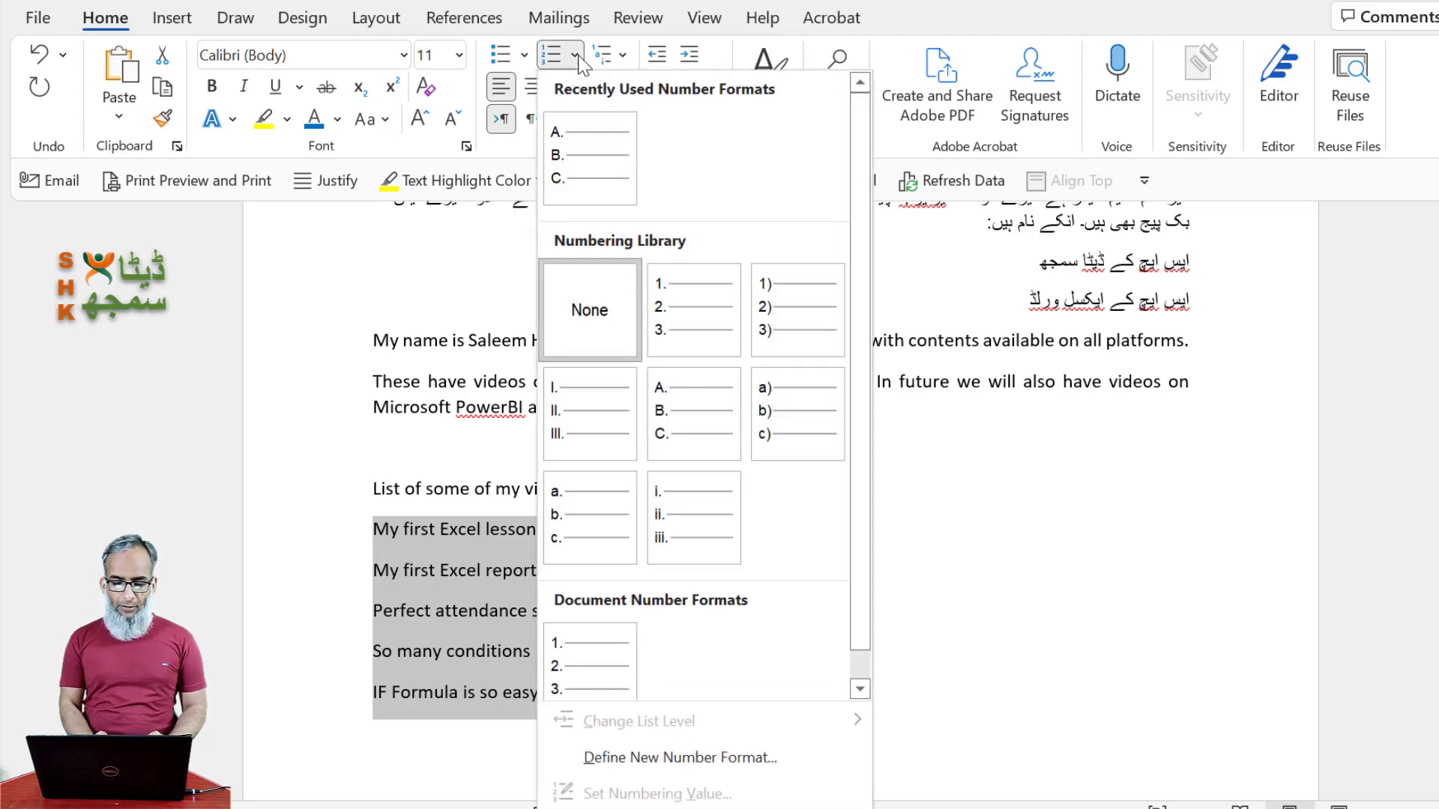
left_click(587, 160)
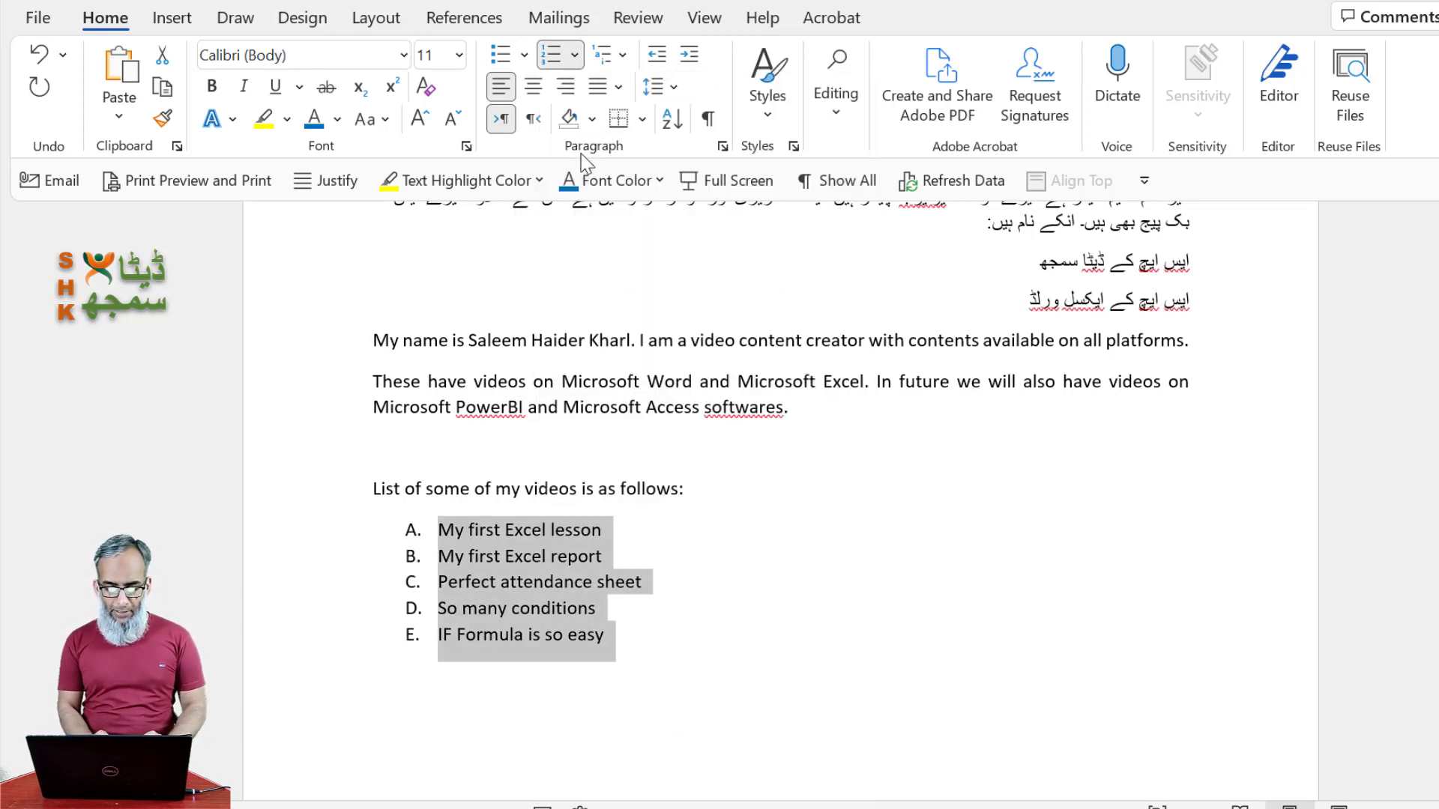
left_click(634, 536)
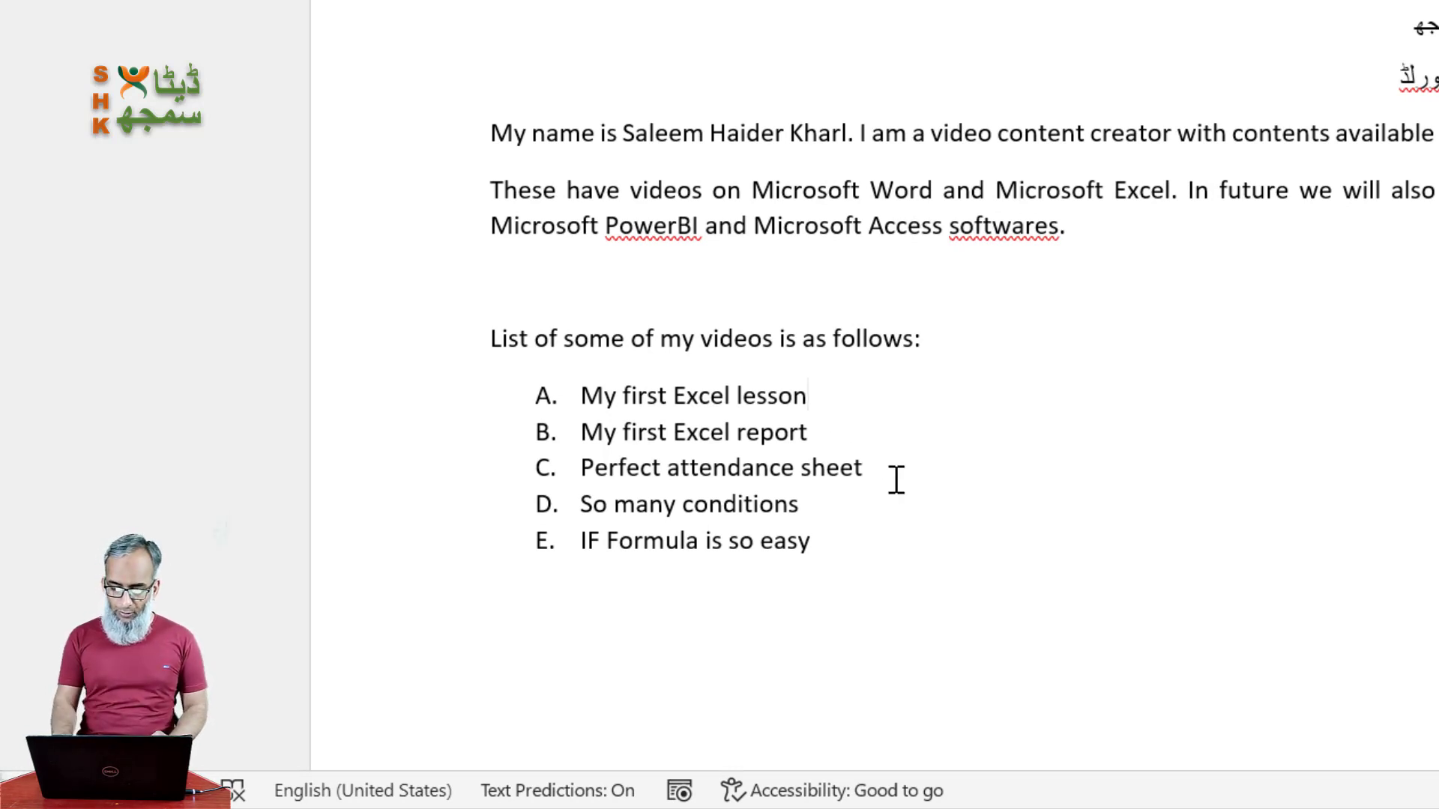
key("Return")
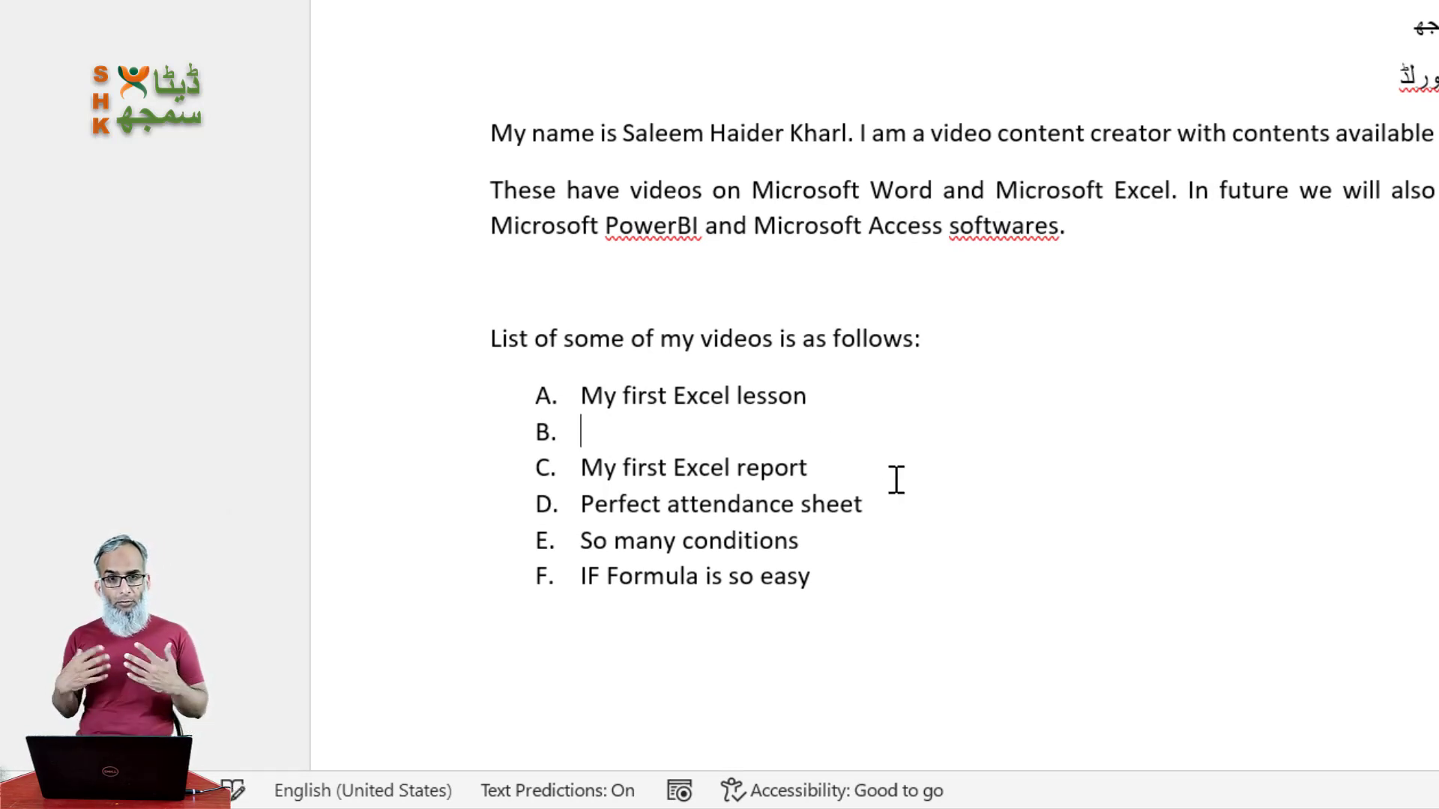
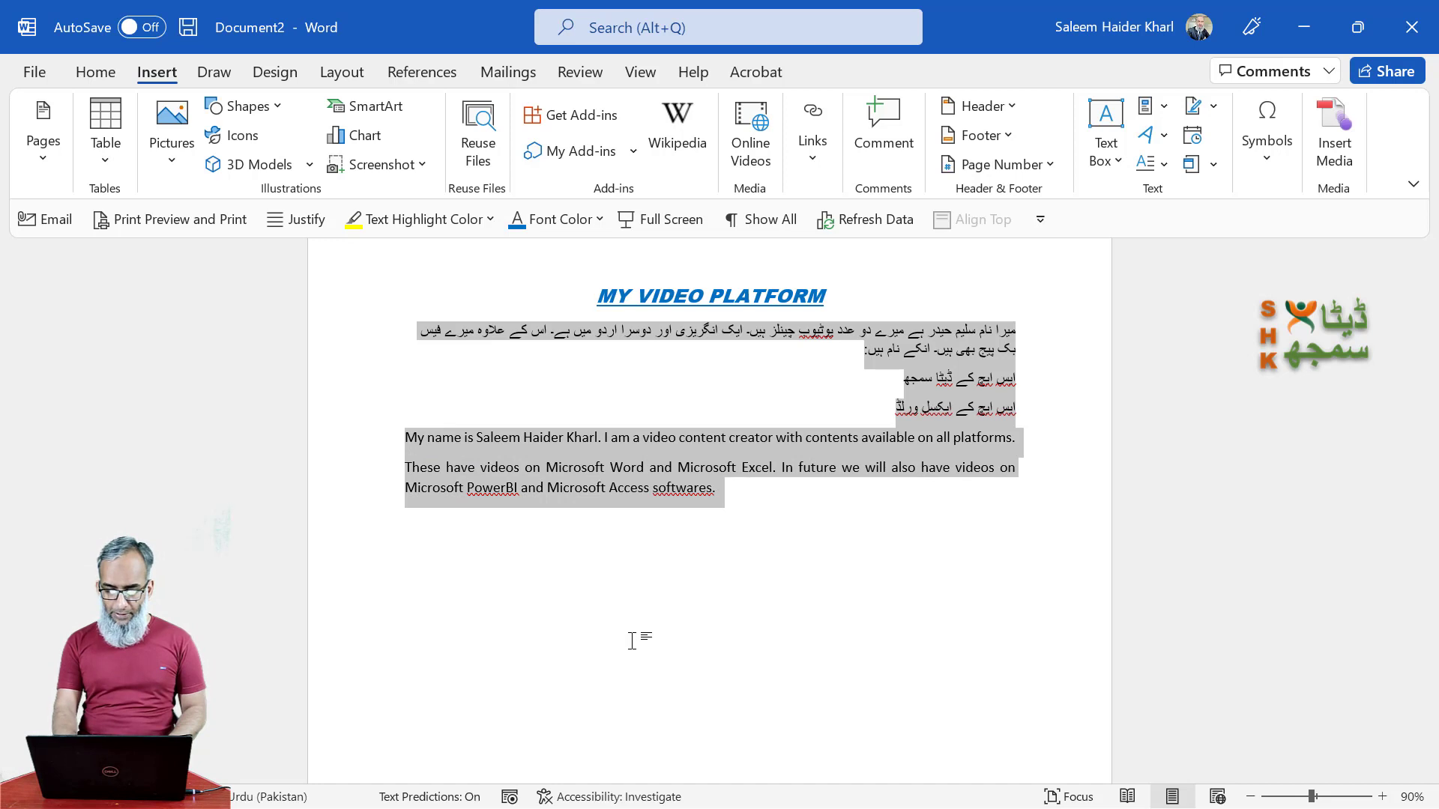
Step: Try a one-point smaller font size on the selected Urdu and English body text, and enlarge it by several points
key("ctrl+bracketleft")
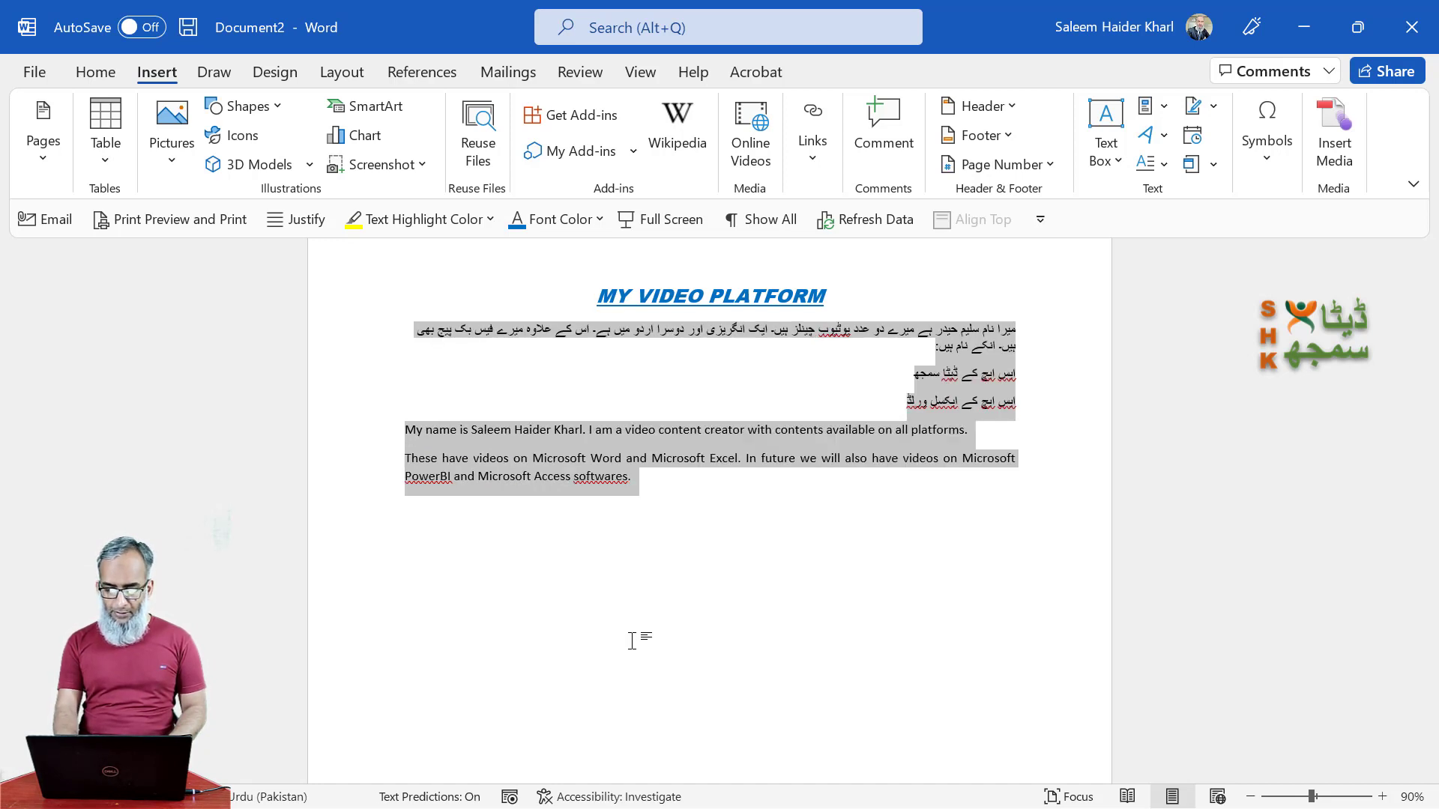
key("ctrl+bracketright")
key("ctrl+bracketright")
key("ctrl+bracketright")
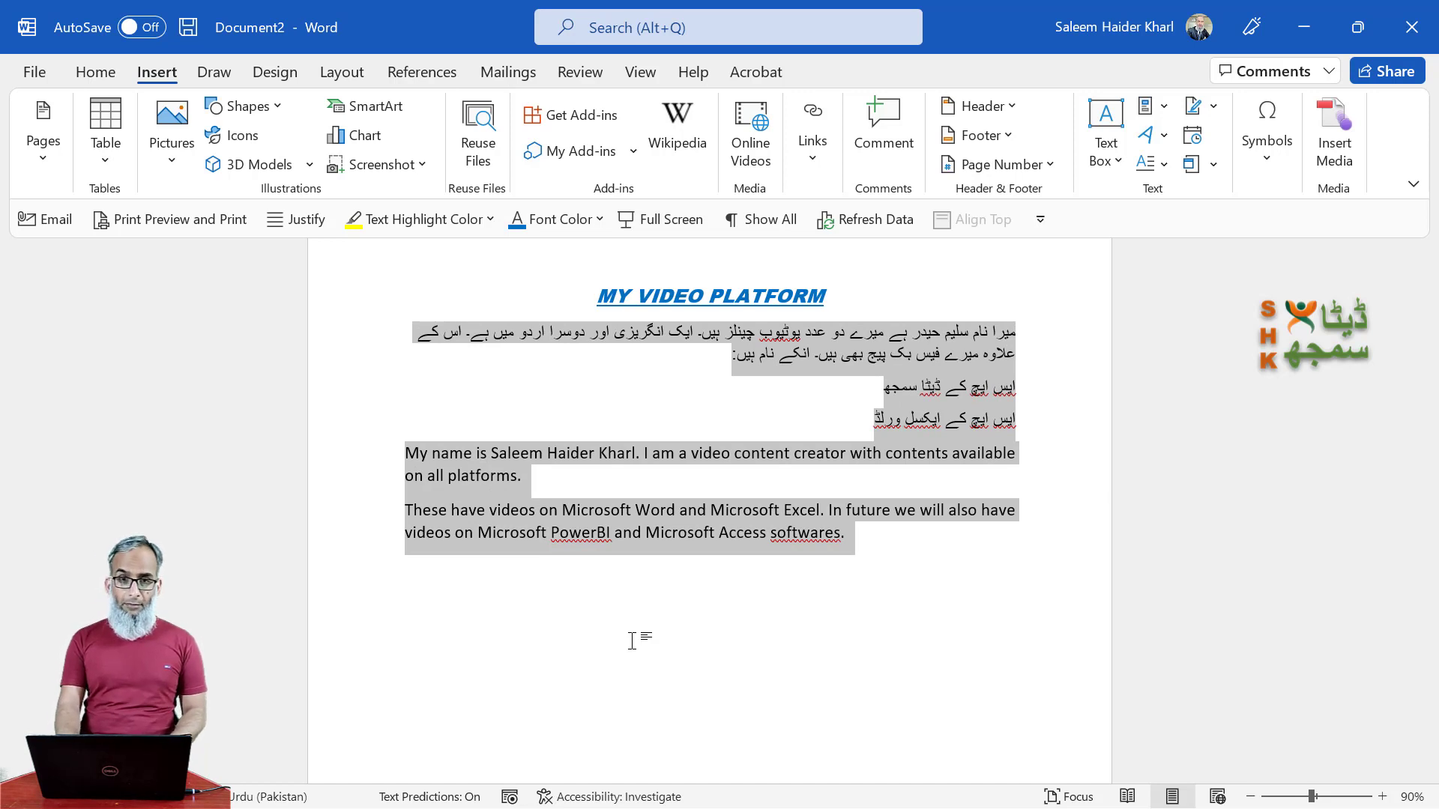
key("ctrl+bracketright")
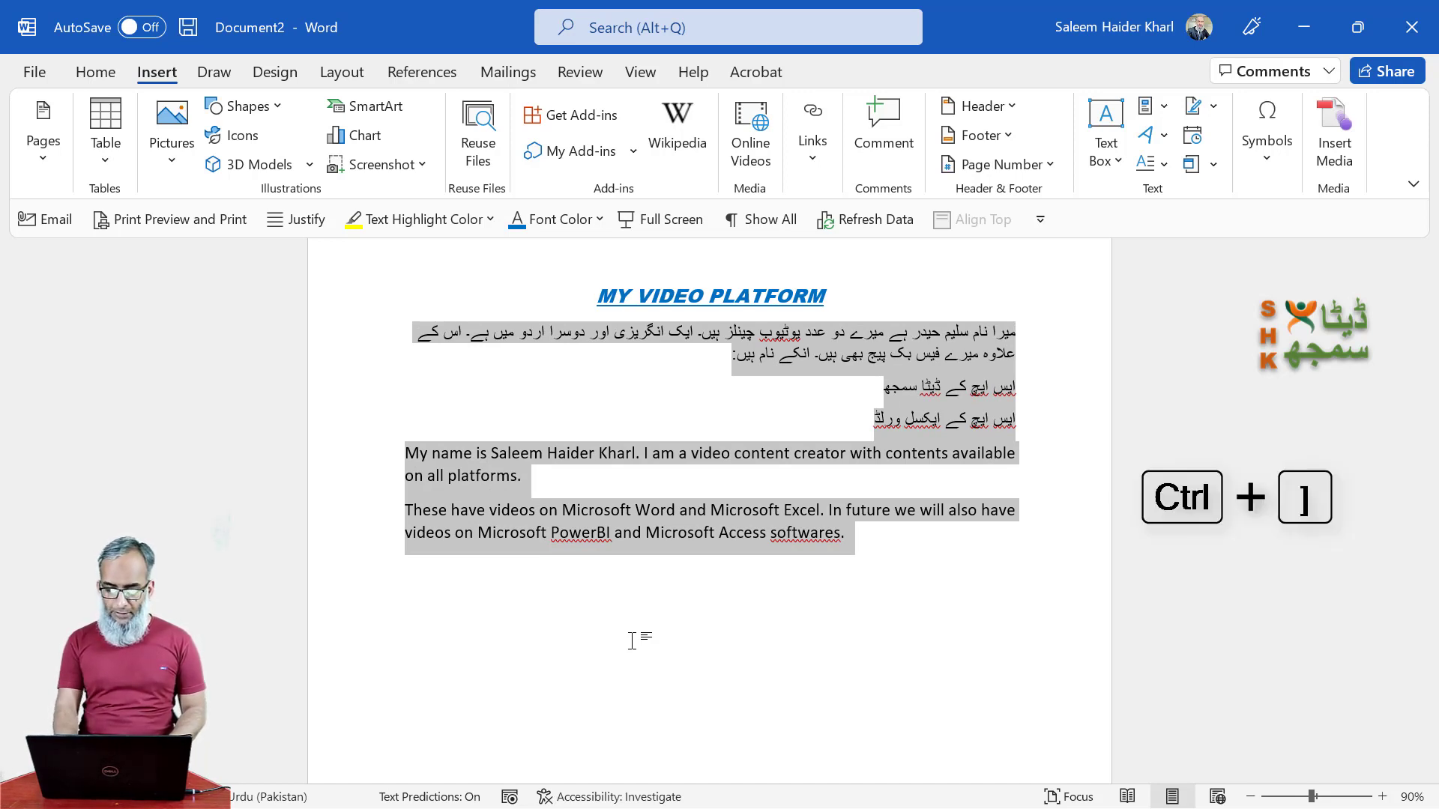
key("ctrl+bracketright")
key("ctrl+bracketright")
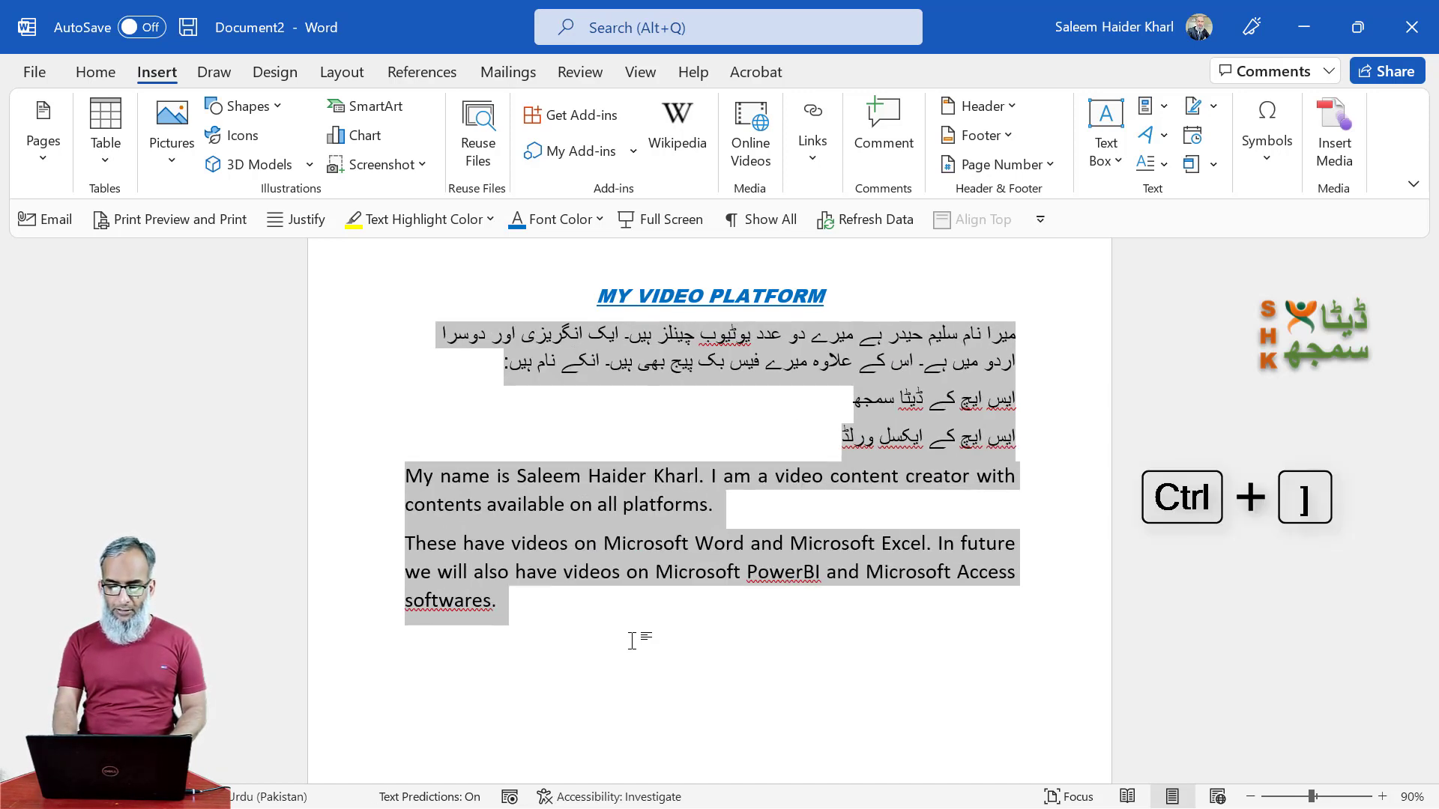
key("ctrl+bracketleft")
key("ctrl+bracketleft")
left_click(723, 616)
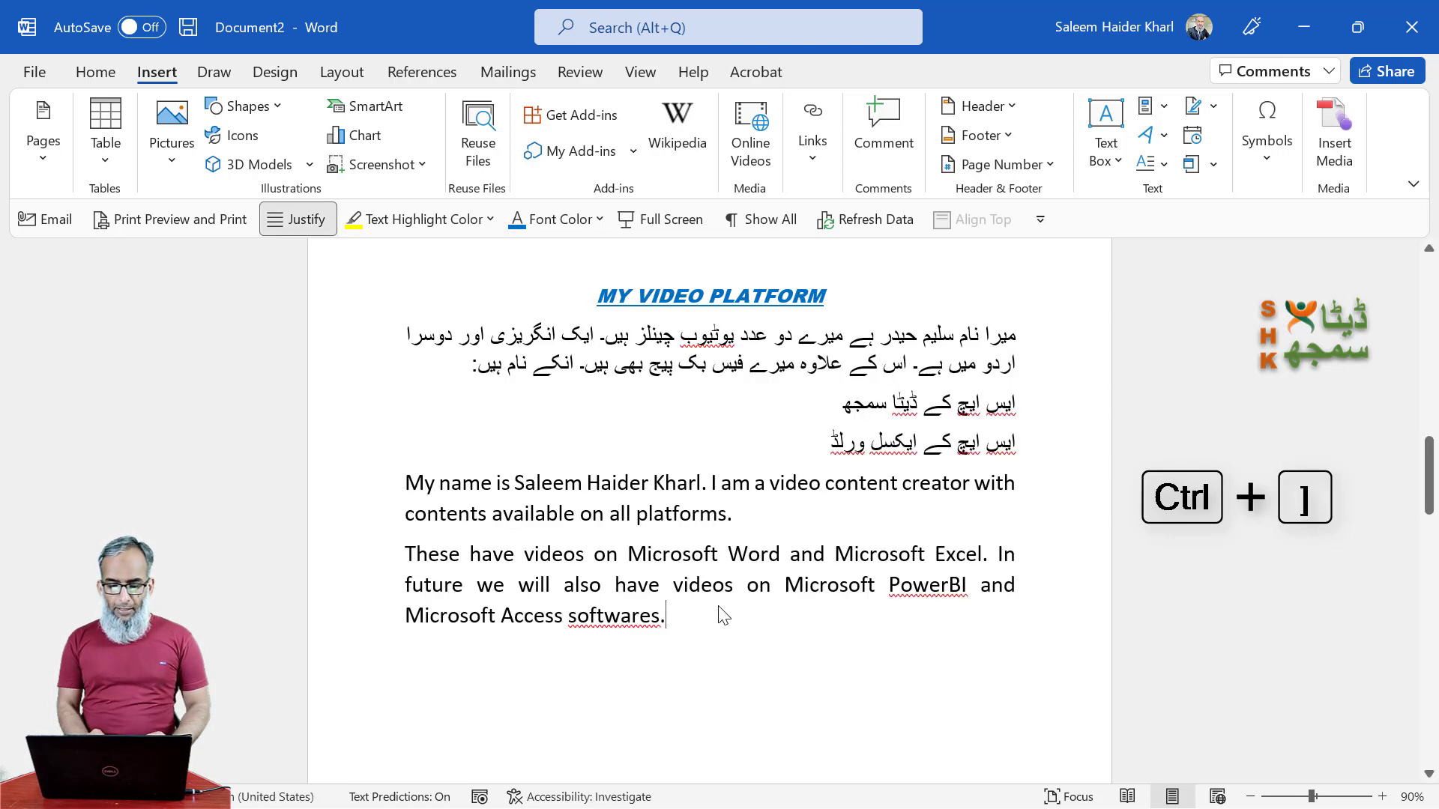
Step: Cycle the letter case of the title "MY VIDEO PLATFORM" until each word is capitalized in small caps style
left_click(339, 307)
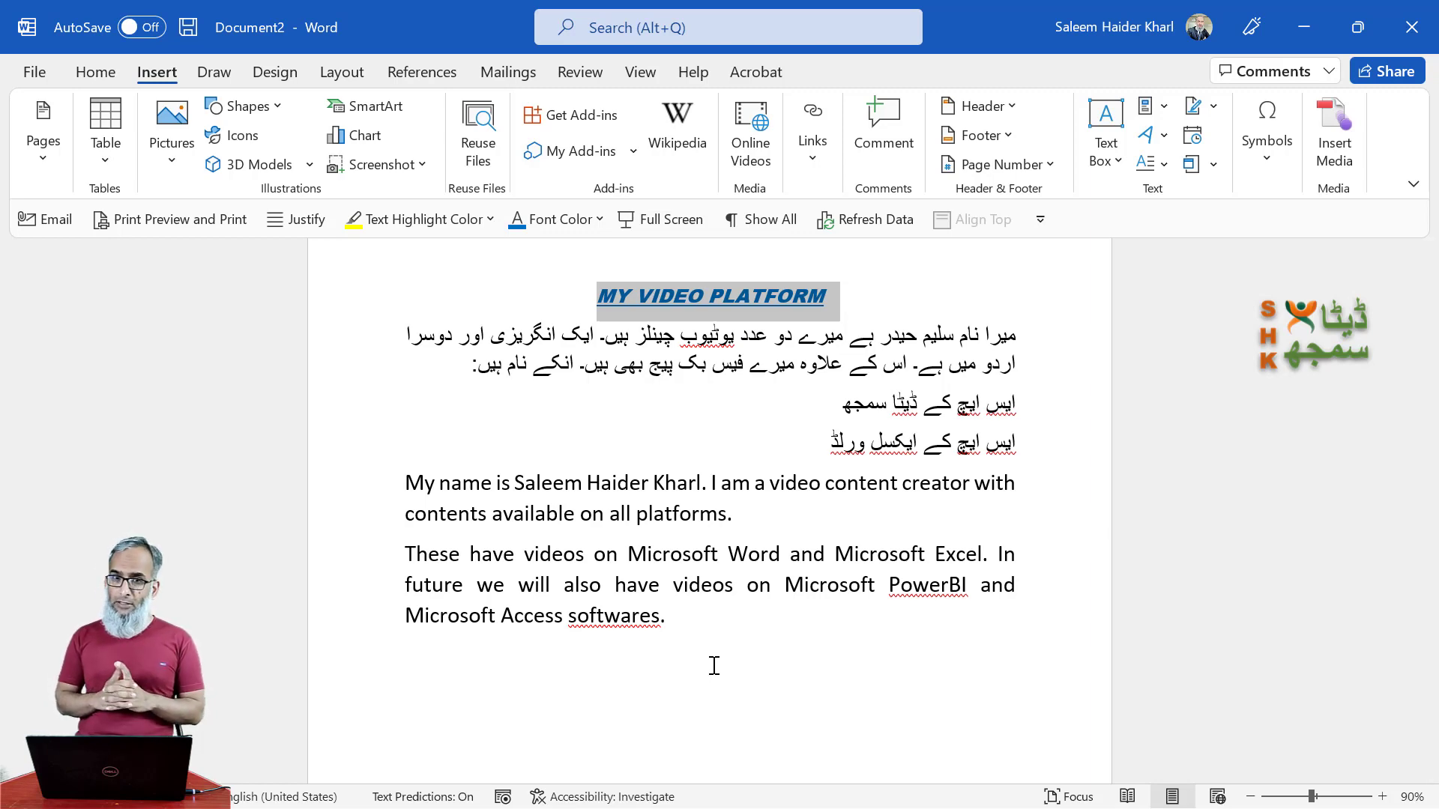
left_click(714, 665)
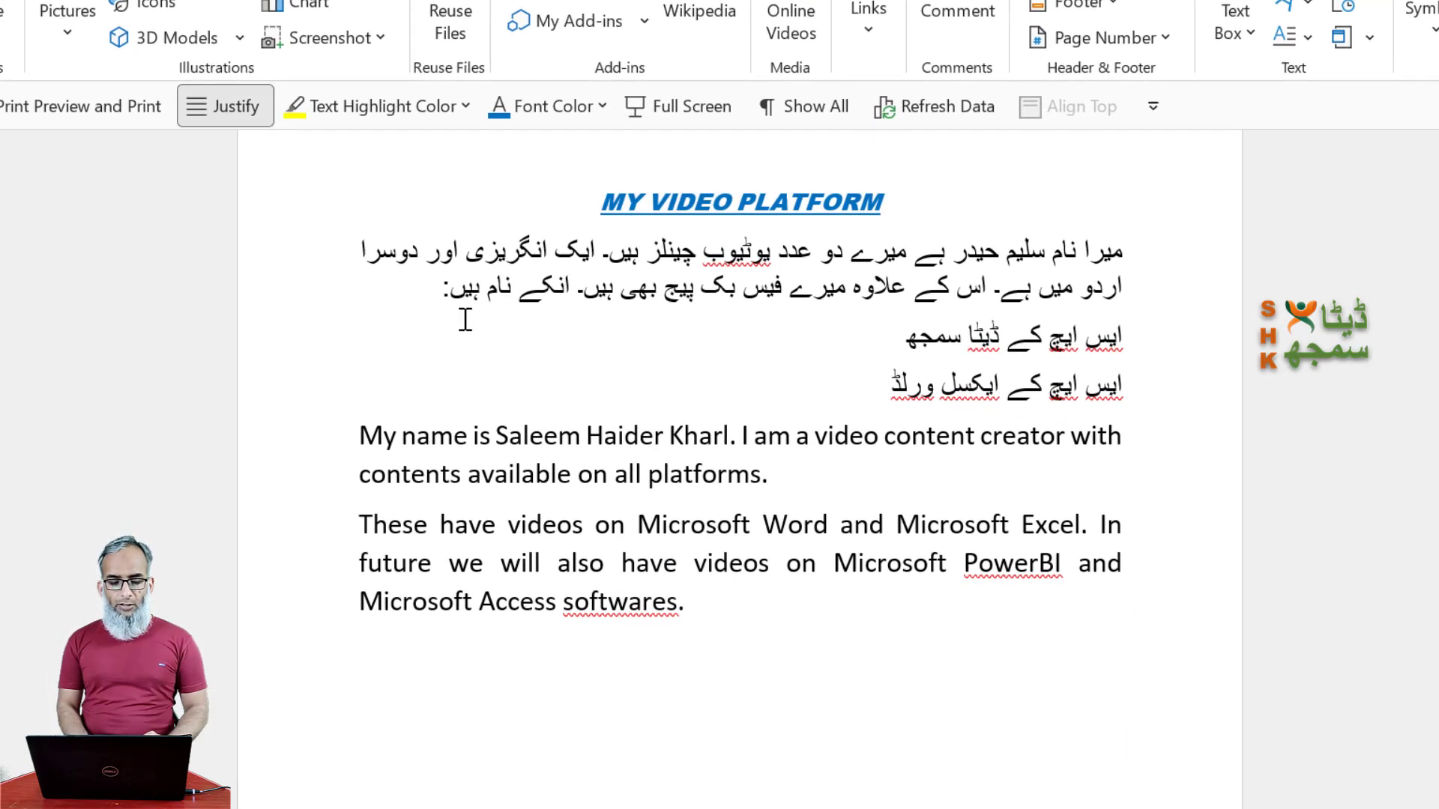
left_click(285, 213)
key("shift+F3")
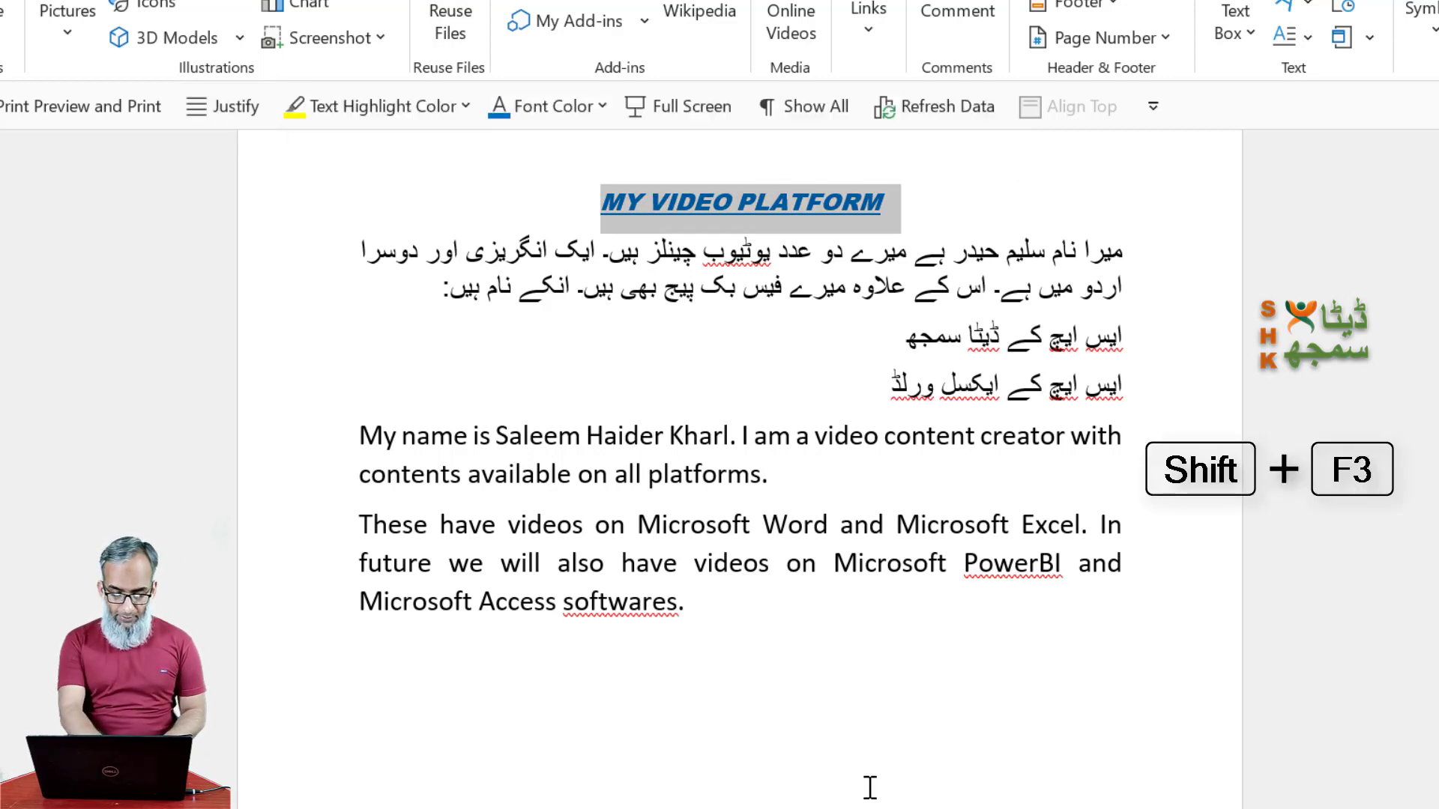
key("shift+F3")
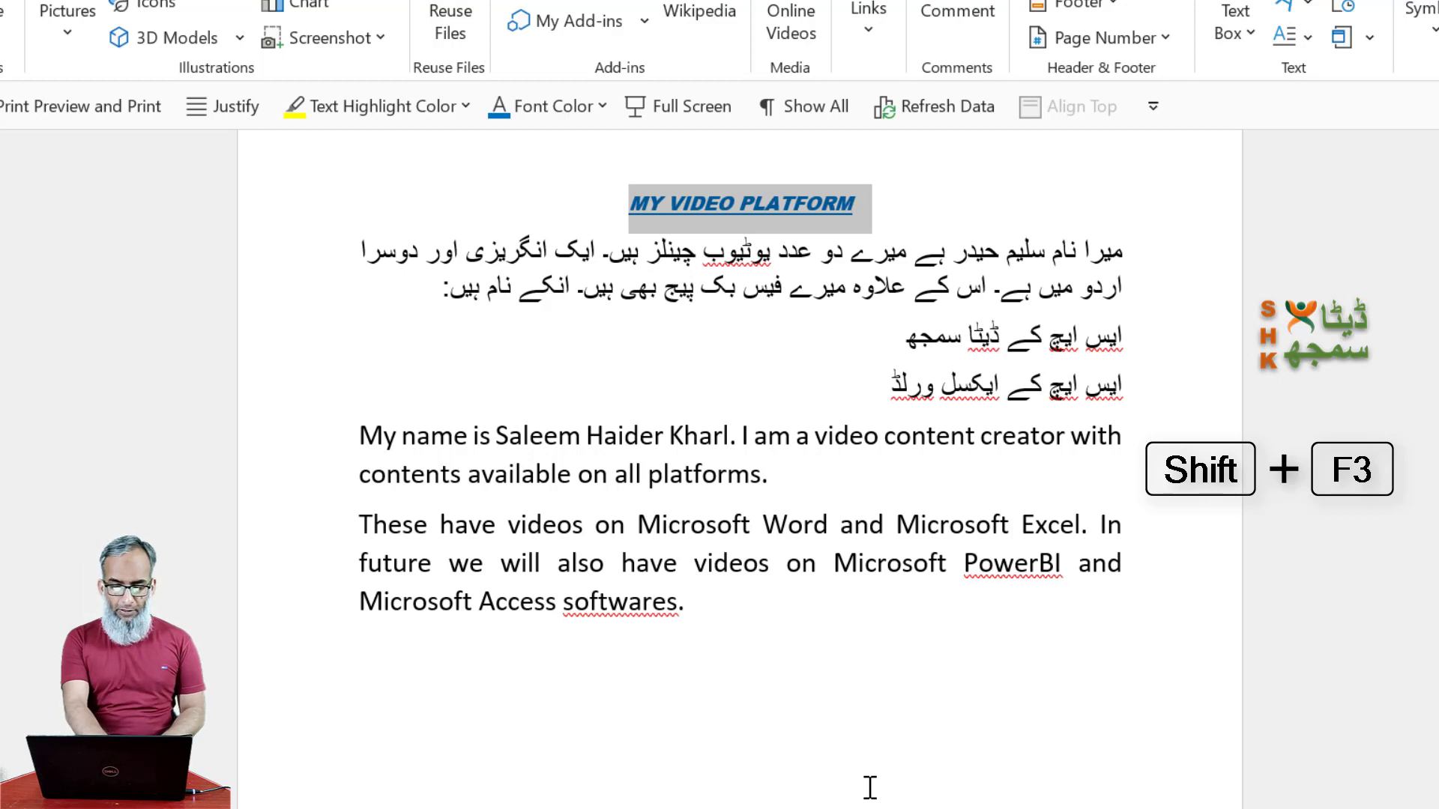
key("shift+F3")
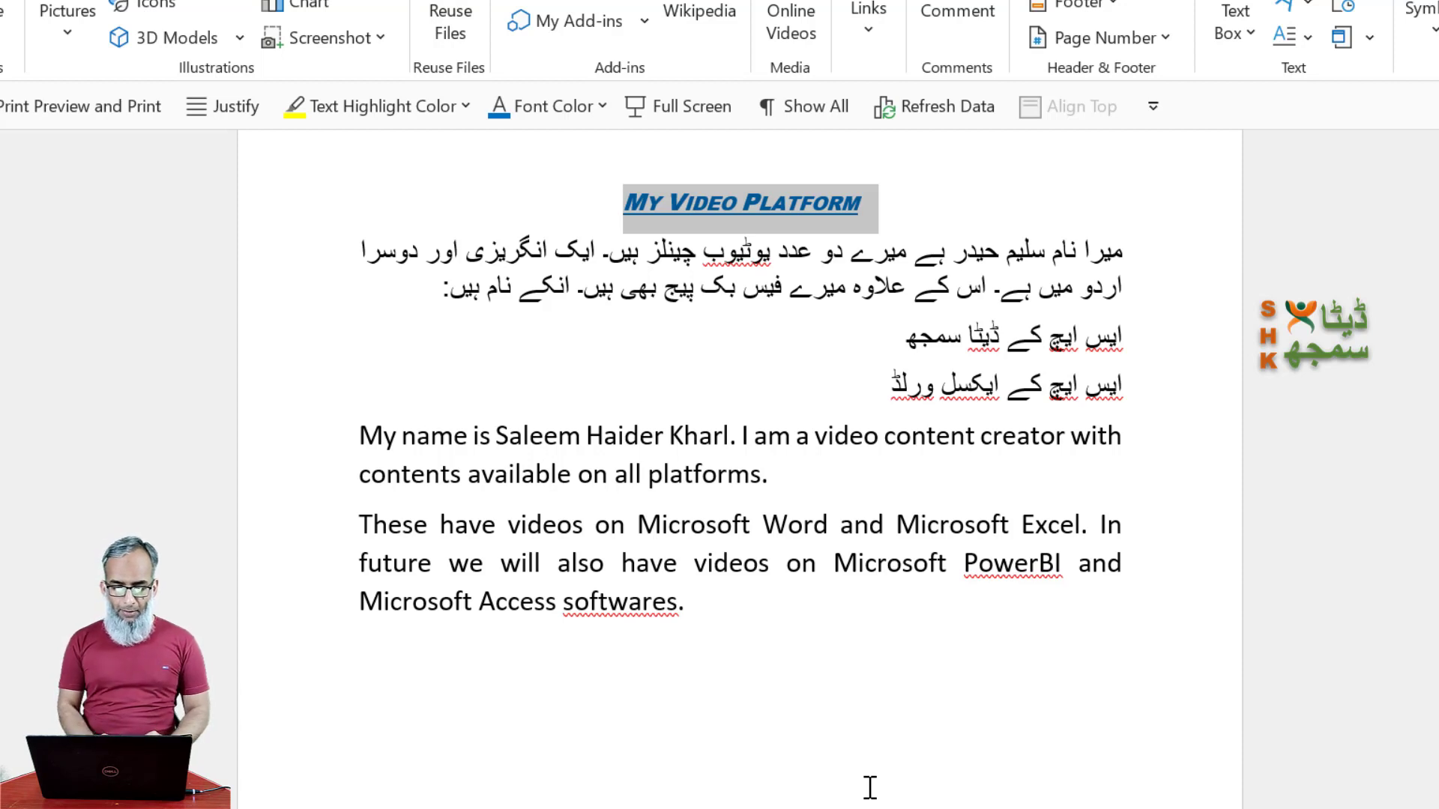
Step: Try small caps and all caps on the first English paragraph
left_click_drag(315, 434, 313, 473)
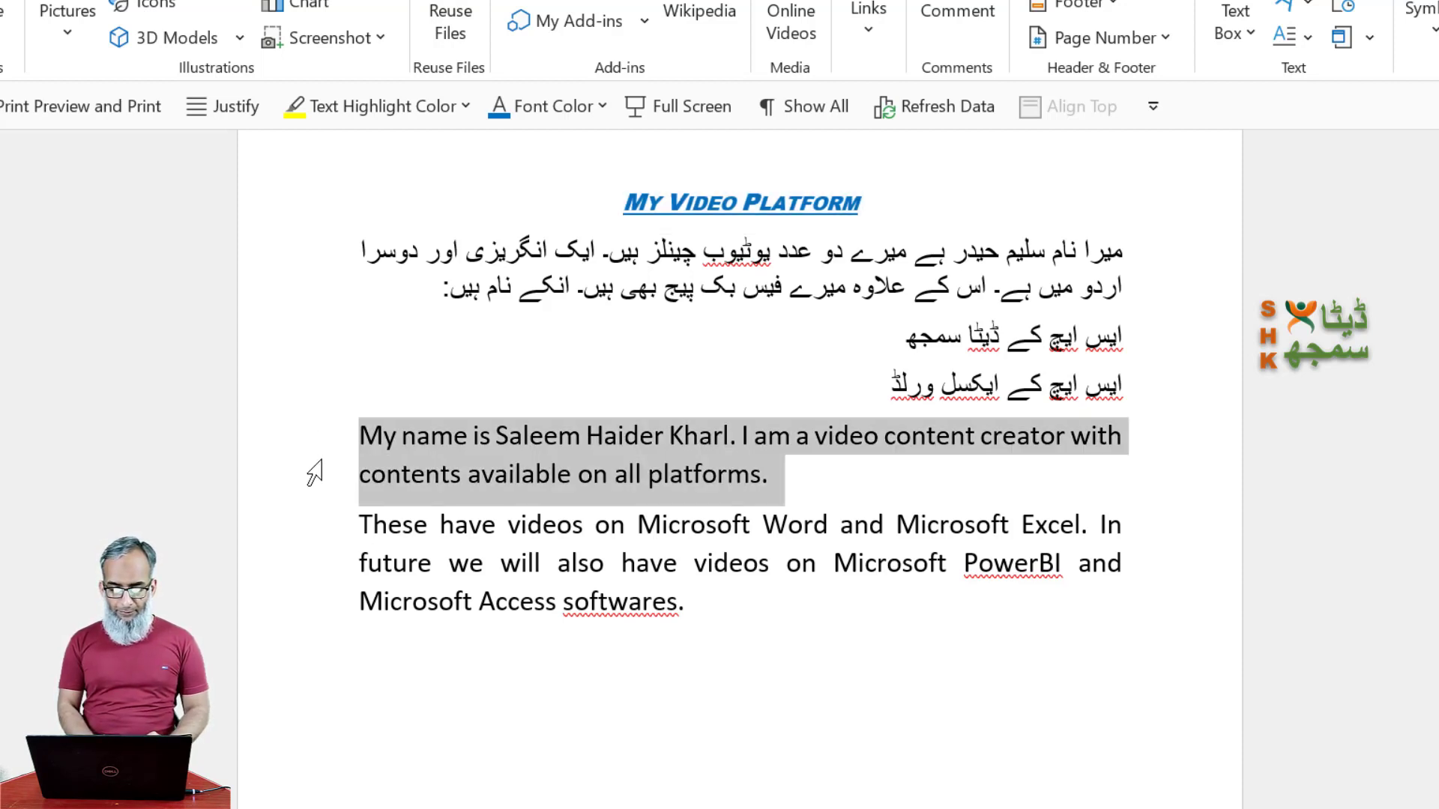
key("ctrl+j")
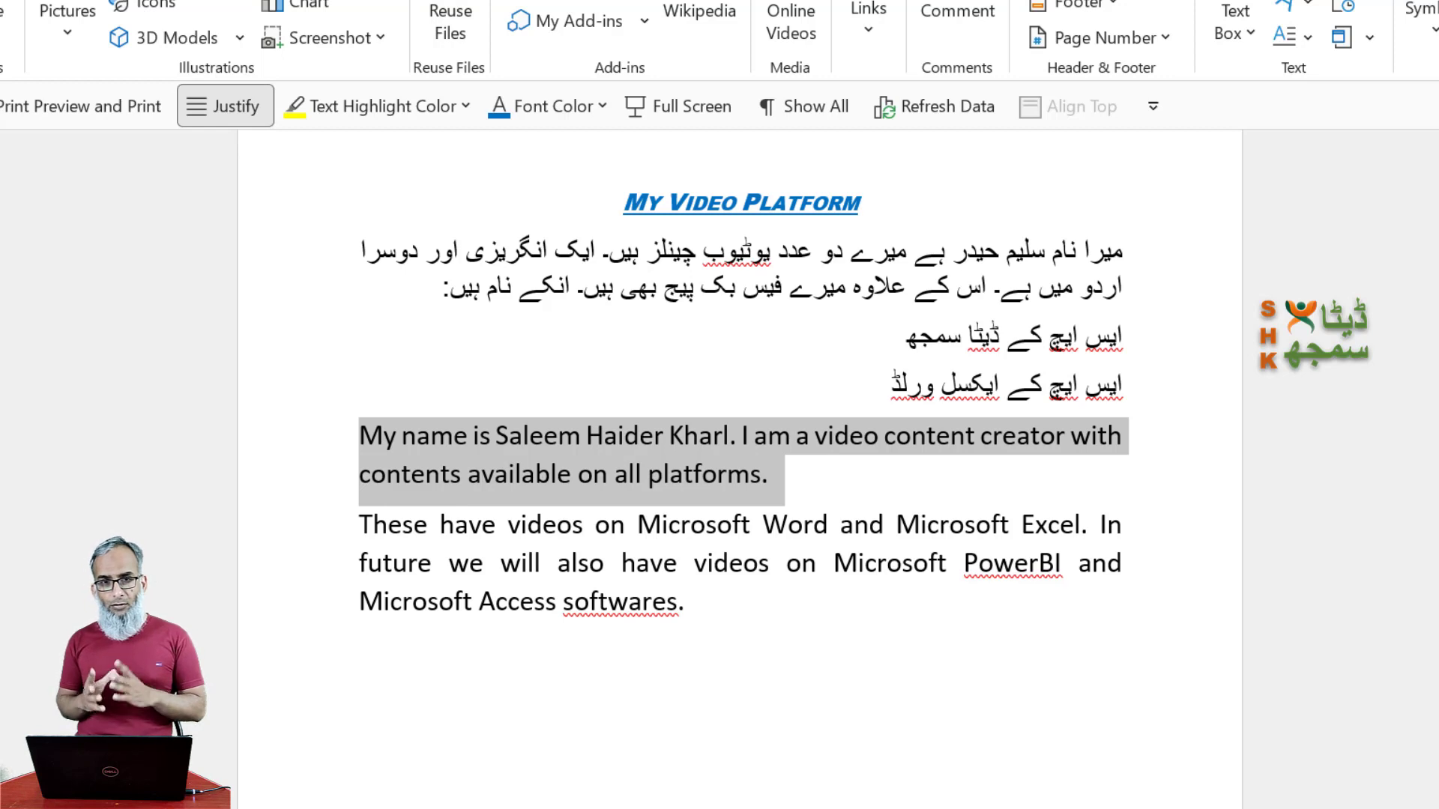
key("ctrl+shift+k")
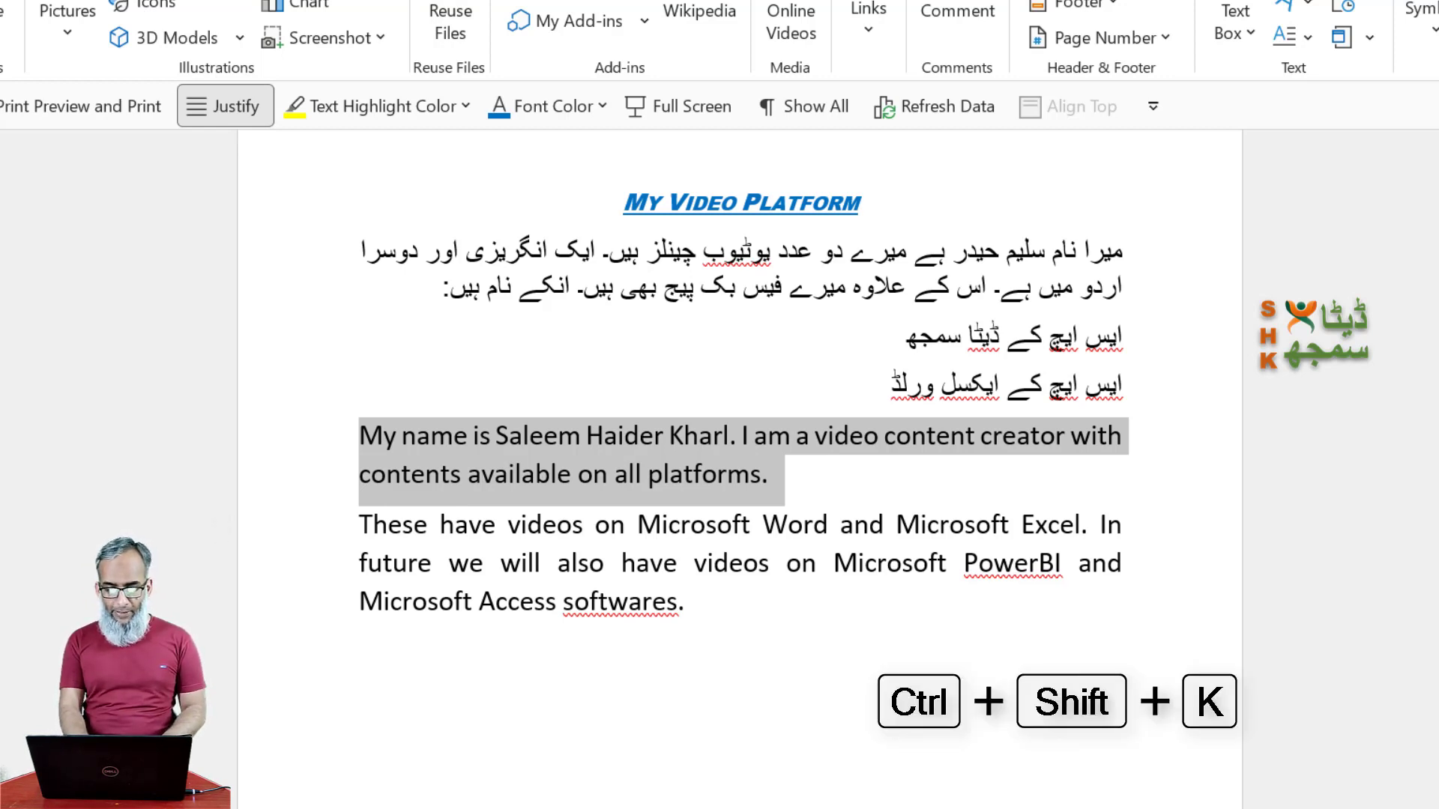
key("ctrl+shift+k")
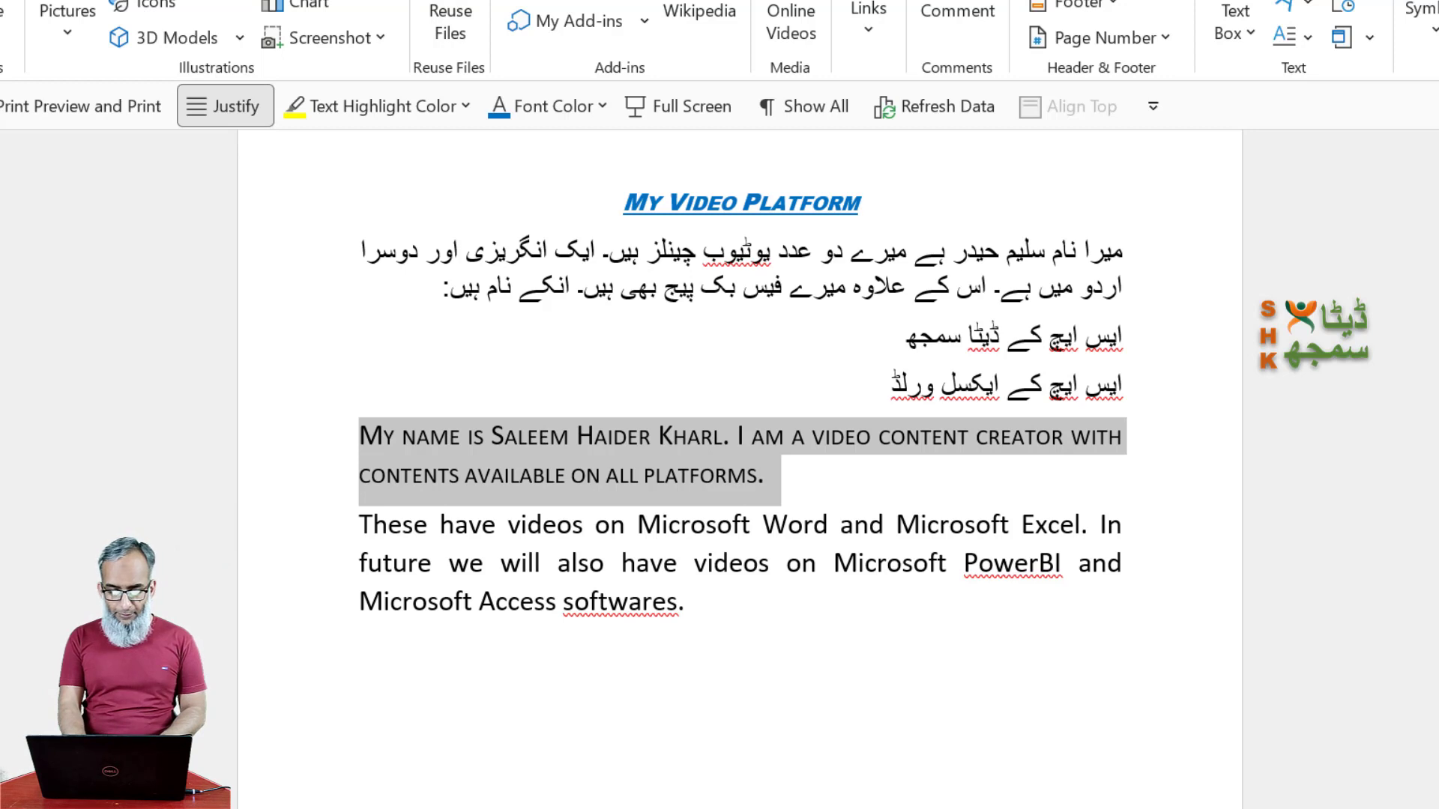
key("ctrl+shift+k")
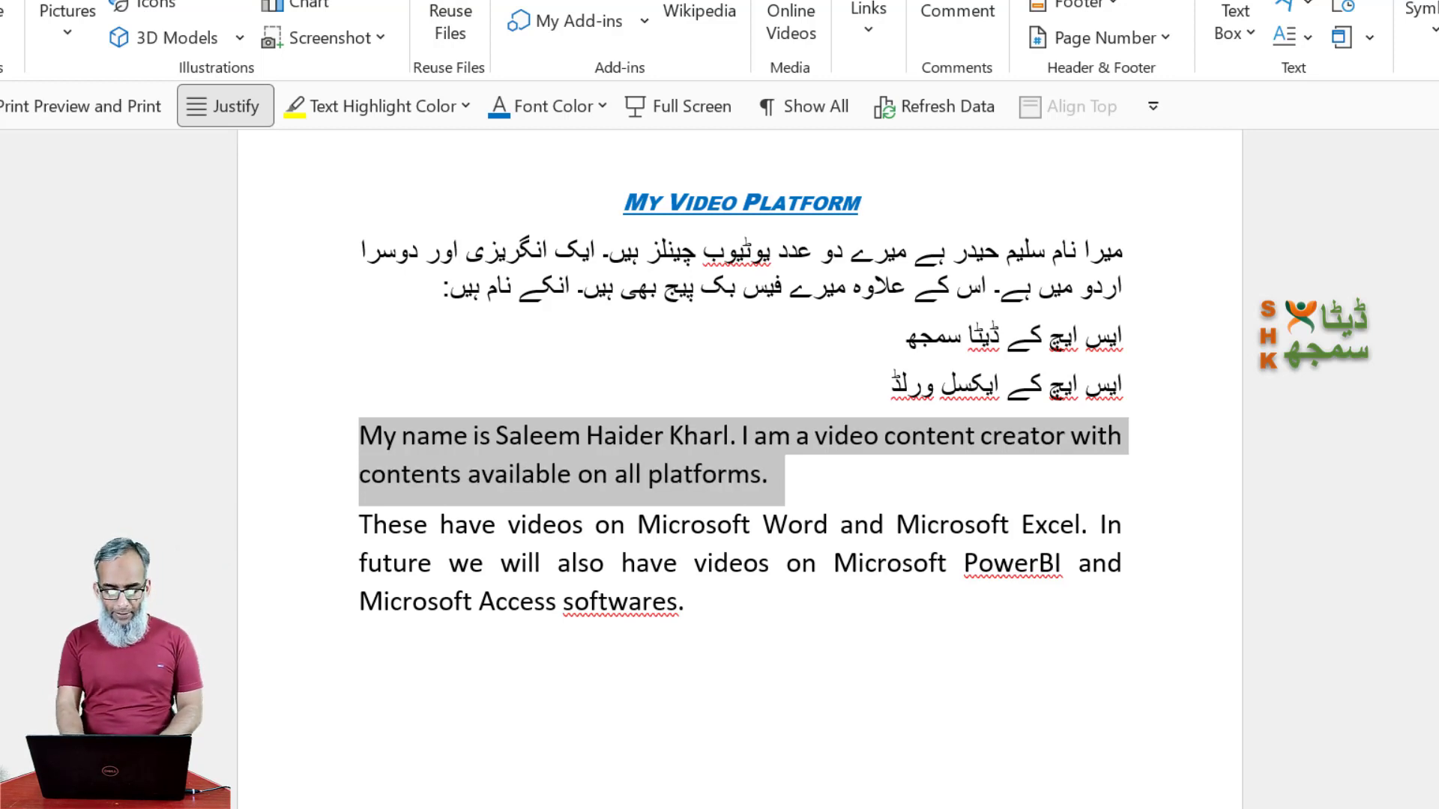
key("ctrl+shift+a")
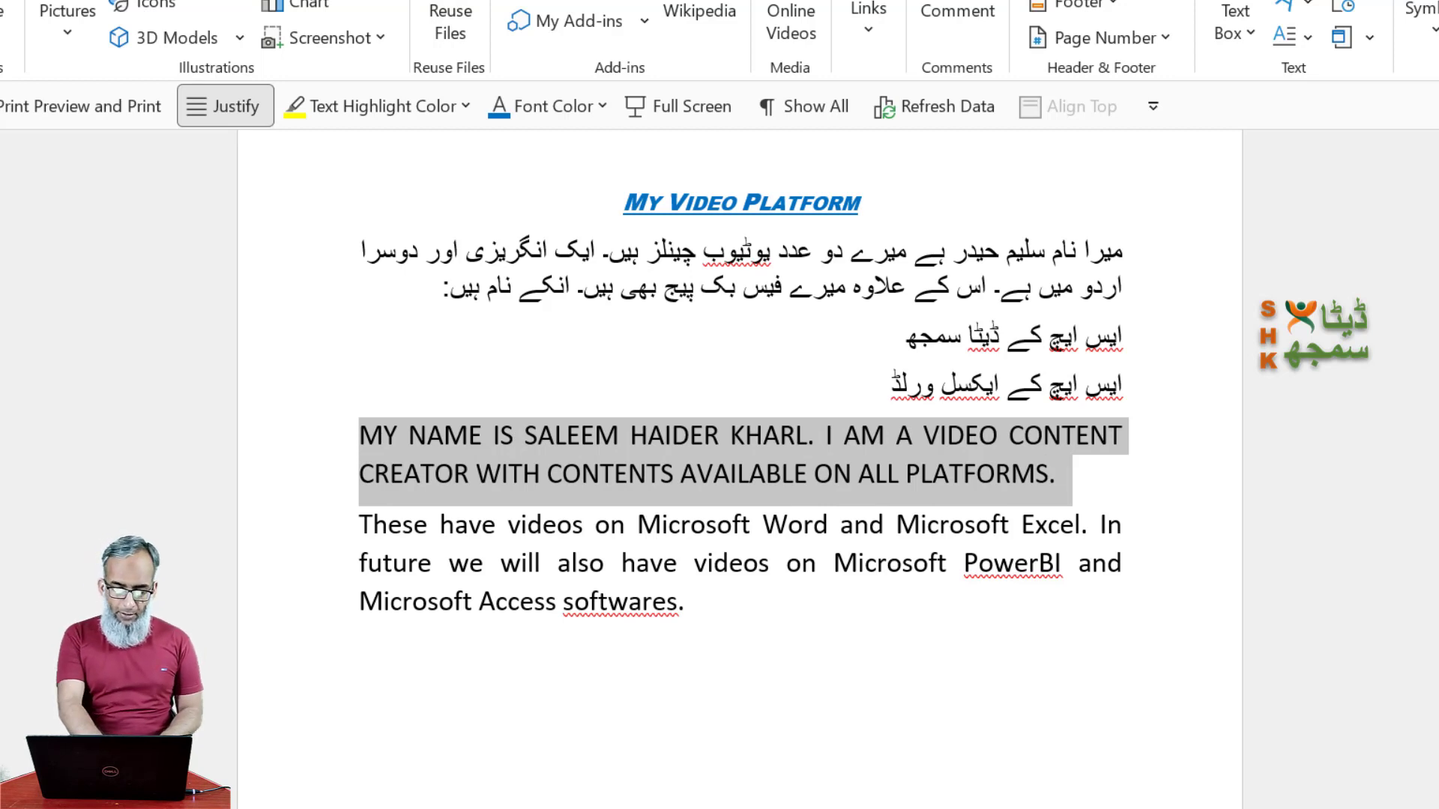
Step: Try lowercase and small caps on the first English paragraph, and set it to sentence case
key("shift+F3")
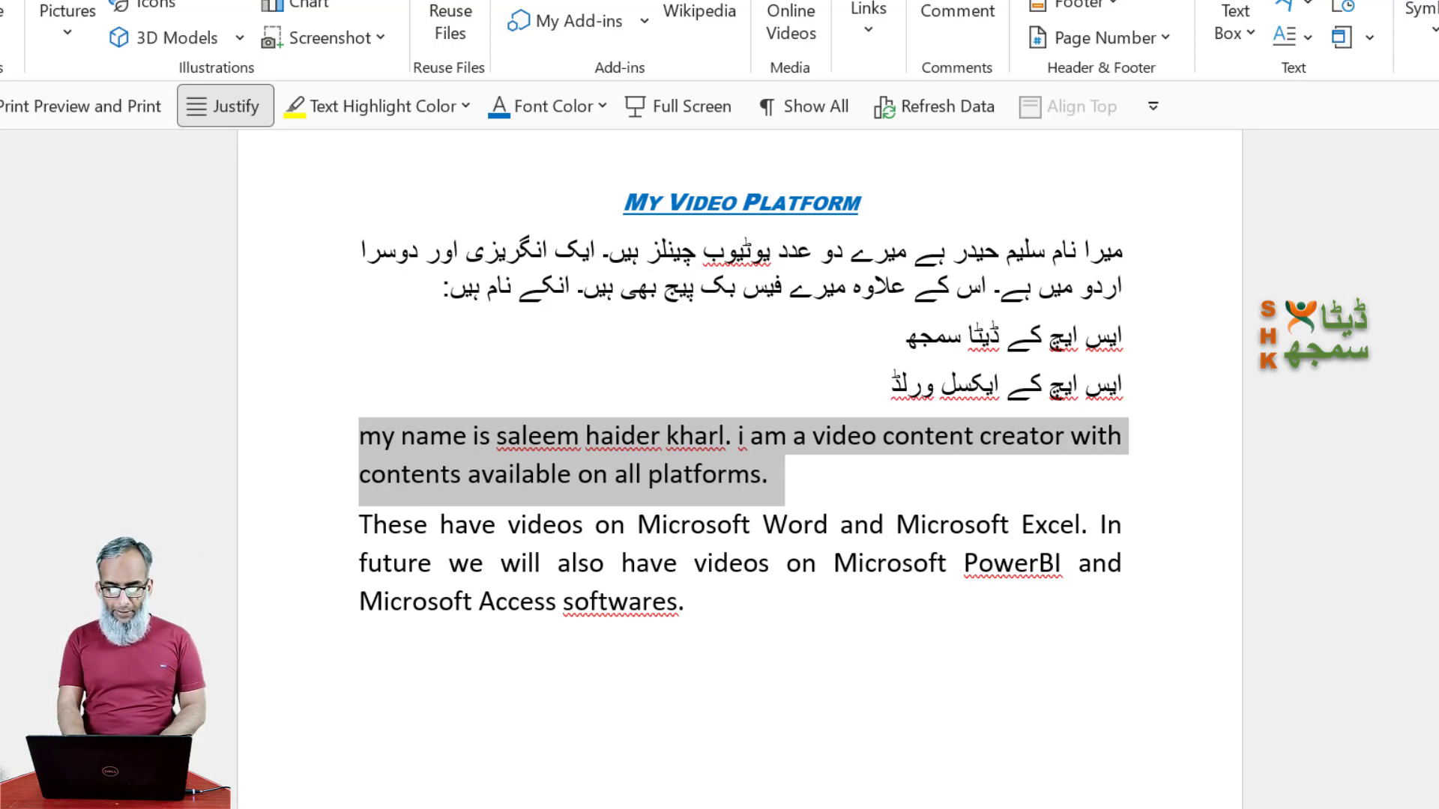
key("ctrl+shift+k")
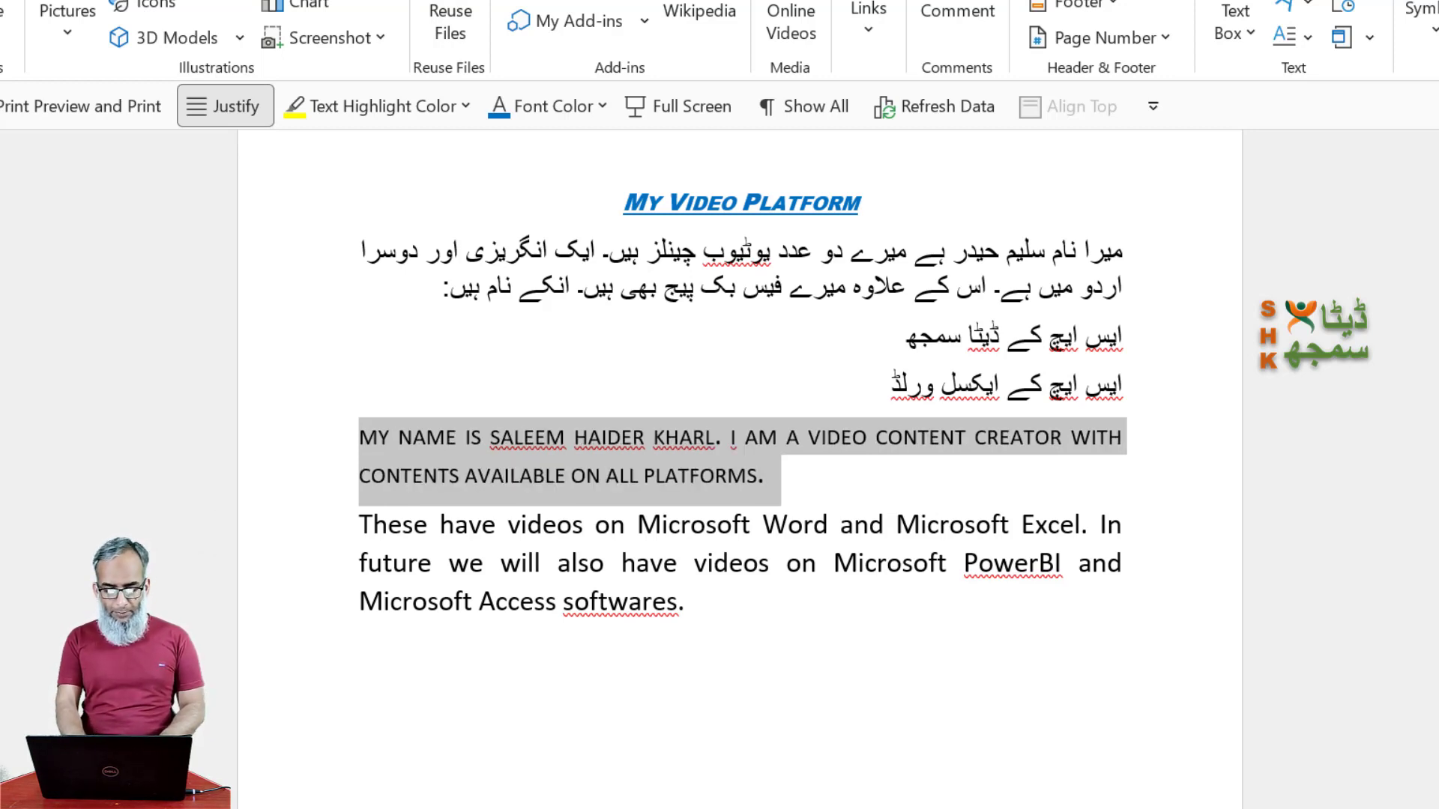
key("ctrl+shift+k")
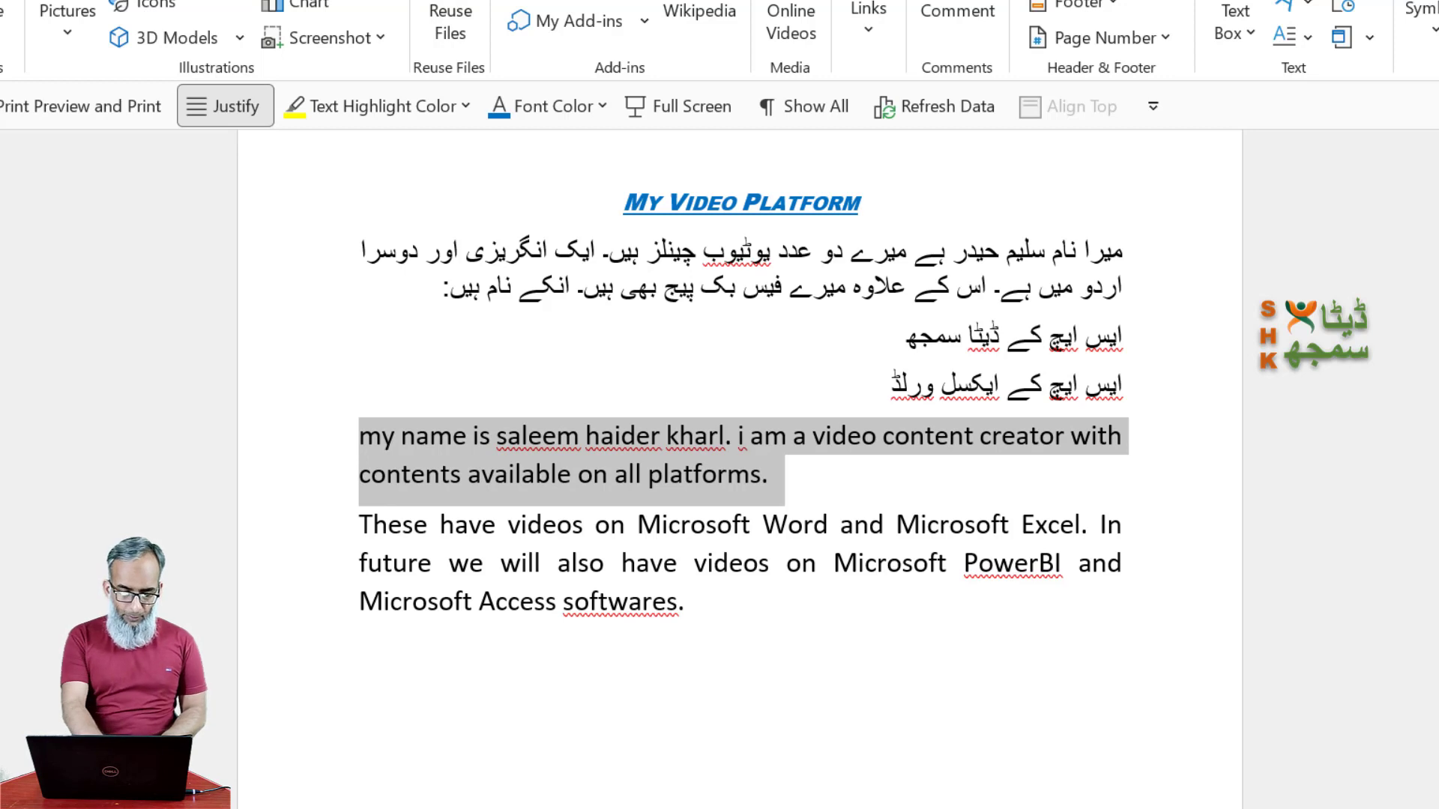
key("shift+F3")
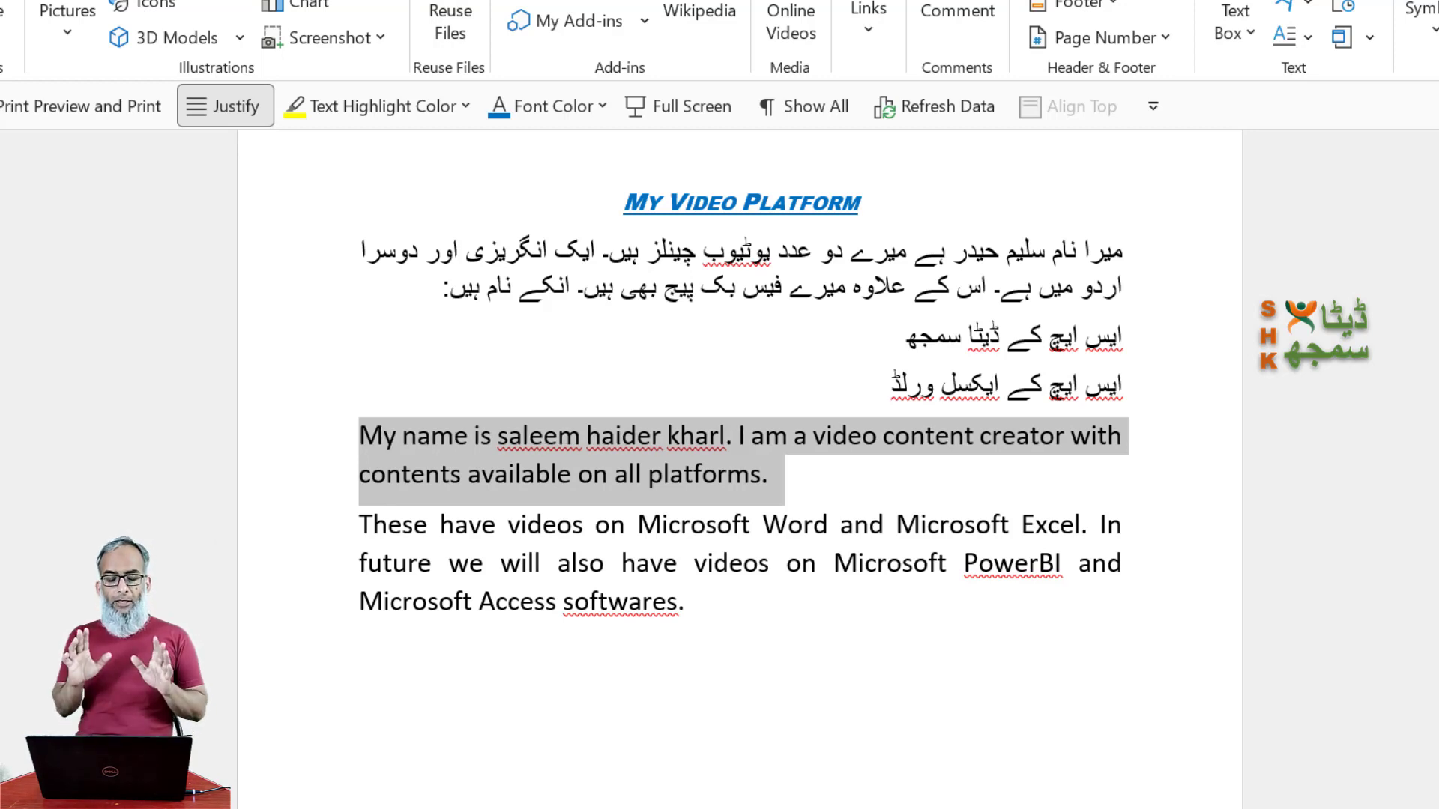
Step: Capitalize the first letter of the creator's first name in the first English paragraph
key("Left")
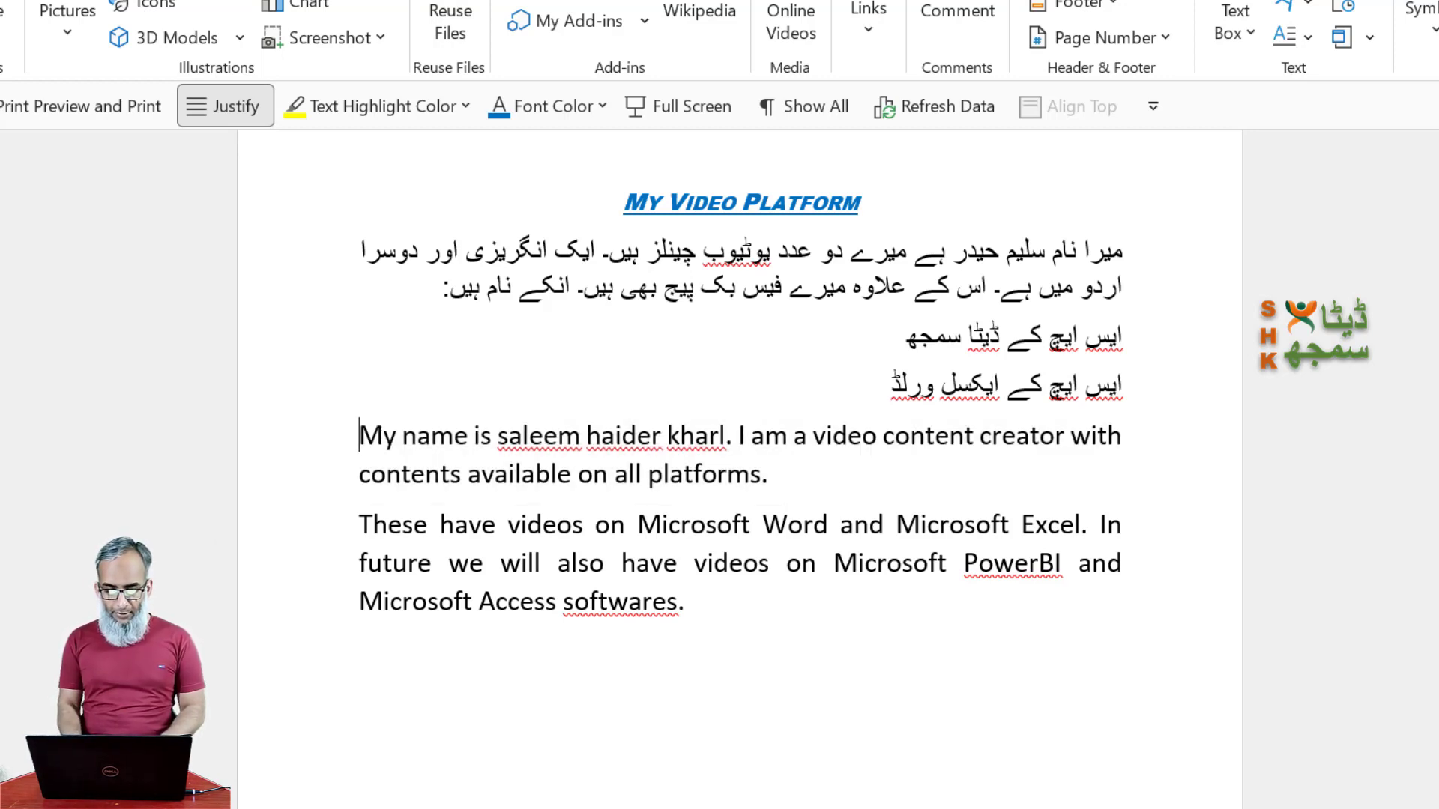
key("Right")
key("Right")
key("Right")
key("Right")
key("Right")
key("Right")
key("Right")
key("Right")
key("Right")
key("Right")
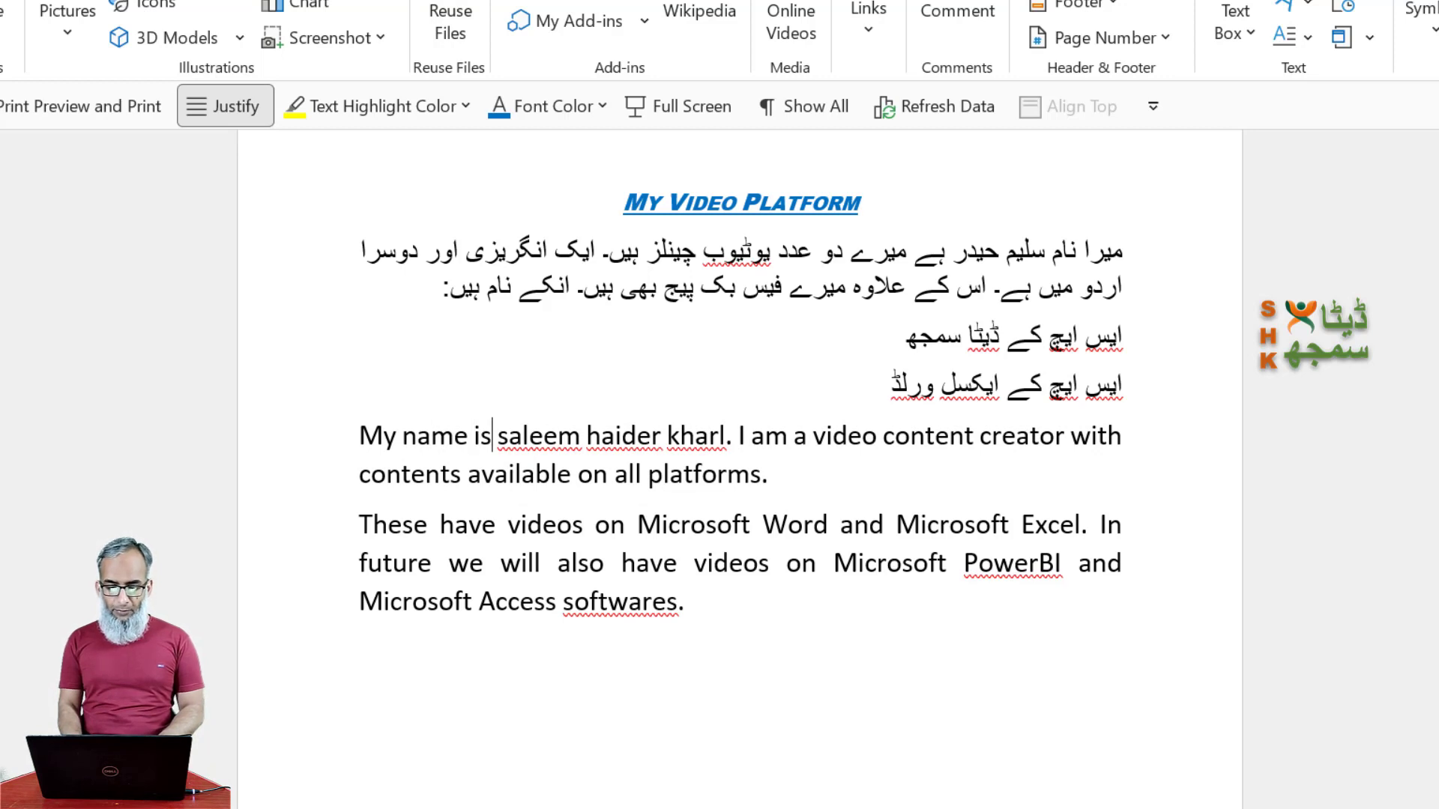
key("Right")
key("shift+Right")
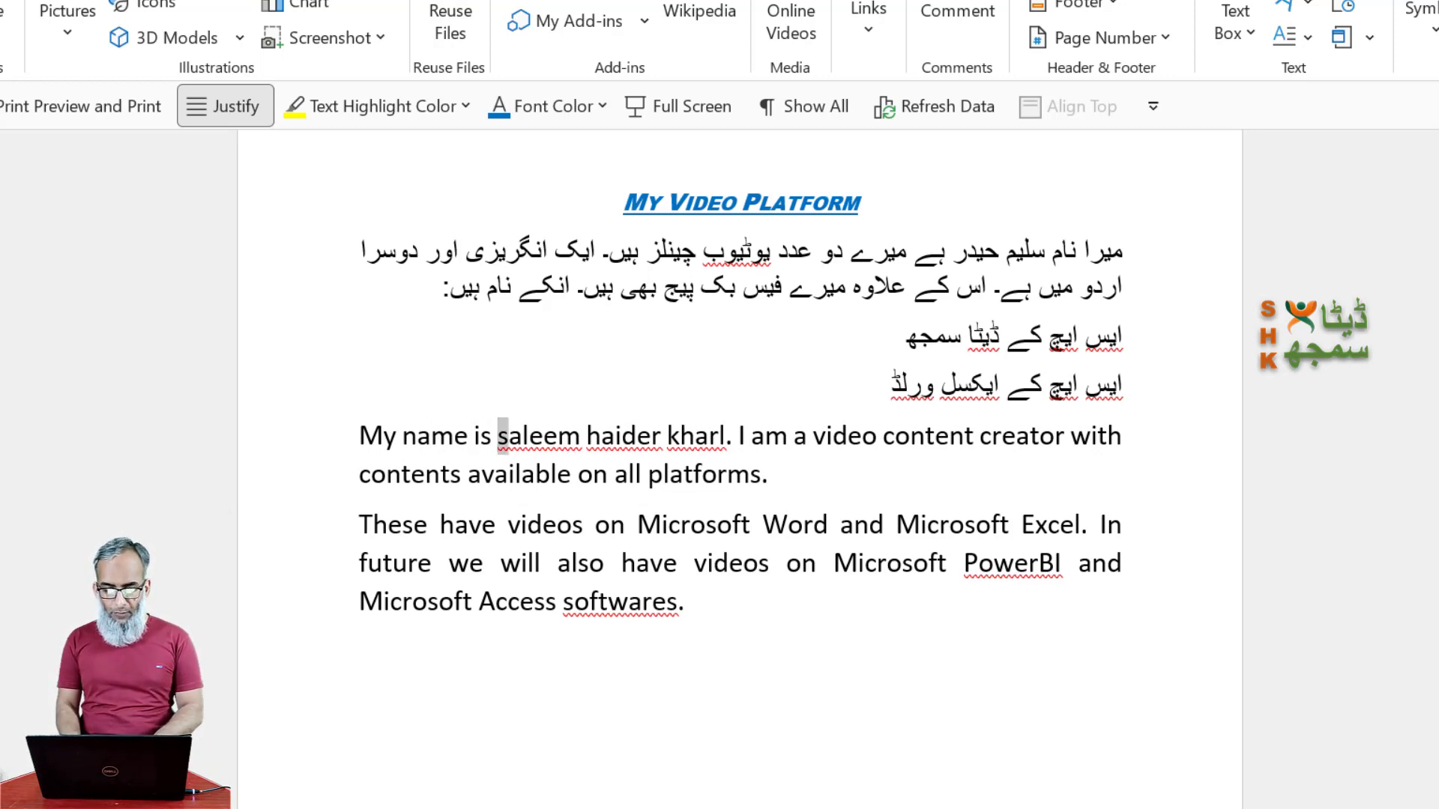
key("shift+F3")
Step: Capitalize the first letter of the creator's middle name in the first English paragraph
key("Right")
key("Right")
key("Right")
key("Right")
key("Right")
key("Right")
key("Right")
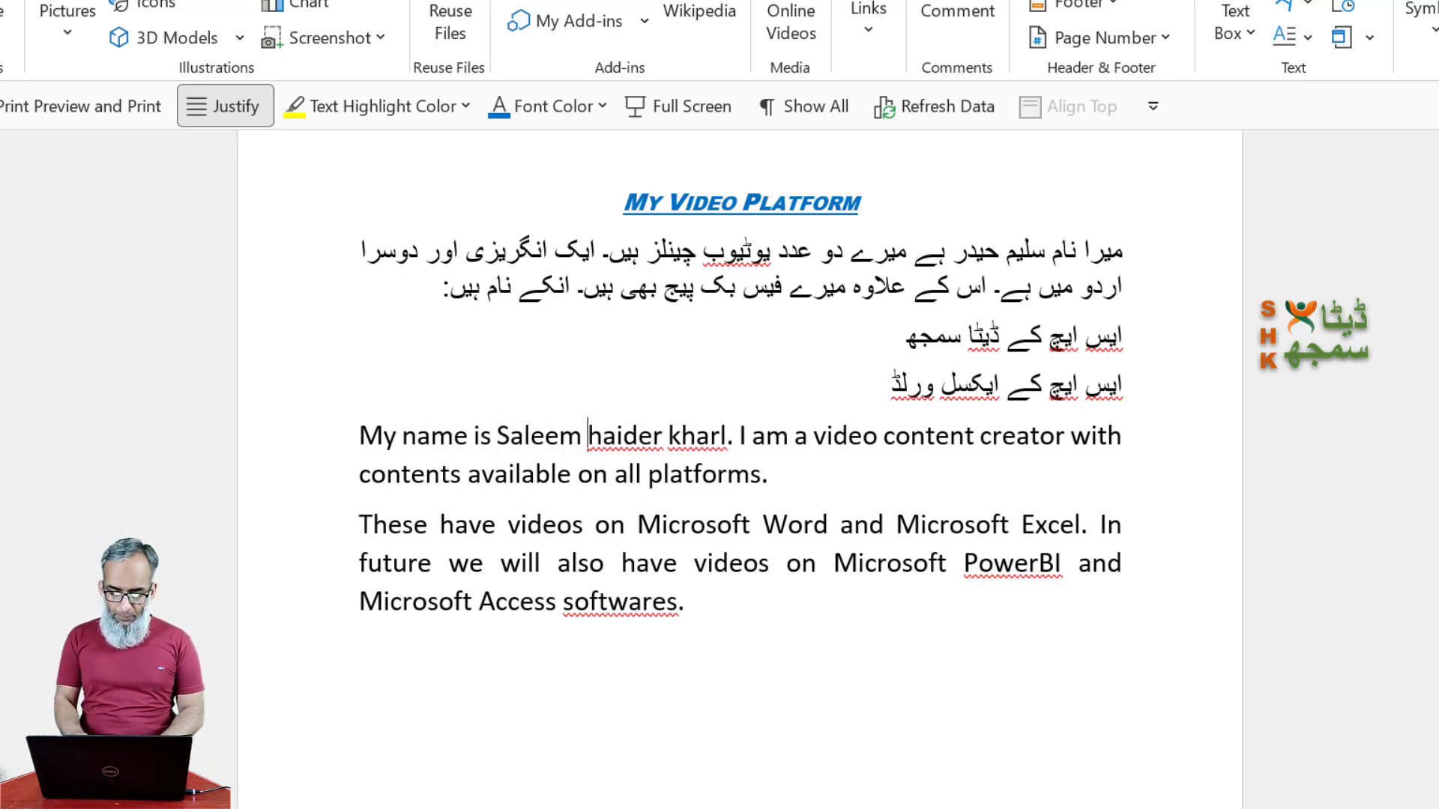
key("shift+Right")
key("shift+F3")
Step: Capitalize the first letter of the creator's last name in the first English paragraph
key("Right")
key("Right")
key("Right")
key("Right")
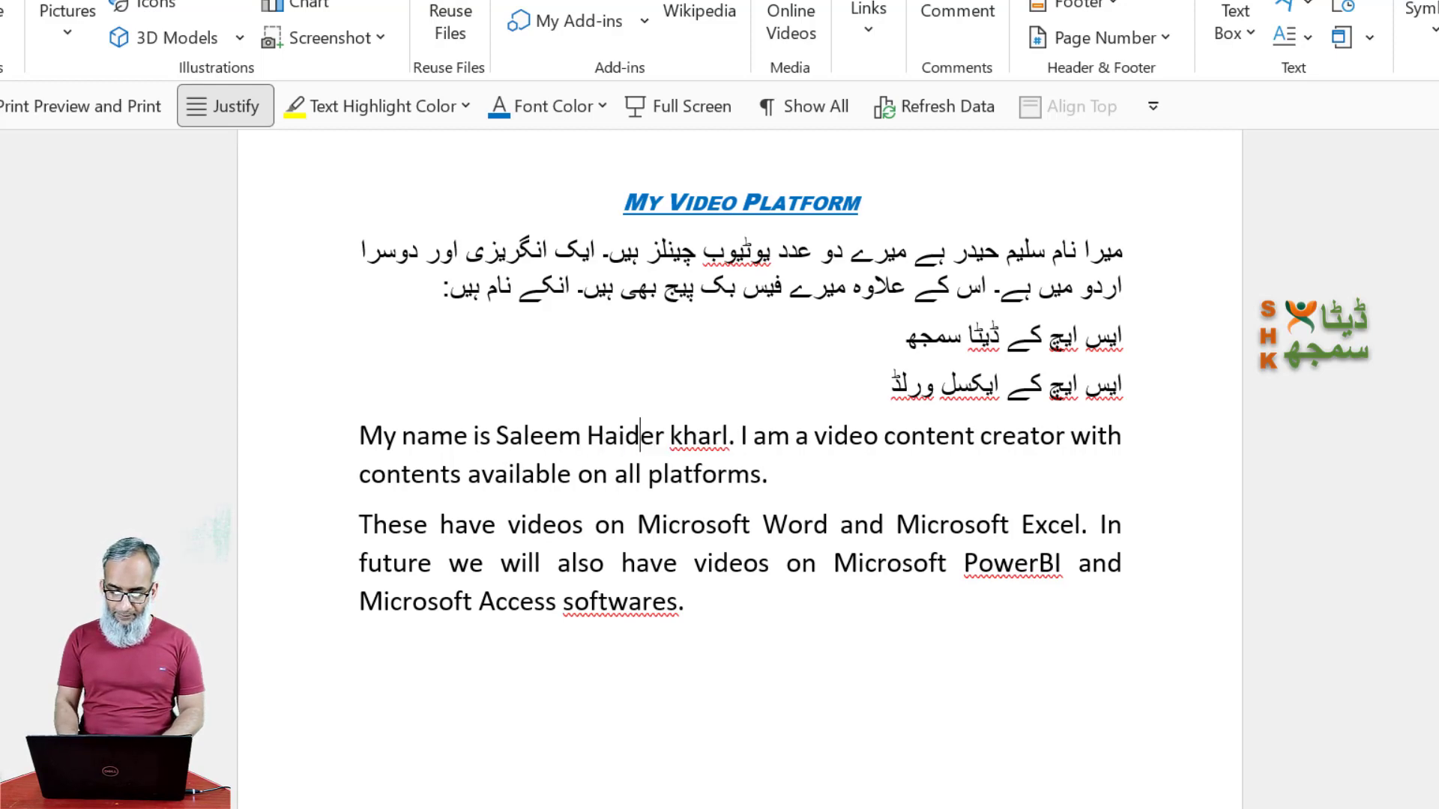
key("Right")
key("Right")
key("Right")
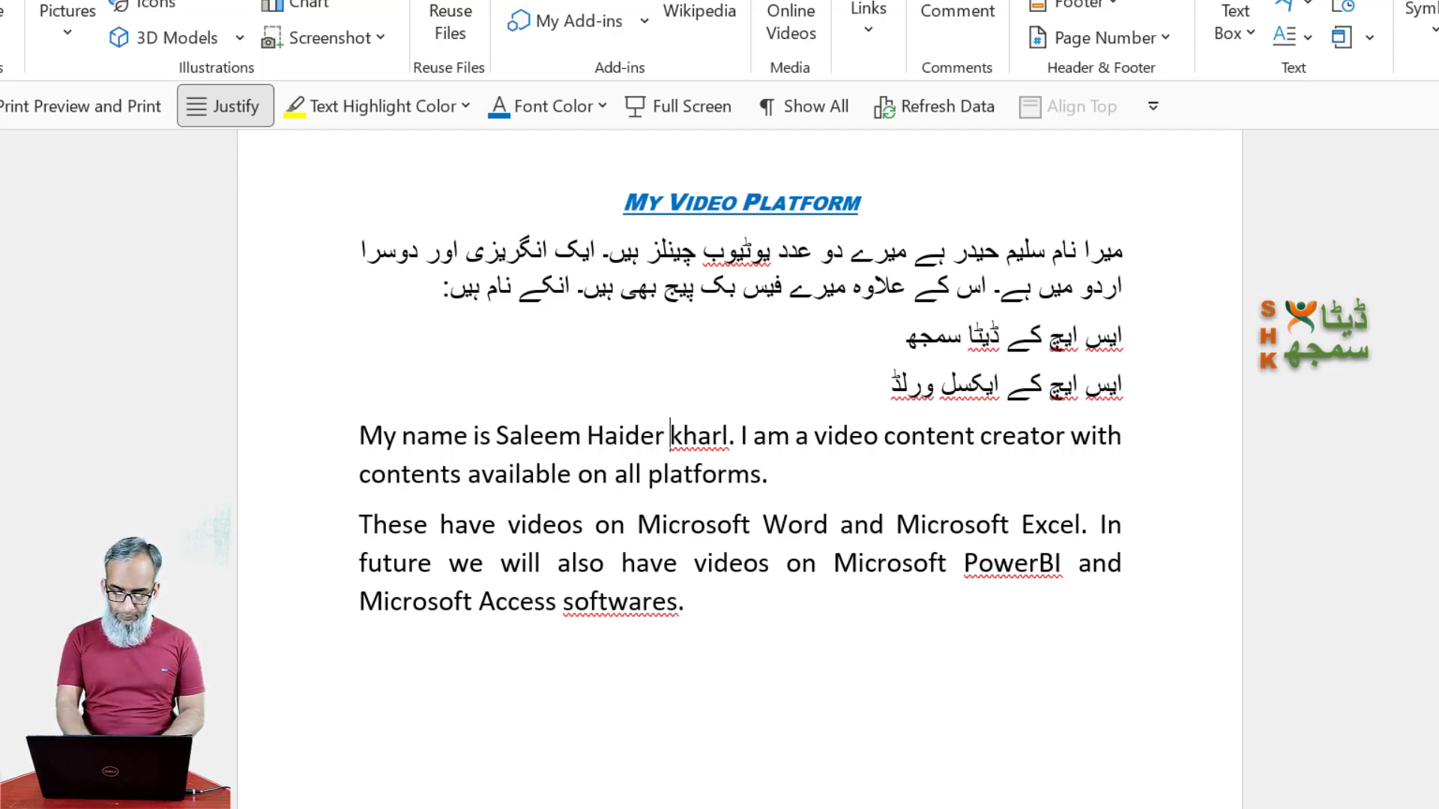
key("shift+Right")
key("shift+F3")
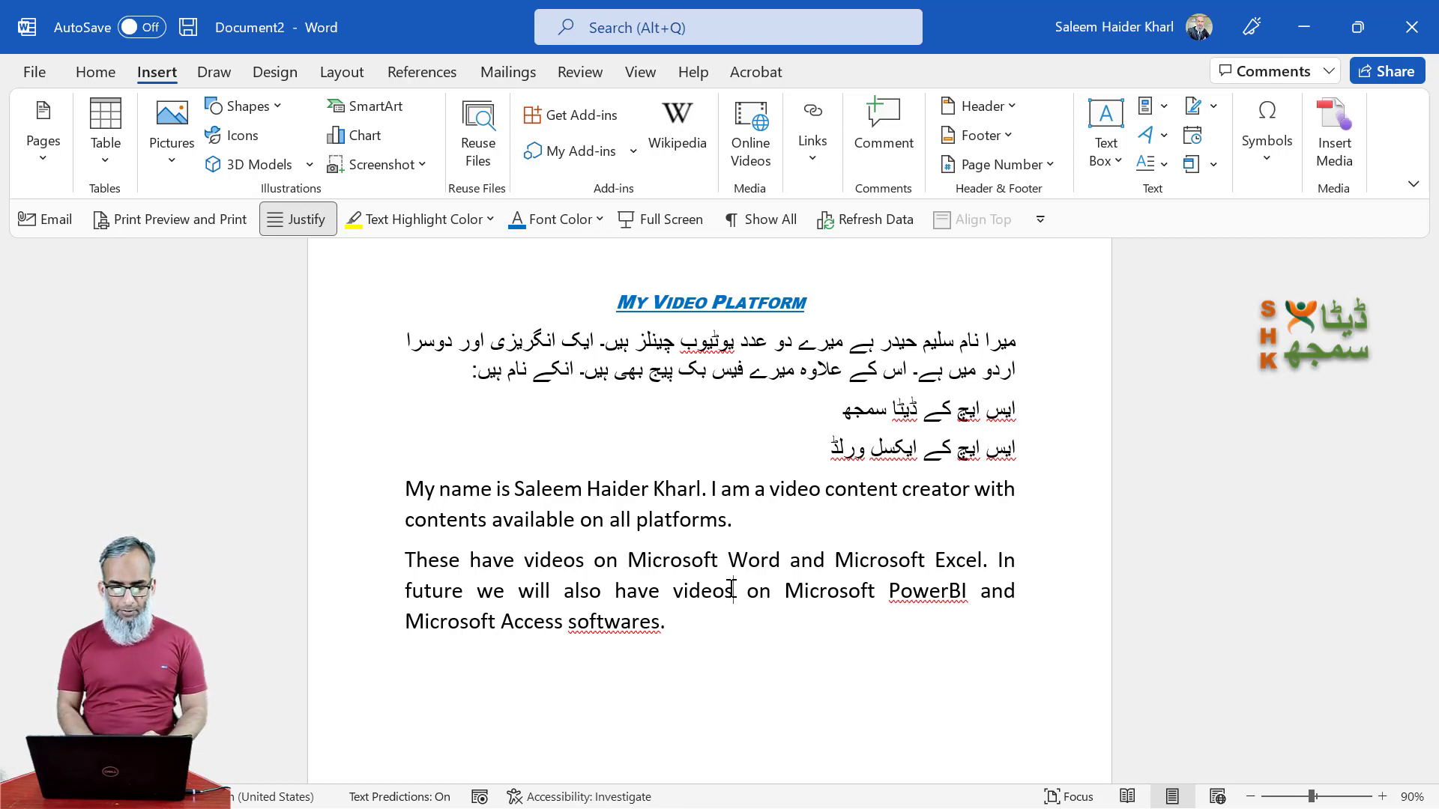
Step: Insert the SHK logo picture from the Background folder on this device after "videos" in the second English paragraph
left_click(173, 165)
left_click(213, 229)
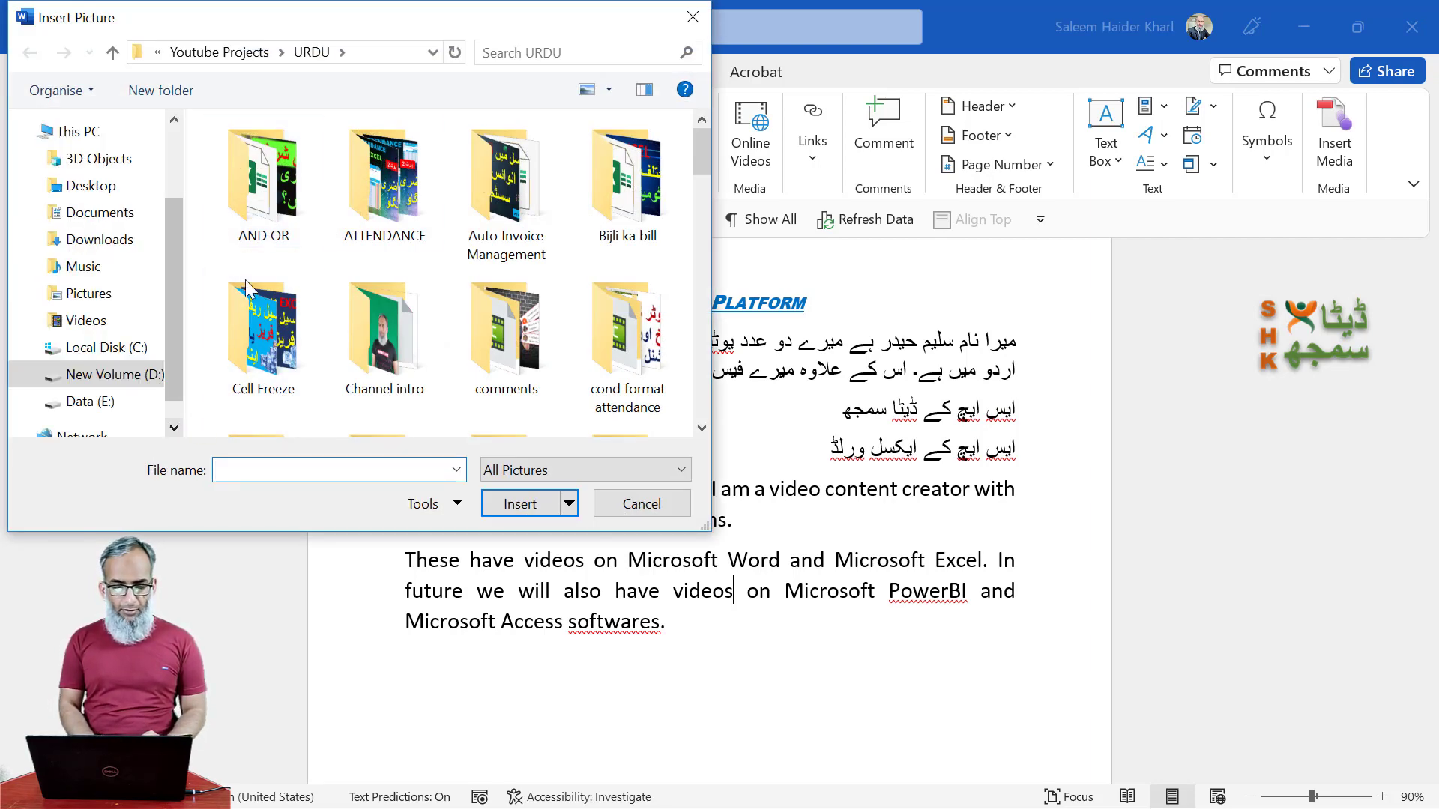
left_click(247, 53)
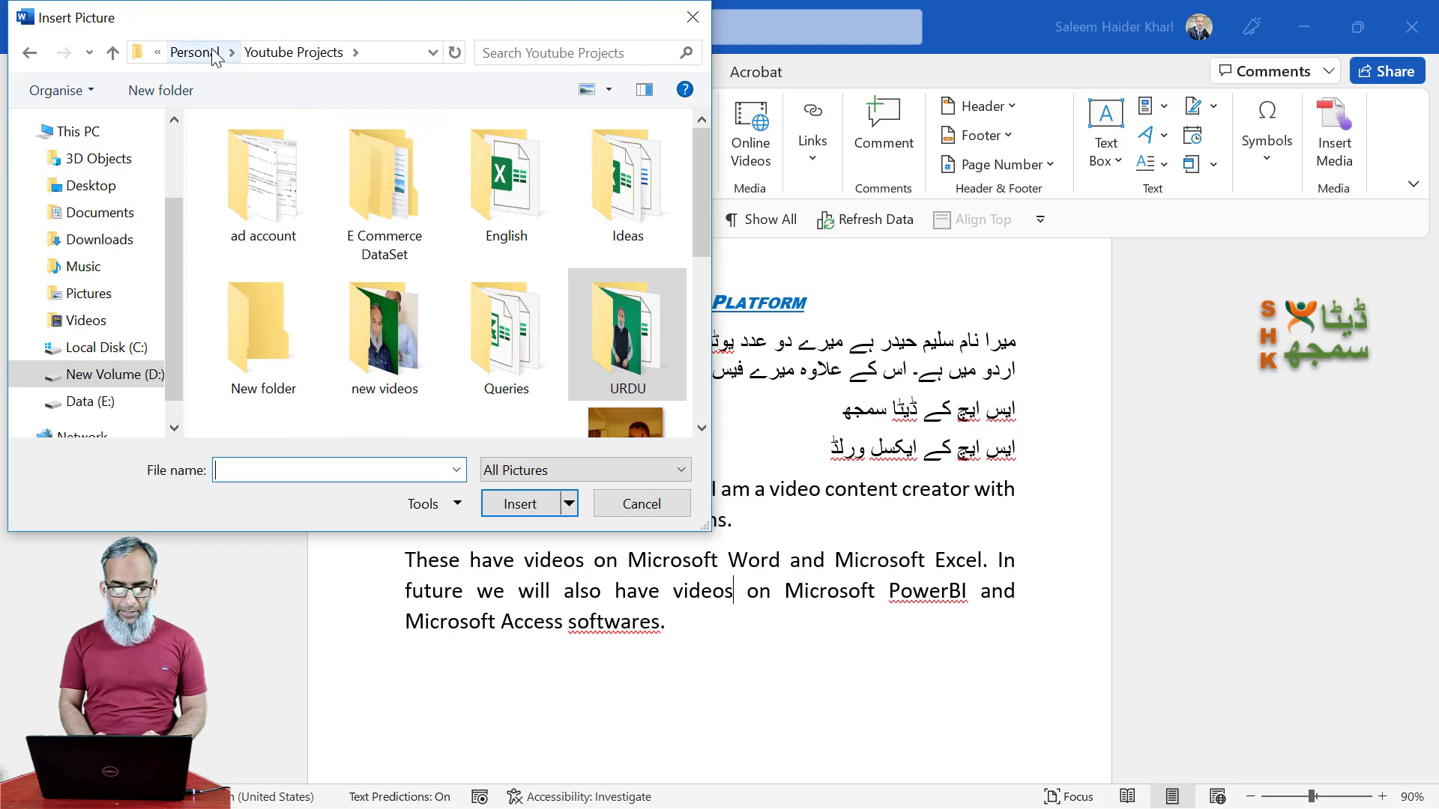
left_click(215, 53)
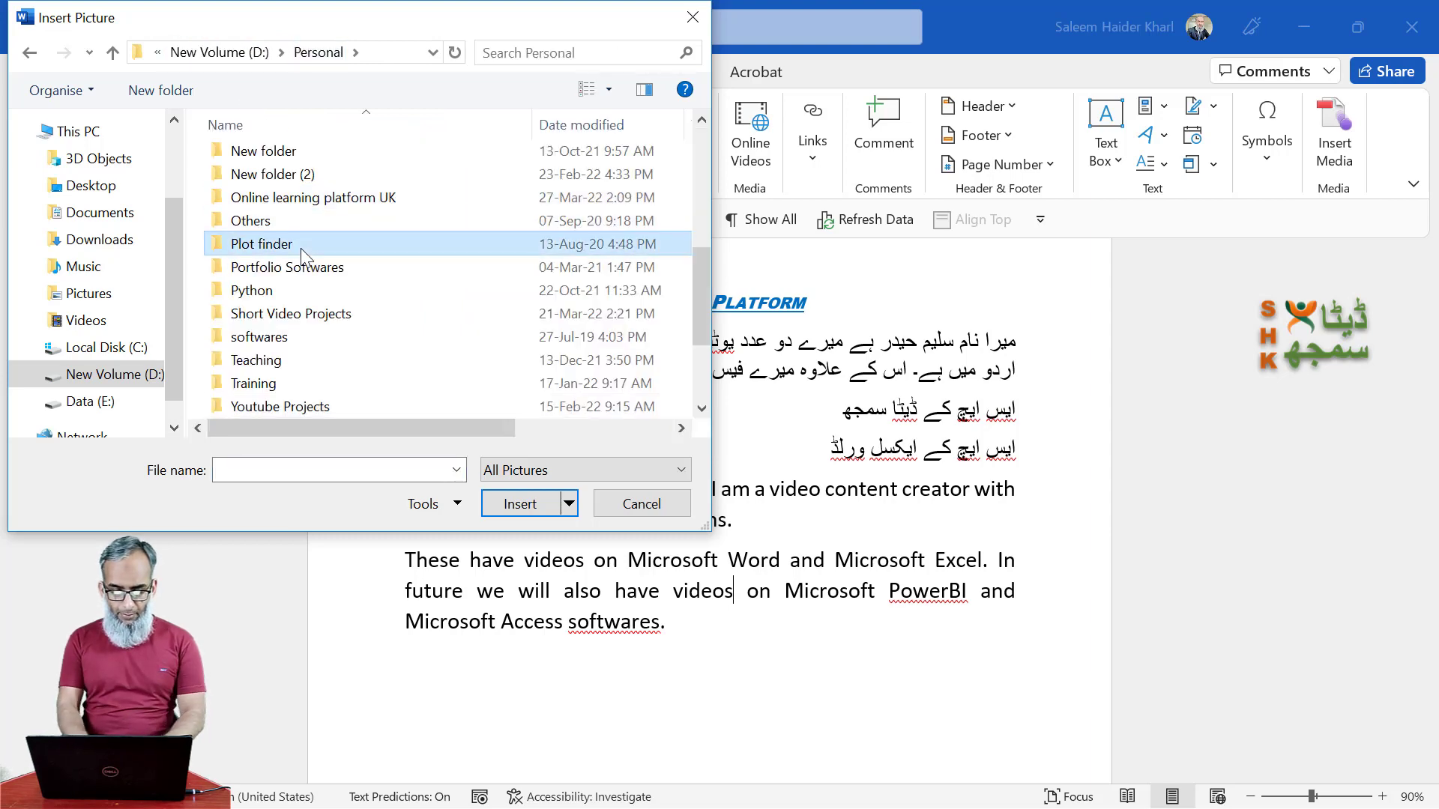
key("b")
key("Return")
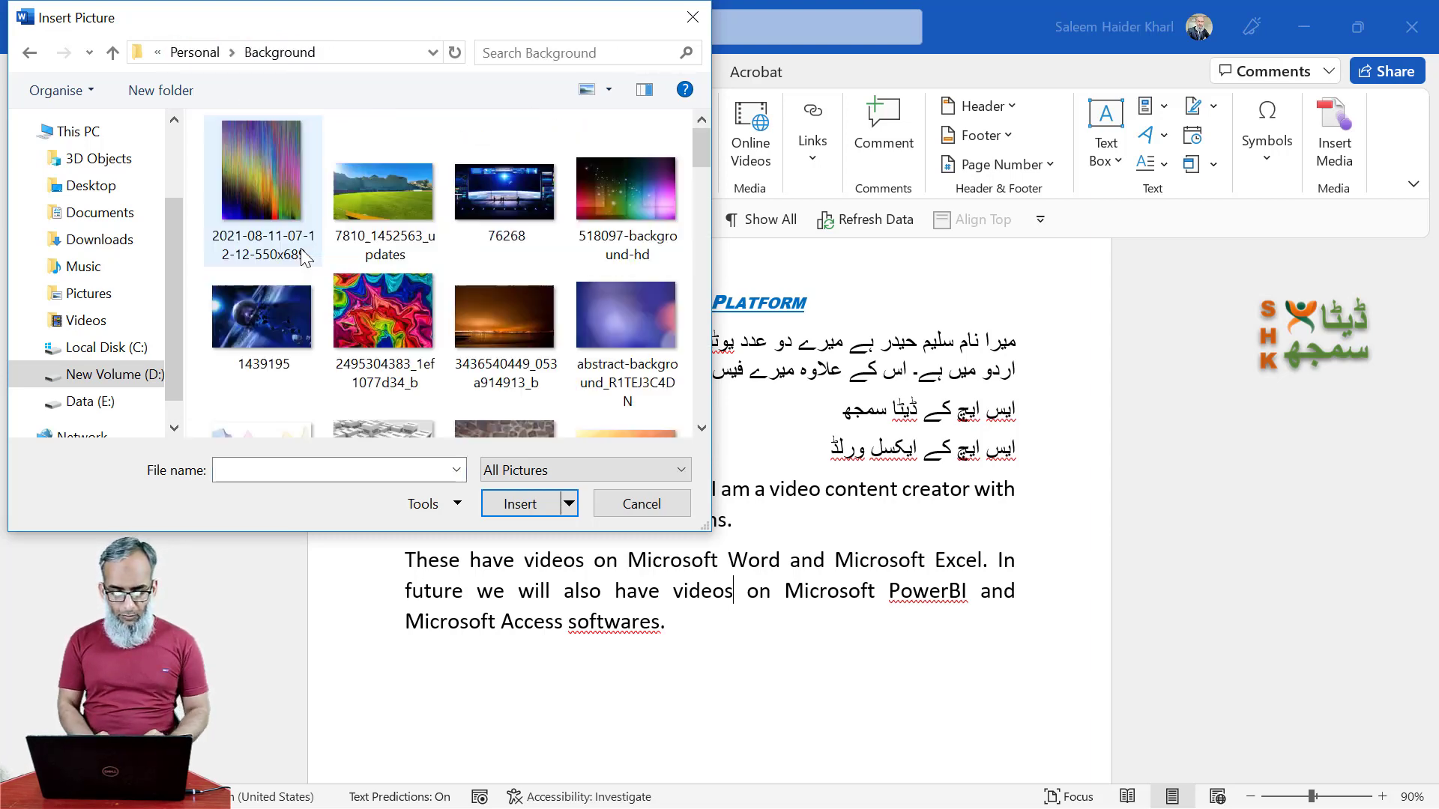
left_click(331, 287)
scroll(331, 287, "down", 10)
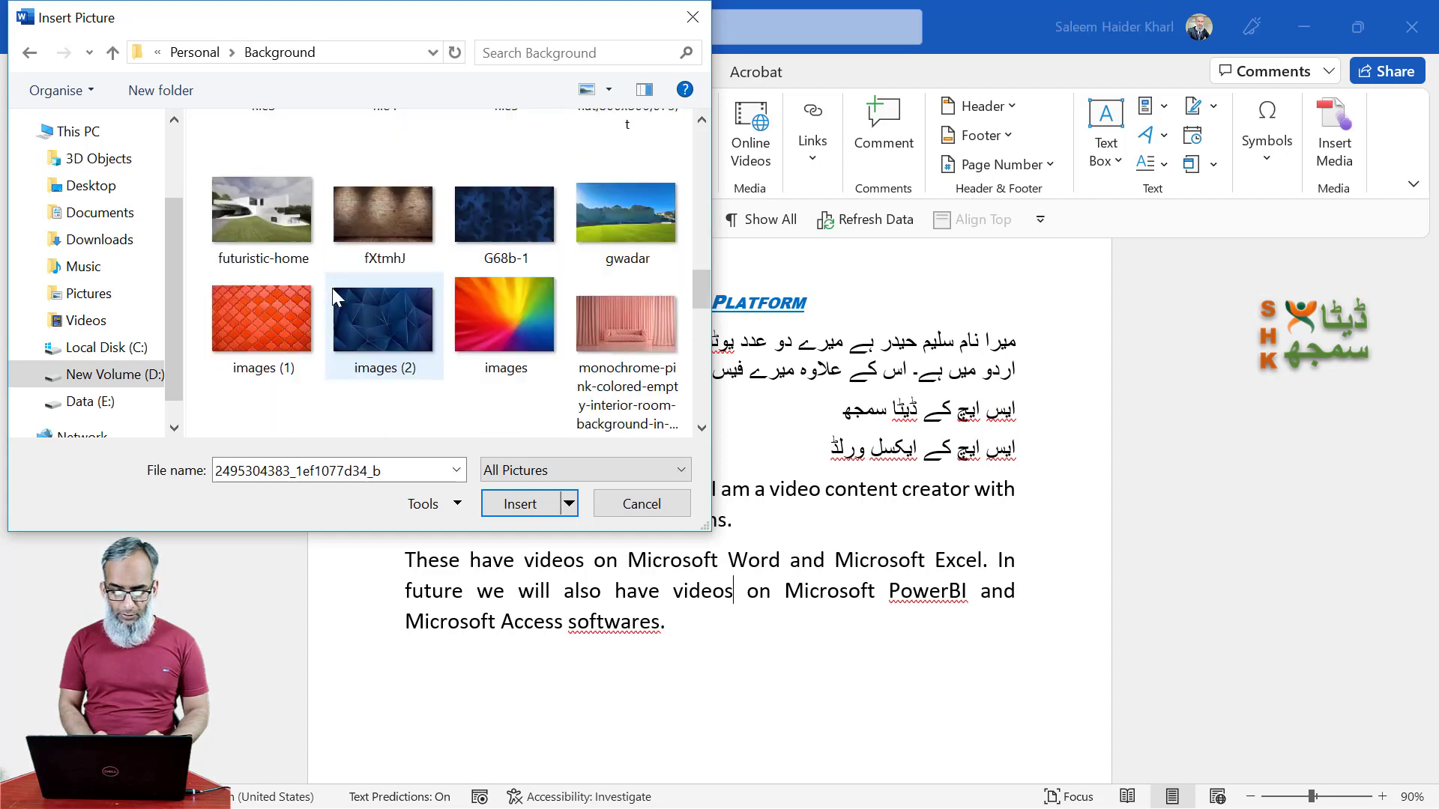
key("Return")
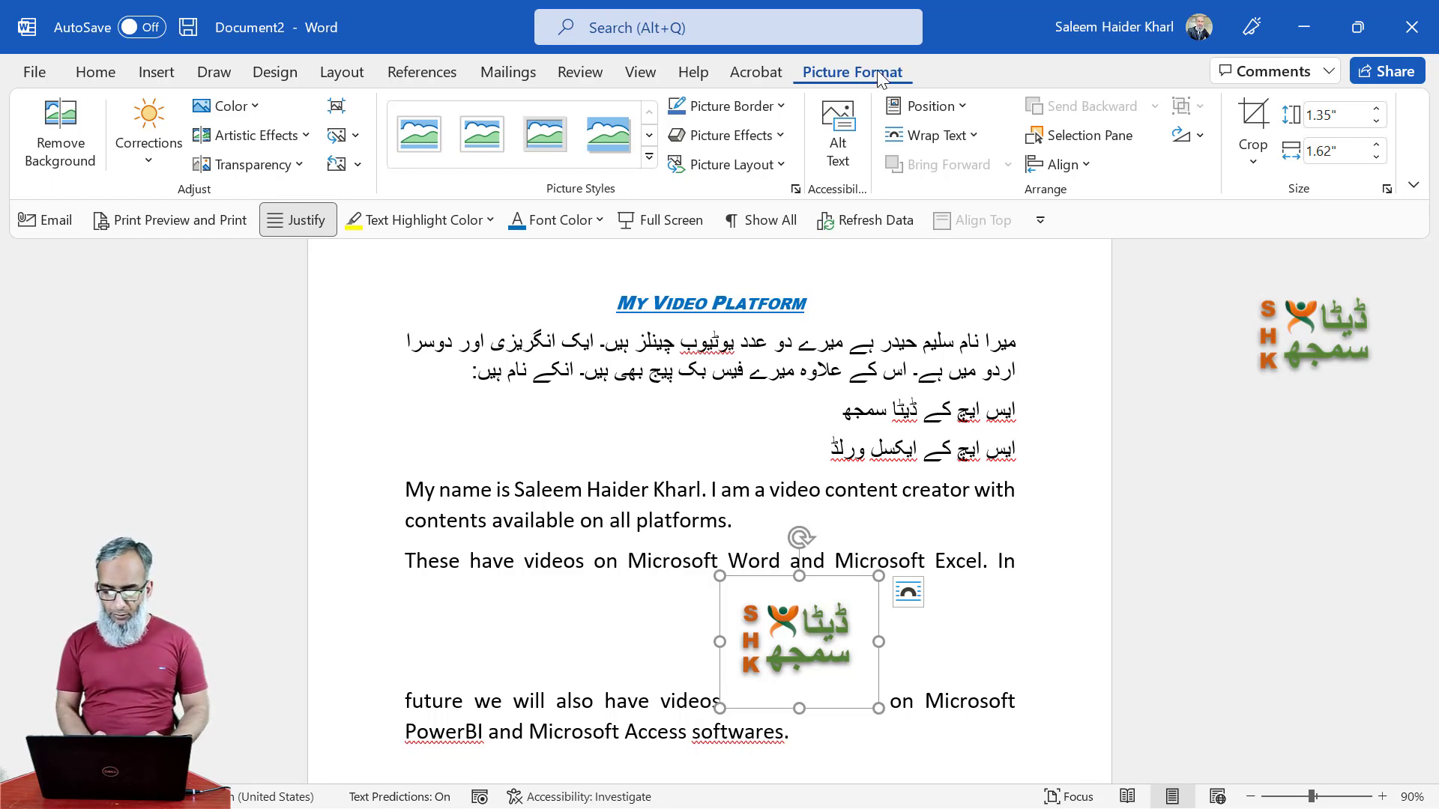
Step: Set the text wrapping of the inserted SHK logo to Tight
left_click_drag(798, 644, 711, 656)
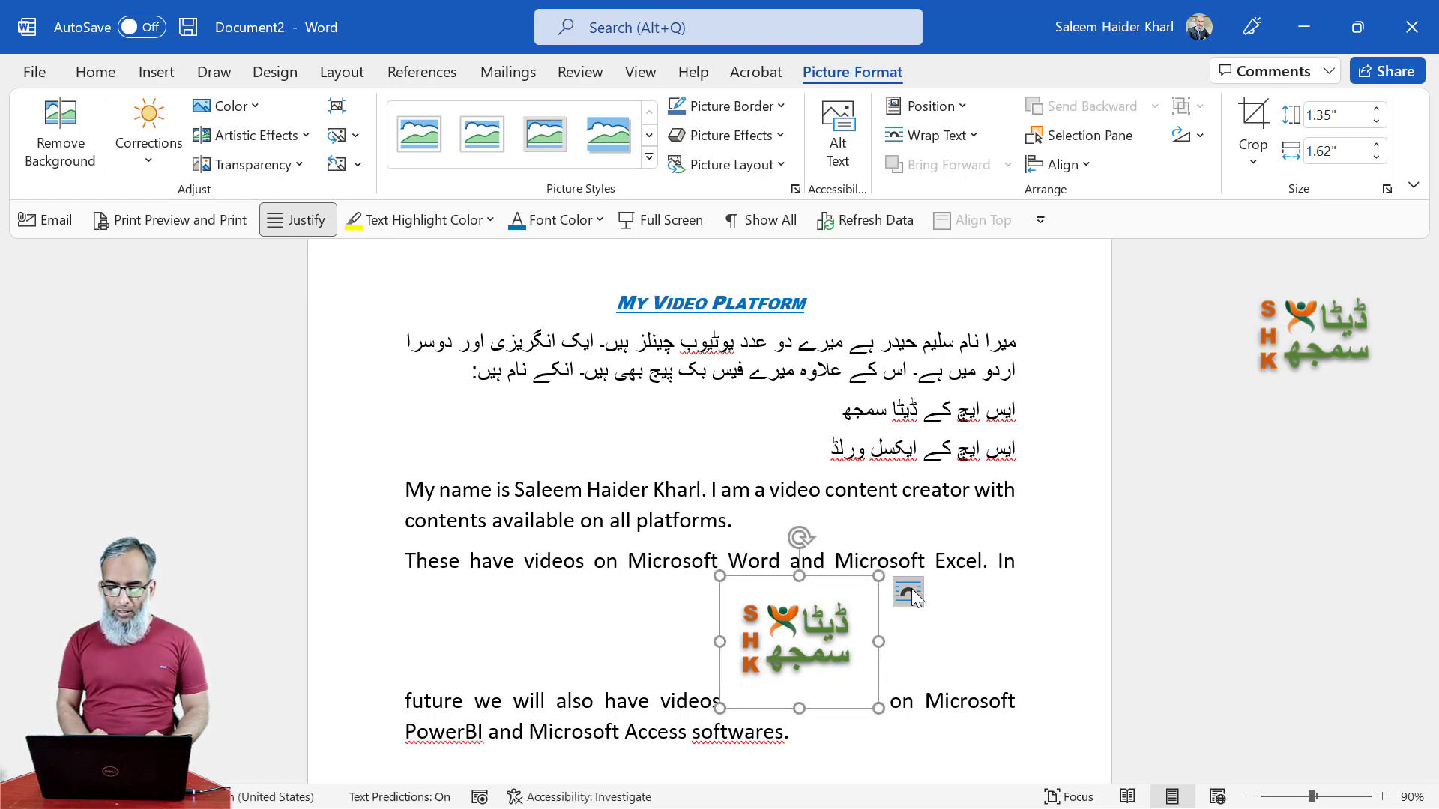
right_click(812, 620)
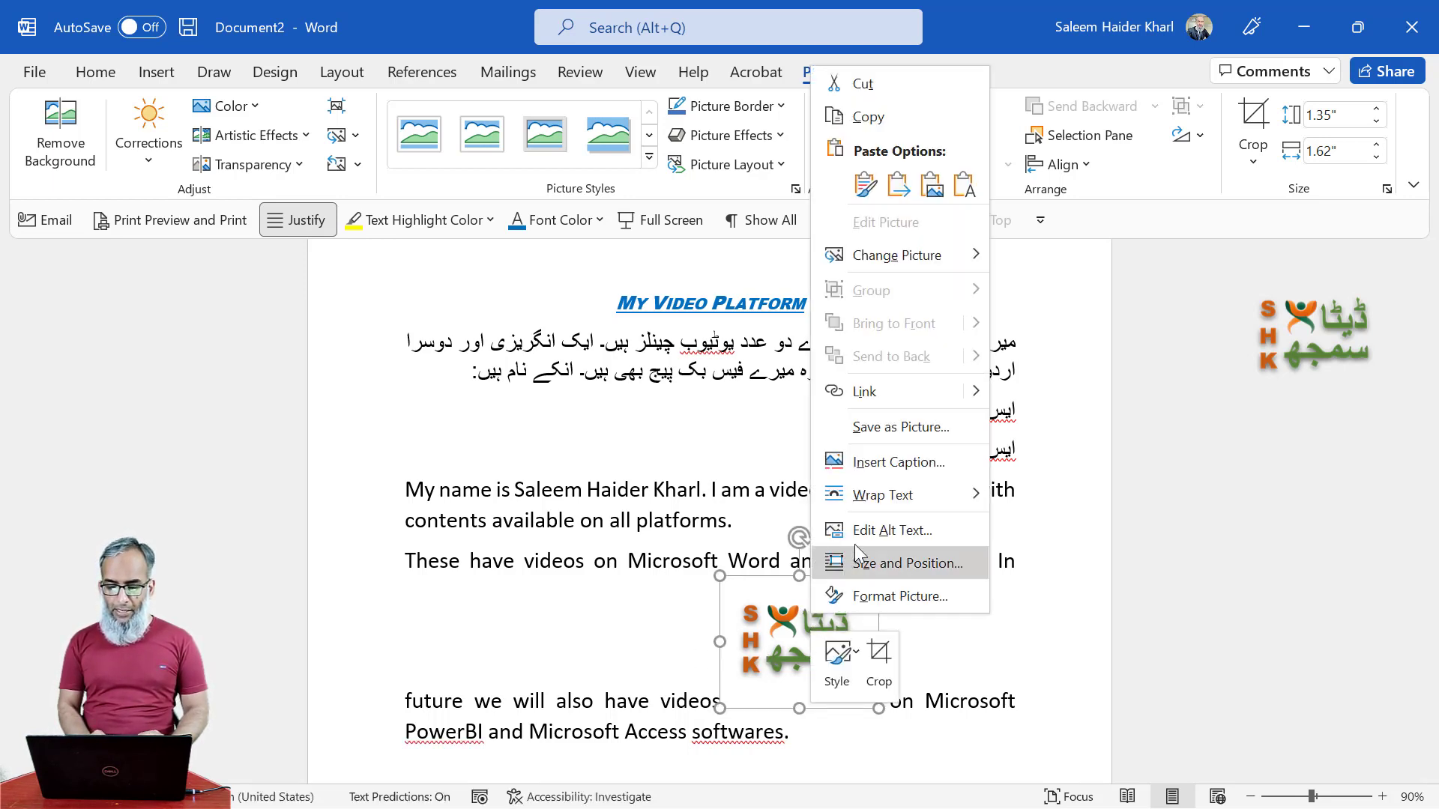
mouse_move(912, 509)
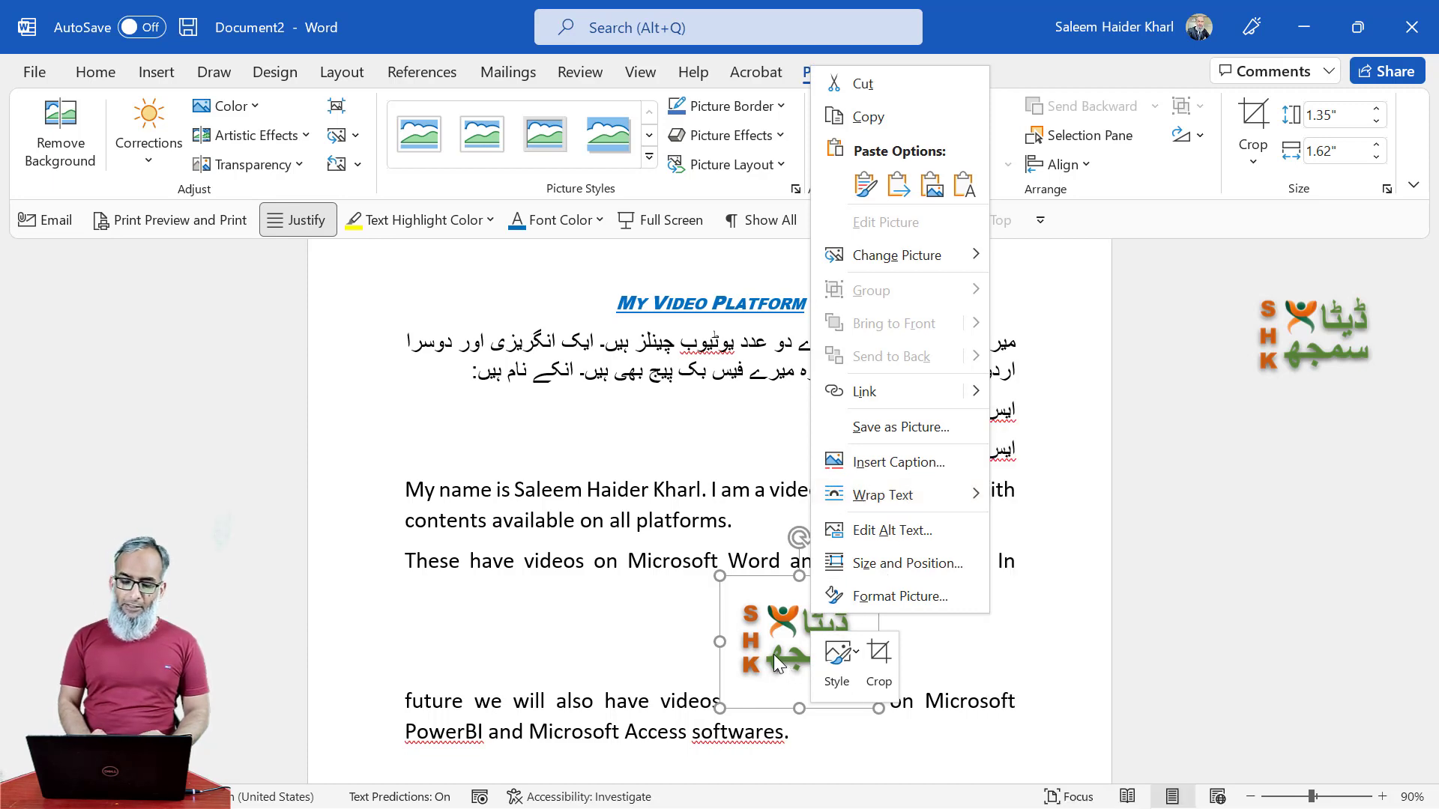
left_click(775, 659)
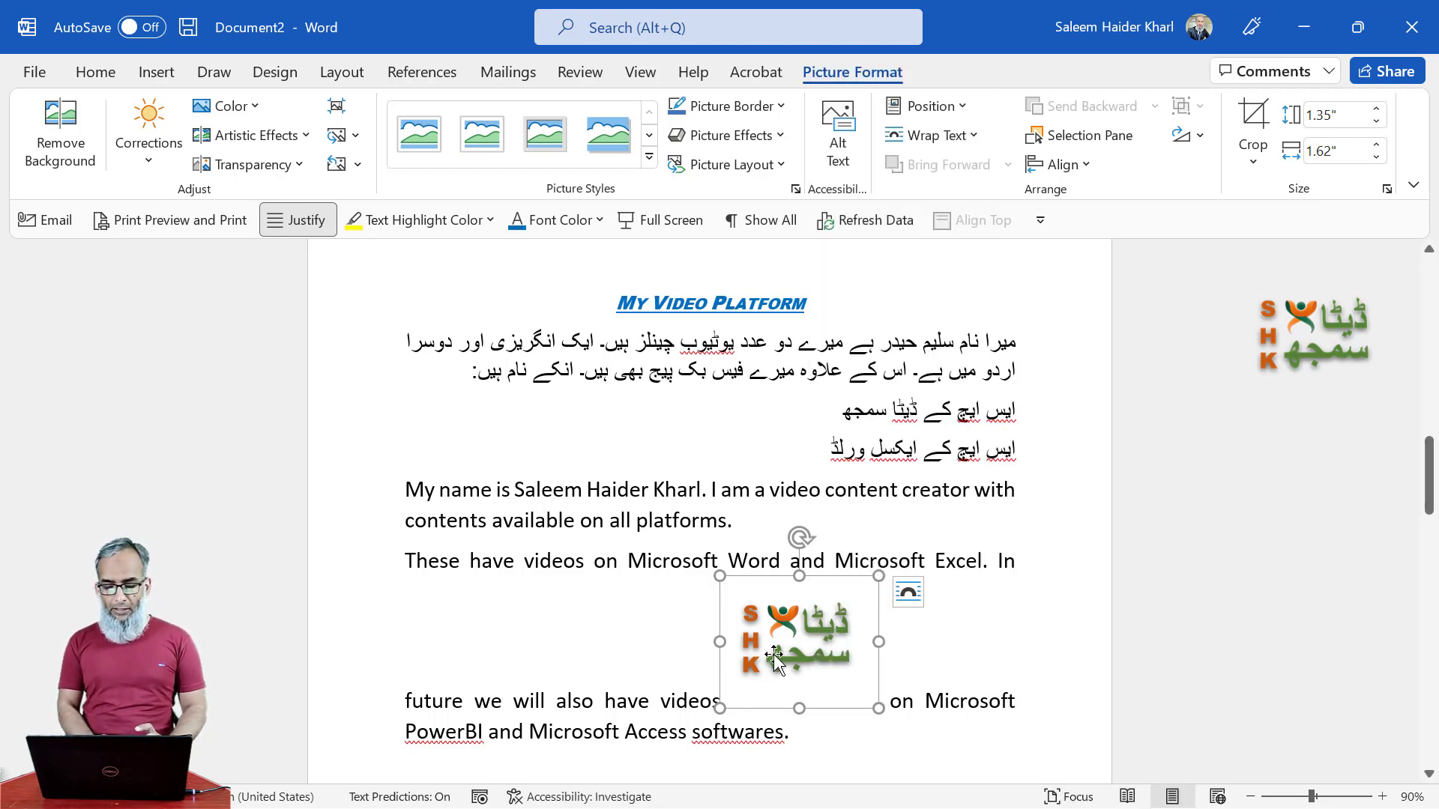
left_click(912, 600)
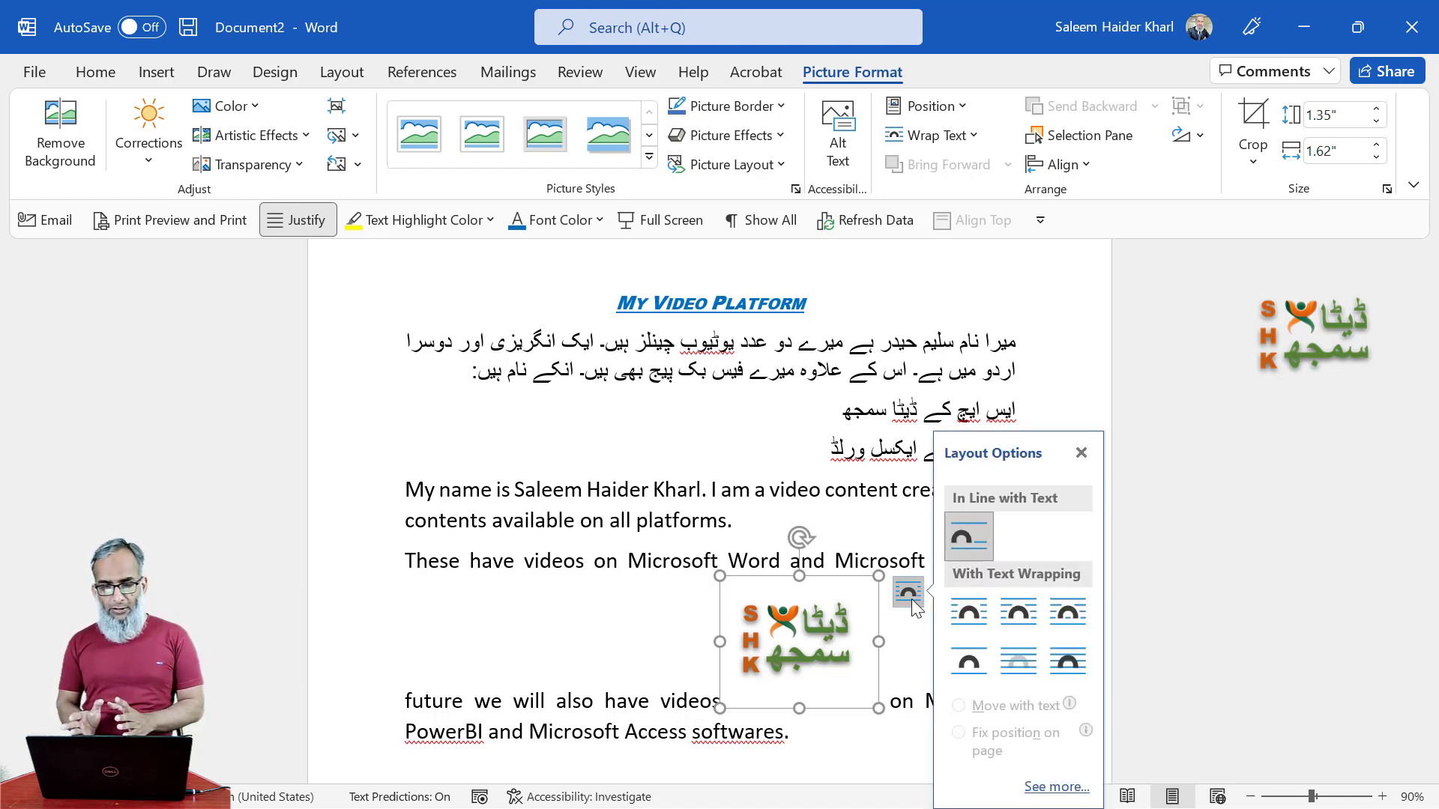
left_click(1018, 623)
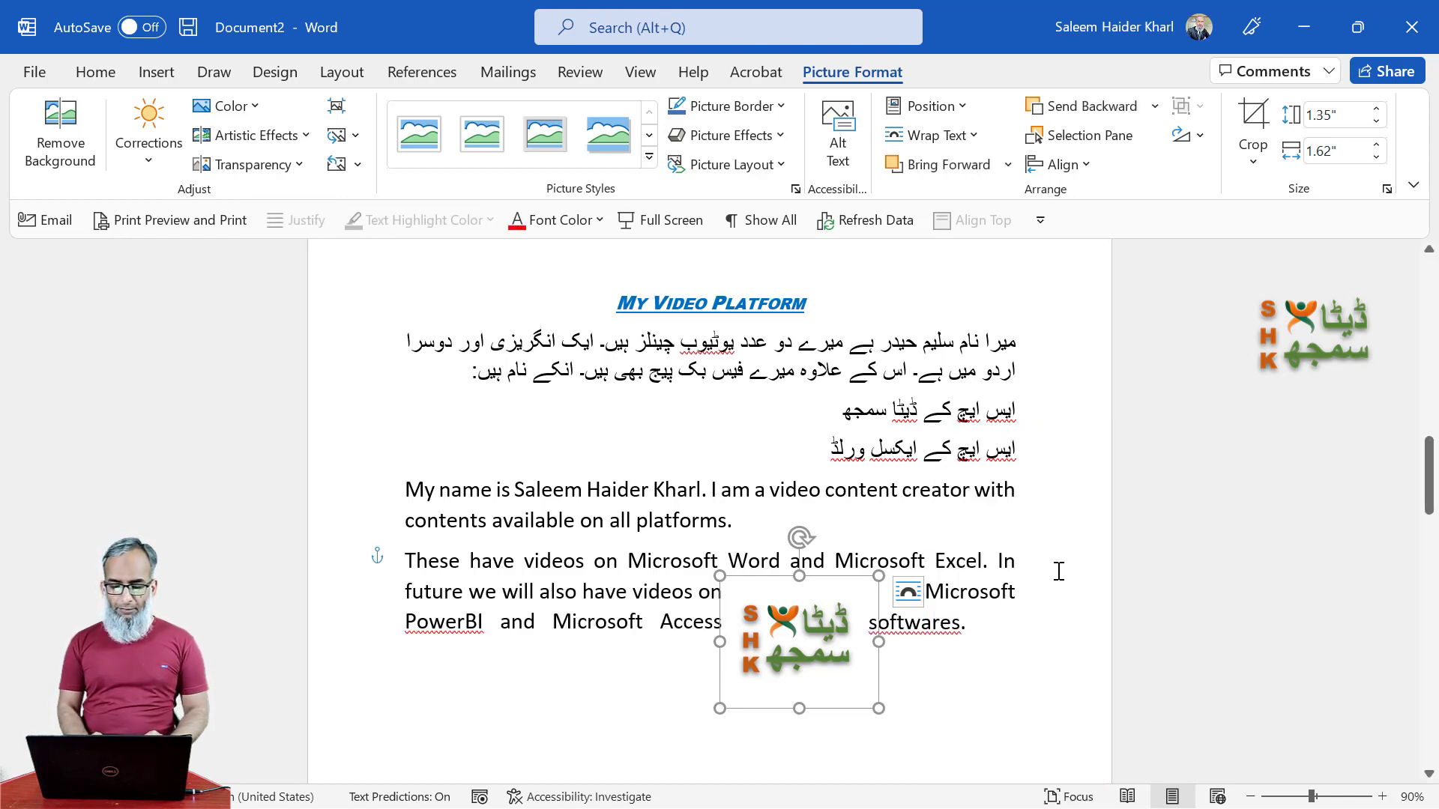
Step: Move the SHK logo to the right edge of the second English paragraph, with the text flowing on its left, and deselect it
left_click_drag(787, 667, 935, 597)
left_click(721, 713)
left_click(644, 729)
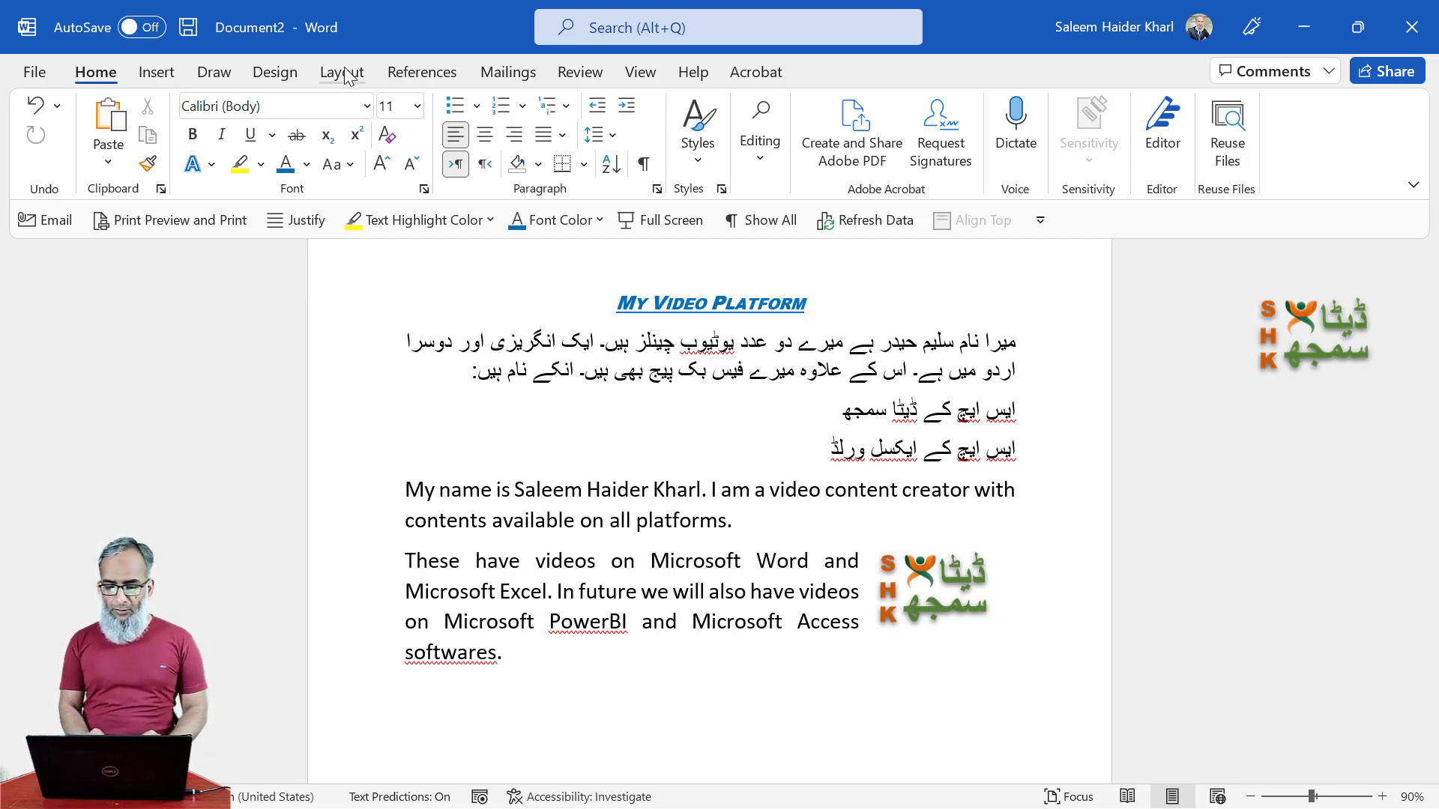
Step: Show the ruler and examine the indent and margin markers of the horizontal and vertical rulers on page 2
scroll(941, 442, "up", 3)
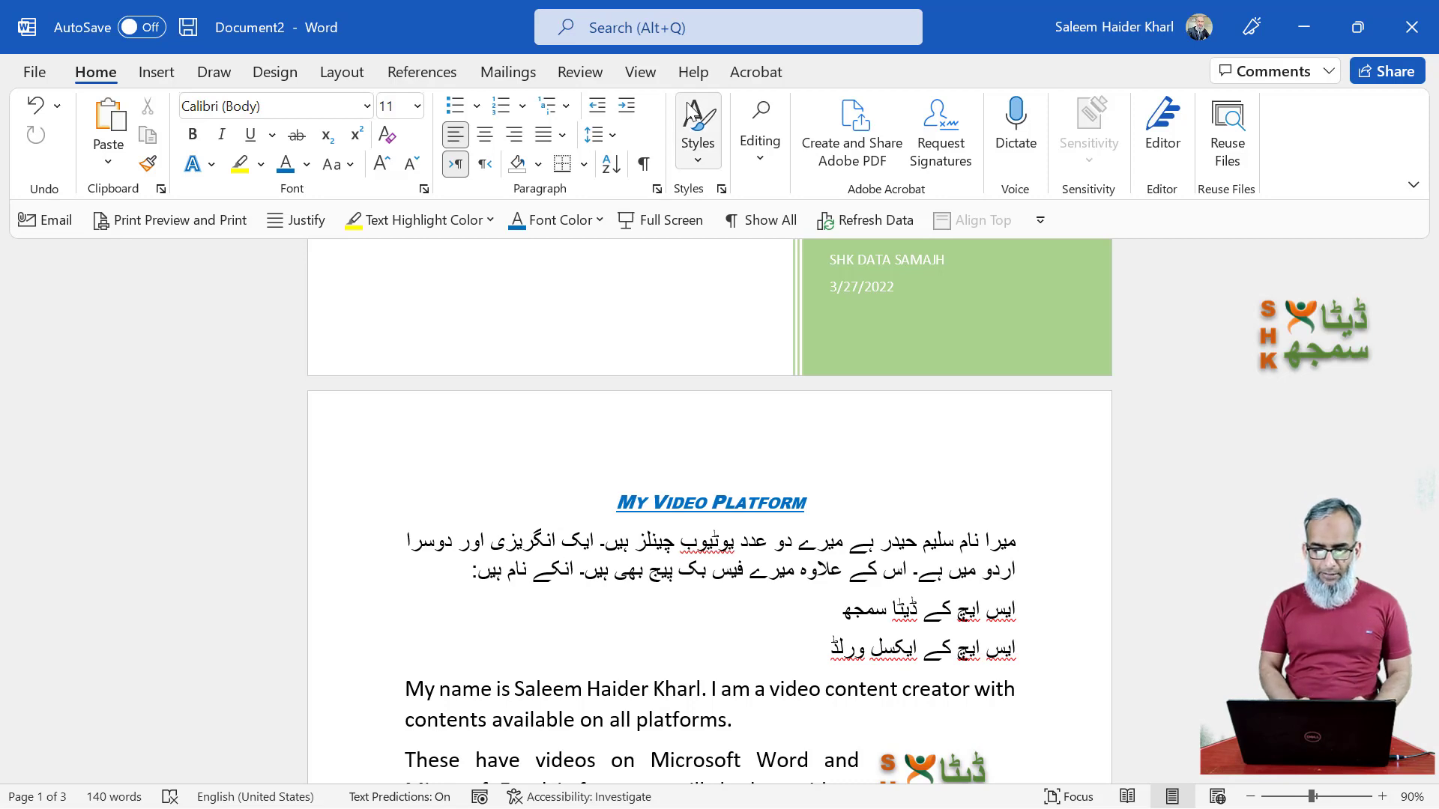
left_click(641, 72)
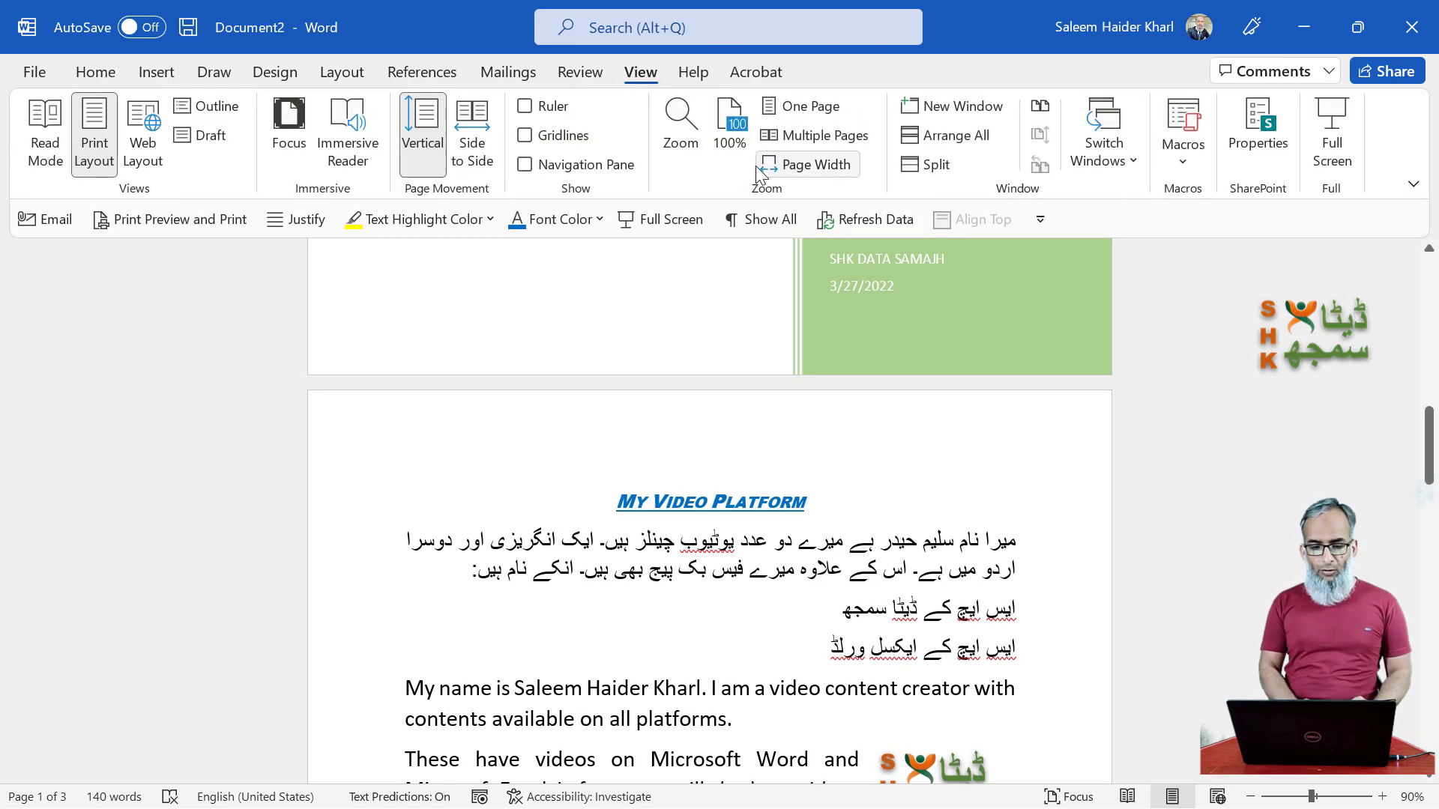
left_click(527, 108)
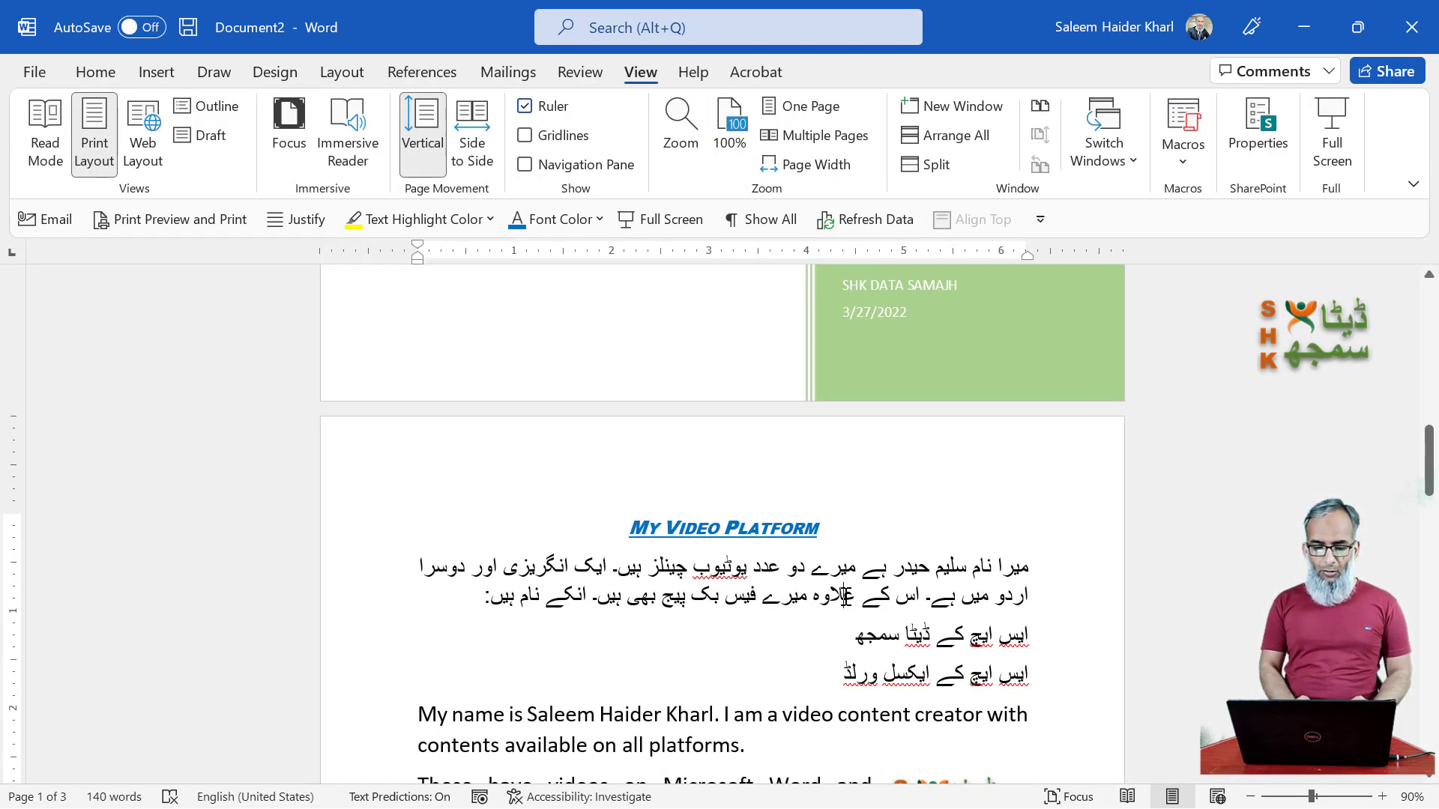
left_click(549, 575)
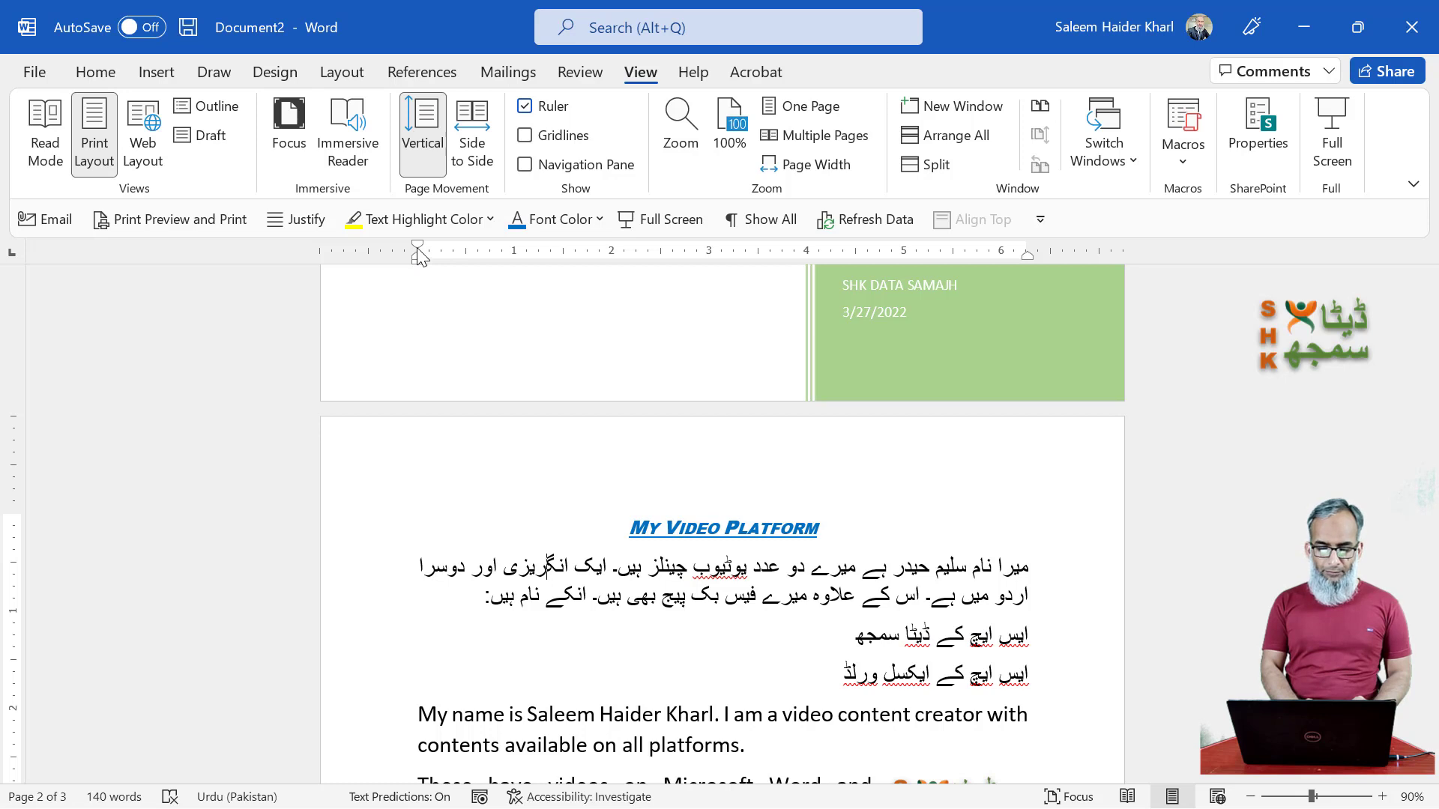
left_click_drag(417, 252, 417, 249)
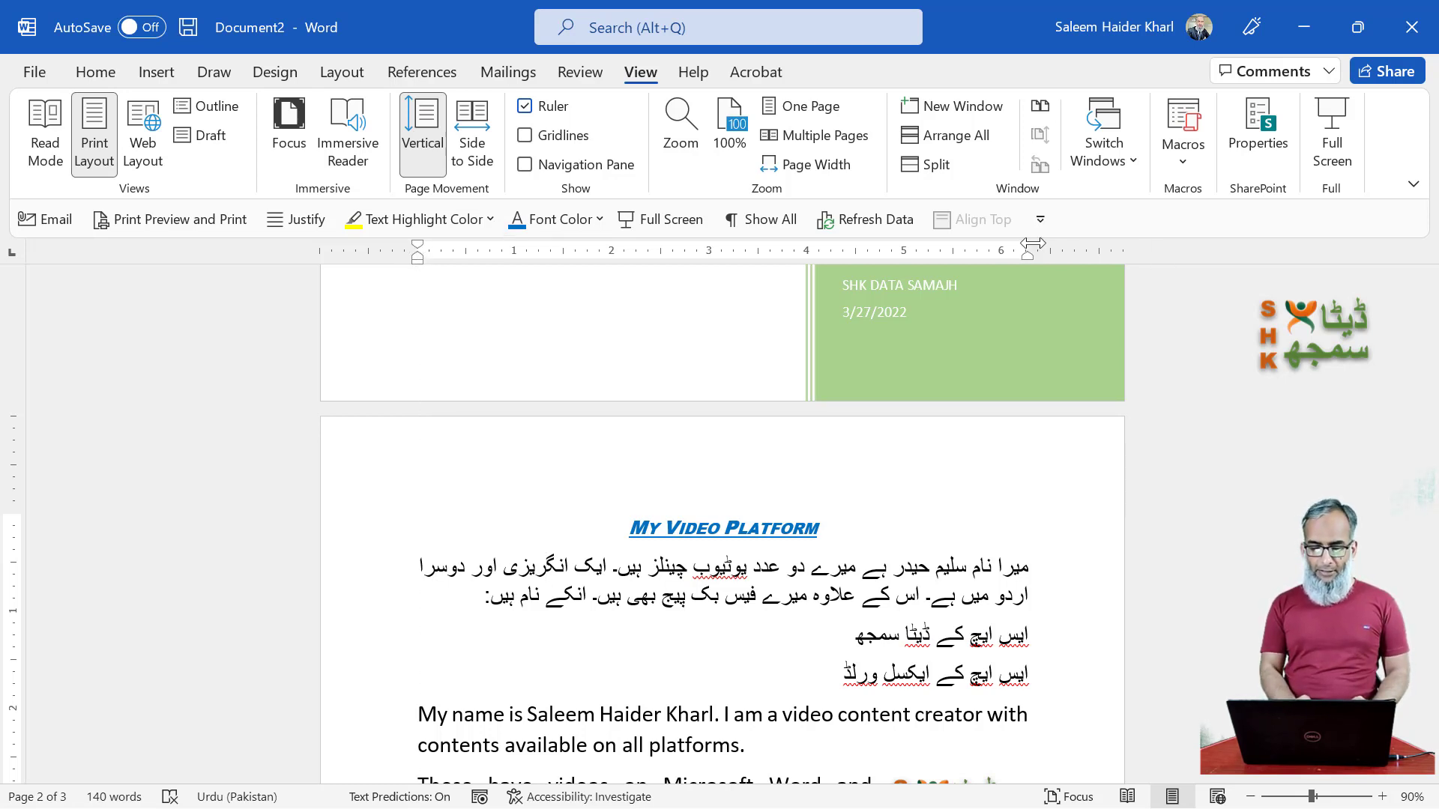
scroll(36, 590, "down", 3)
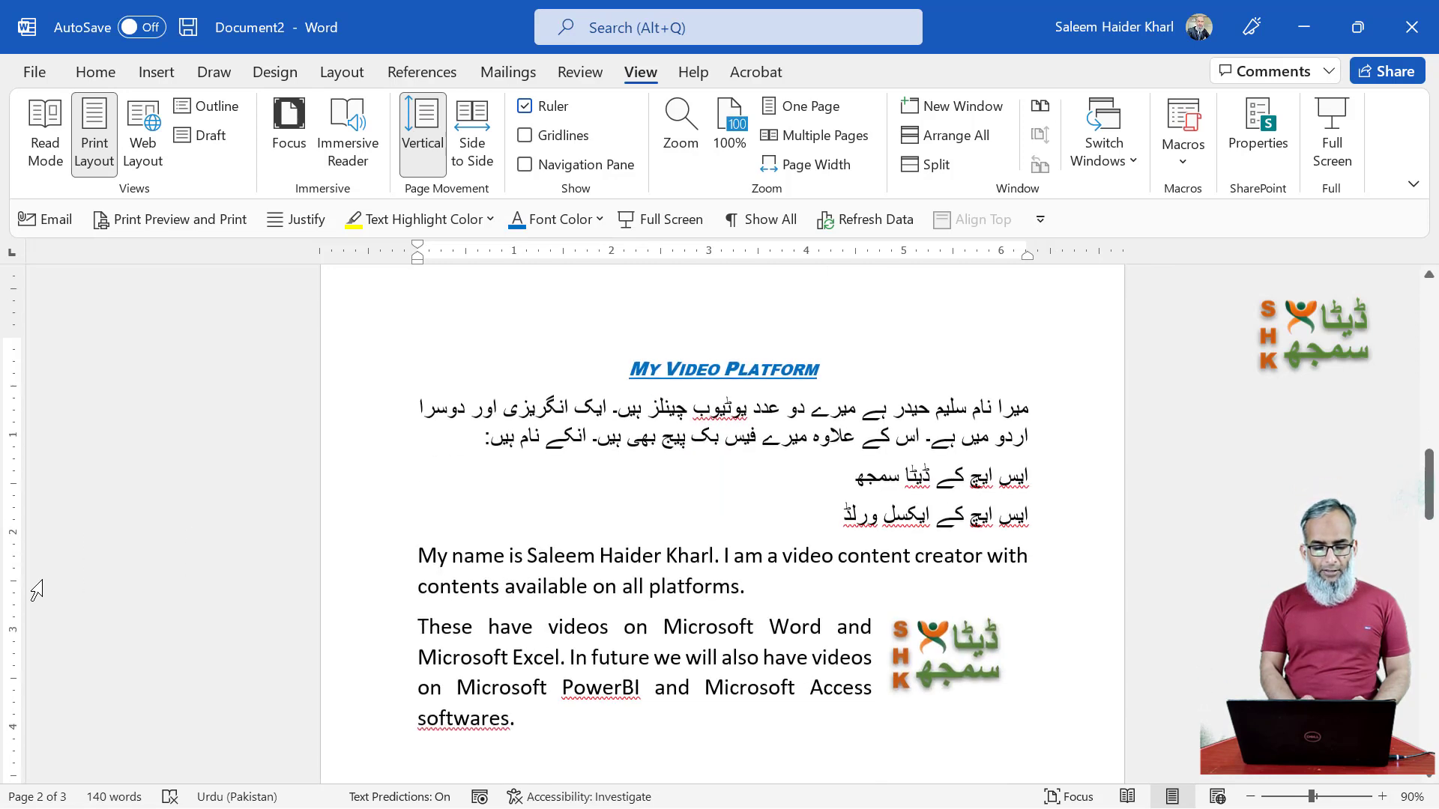
scroll(36, 589, "down", 1)
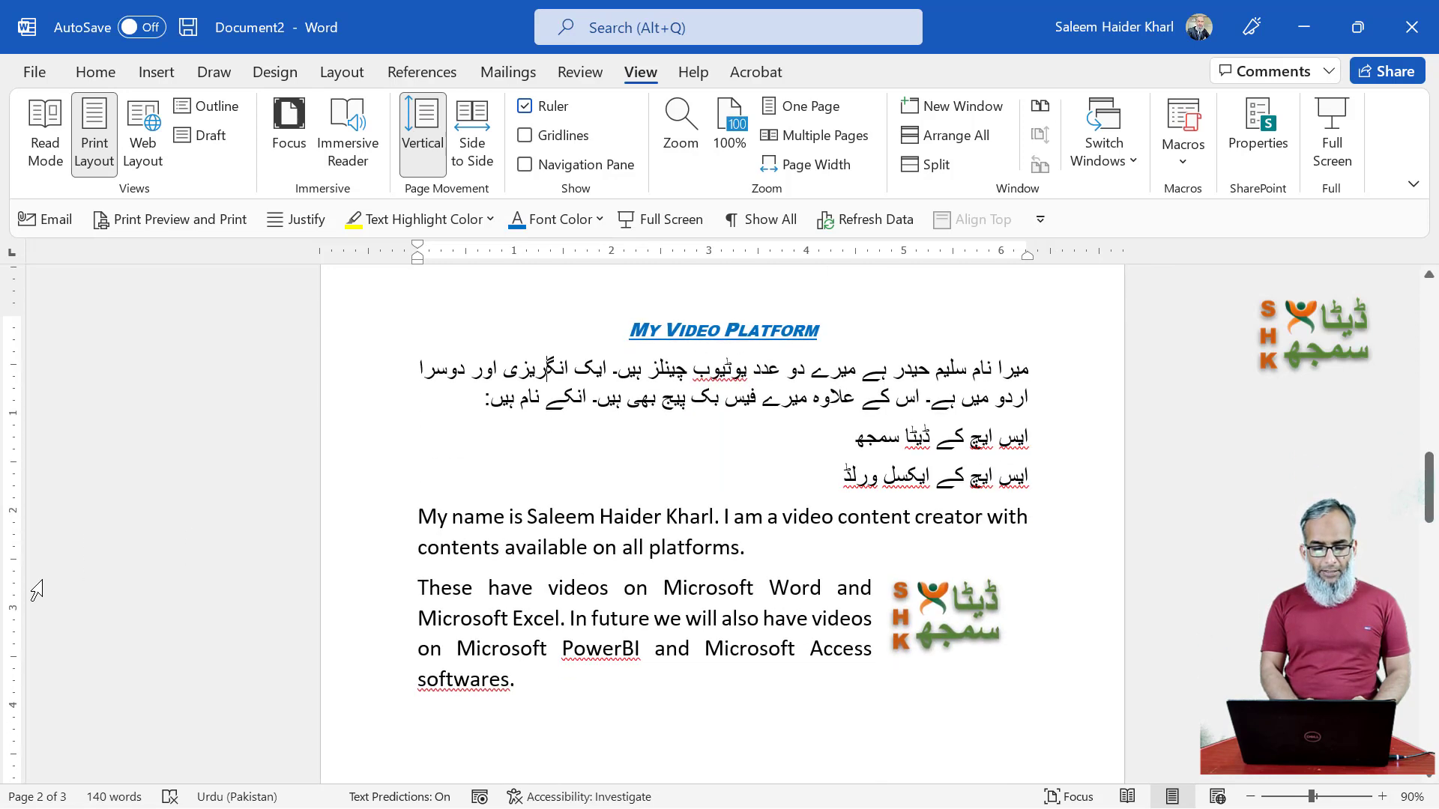
left_click(11, 316)
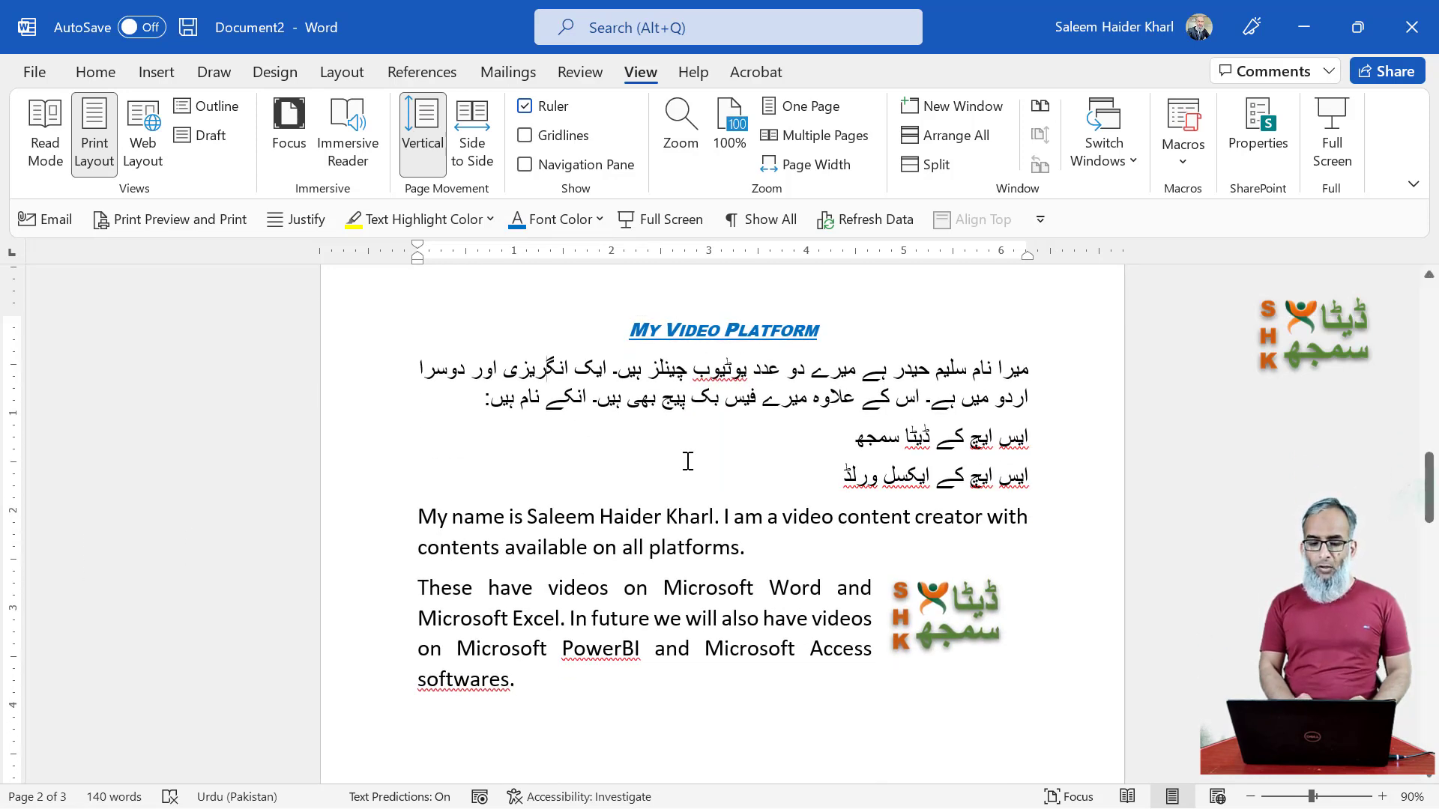
scroll(688, 460, "up", 2)
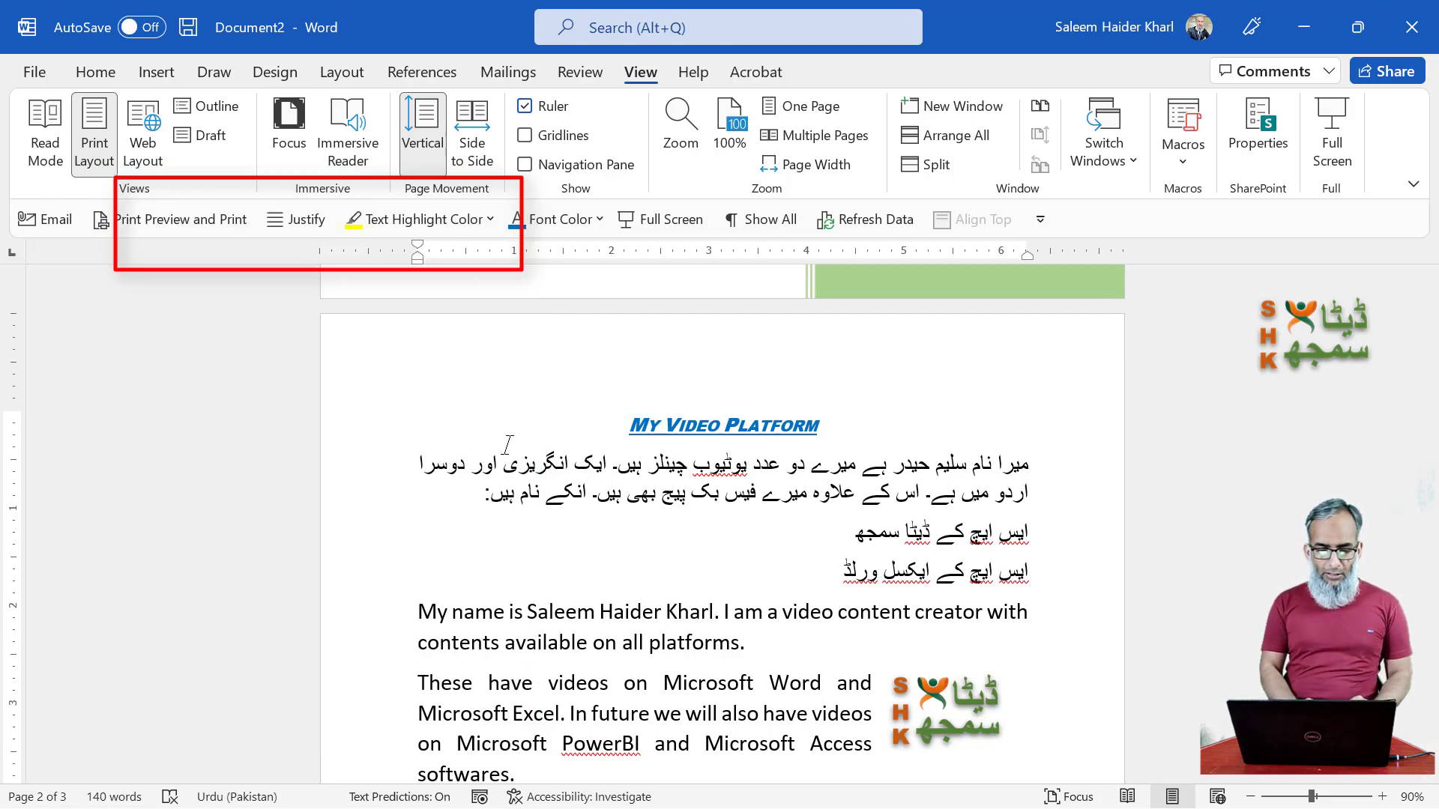
Step: Try two blank lines above the title "My Video Platform" and remove them again
left_click(629, 425)
key("Return")
key("Return")
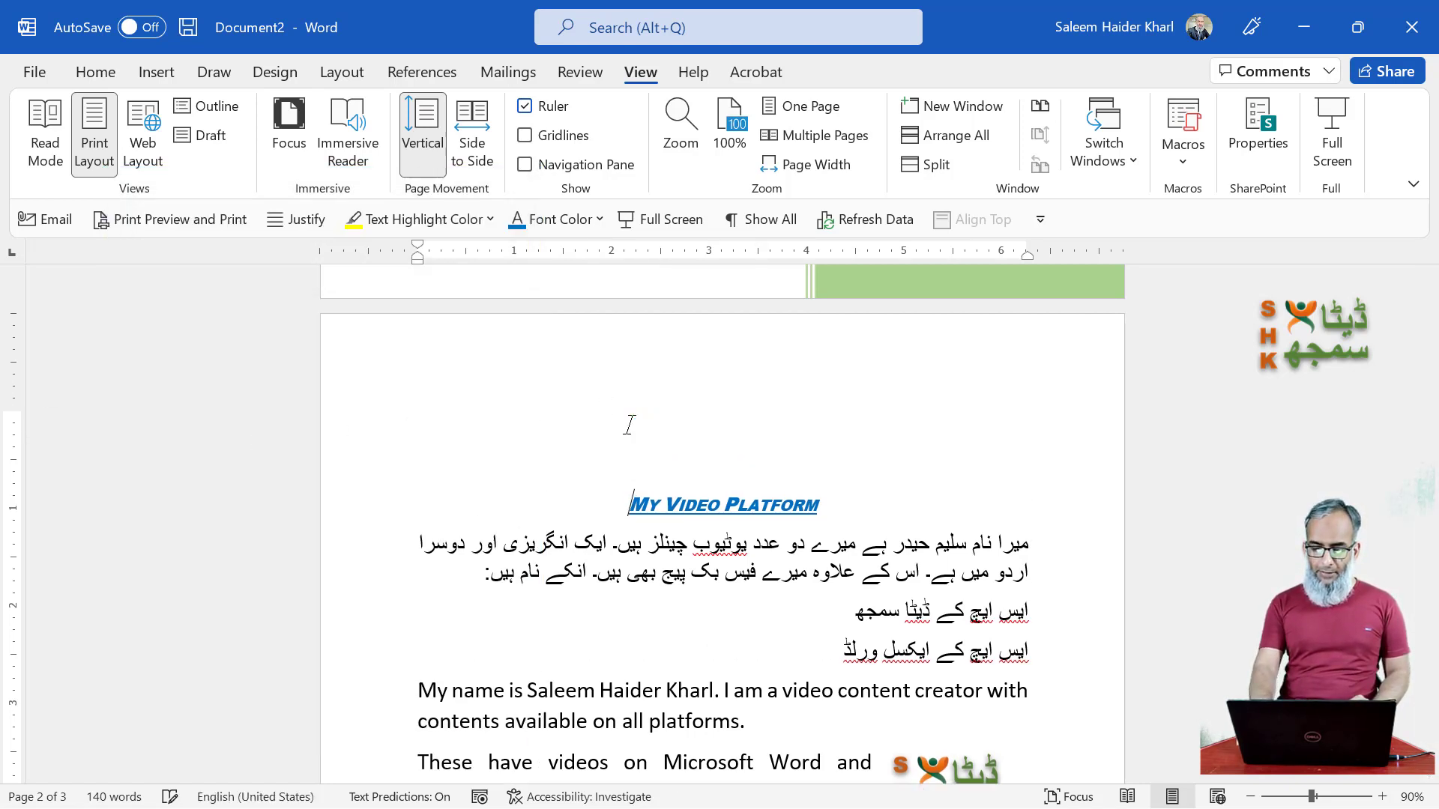
key("BackSpace")
key("BackSpace")
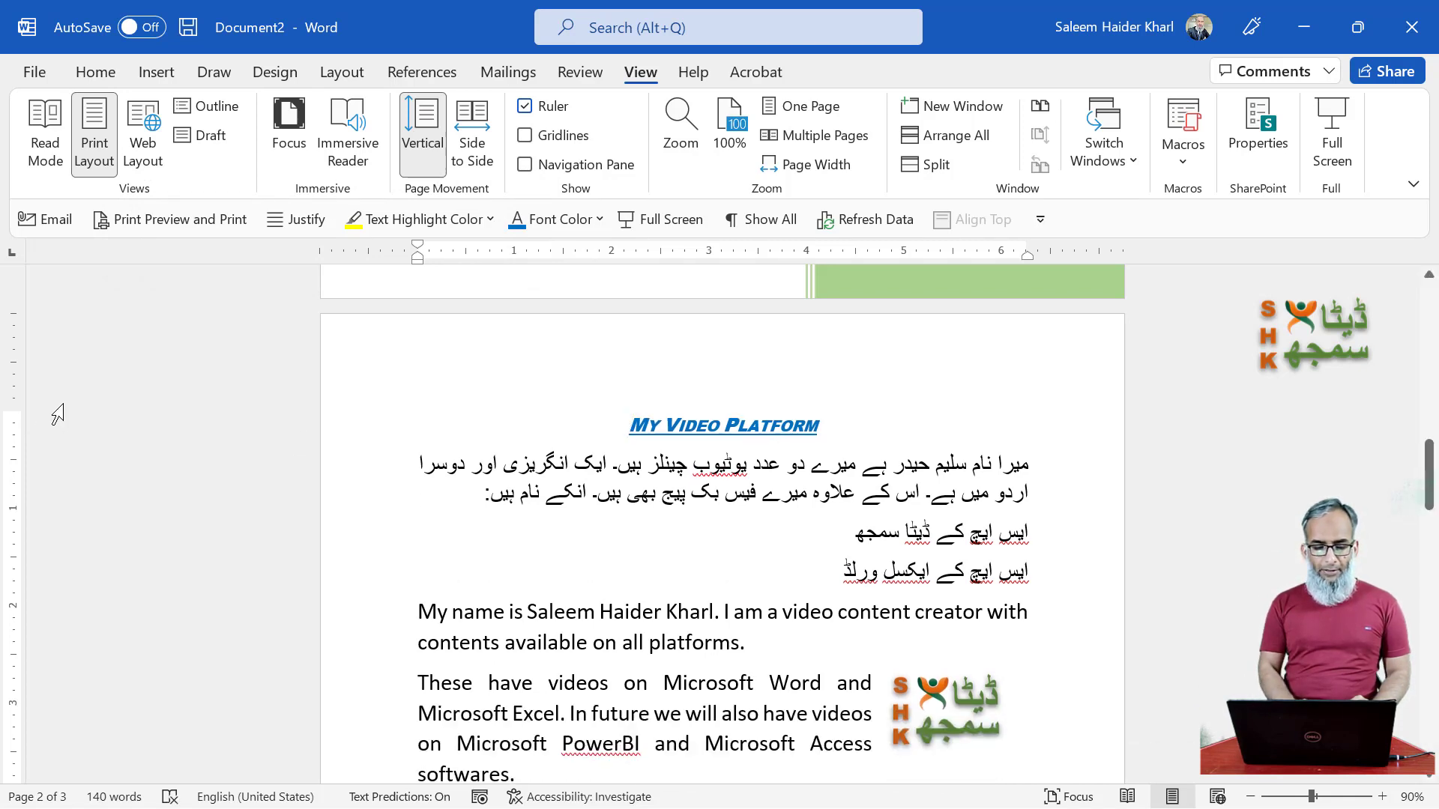
Step: Increase the top margin to about 1.75 inches with the vertical ruler, and raise the bottom margin boundary slightly
left_click_drag(6, 413, 24, 487)
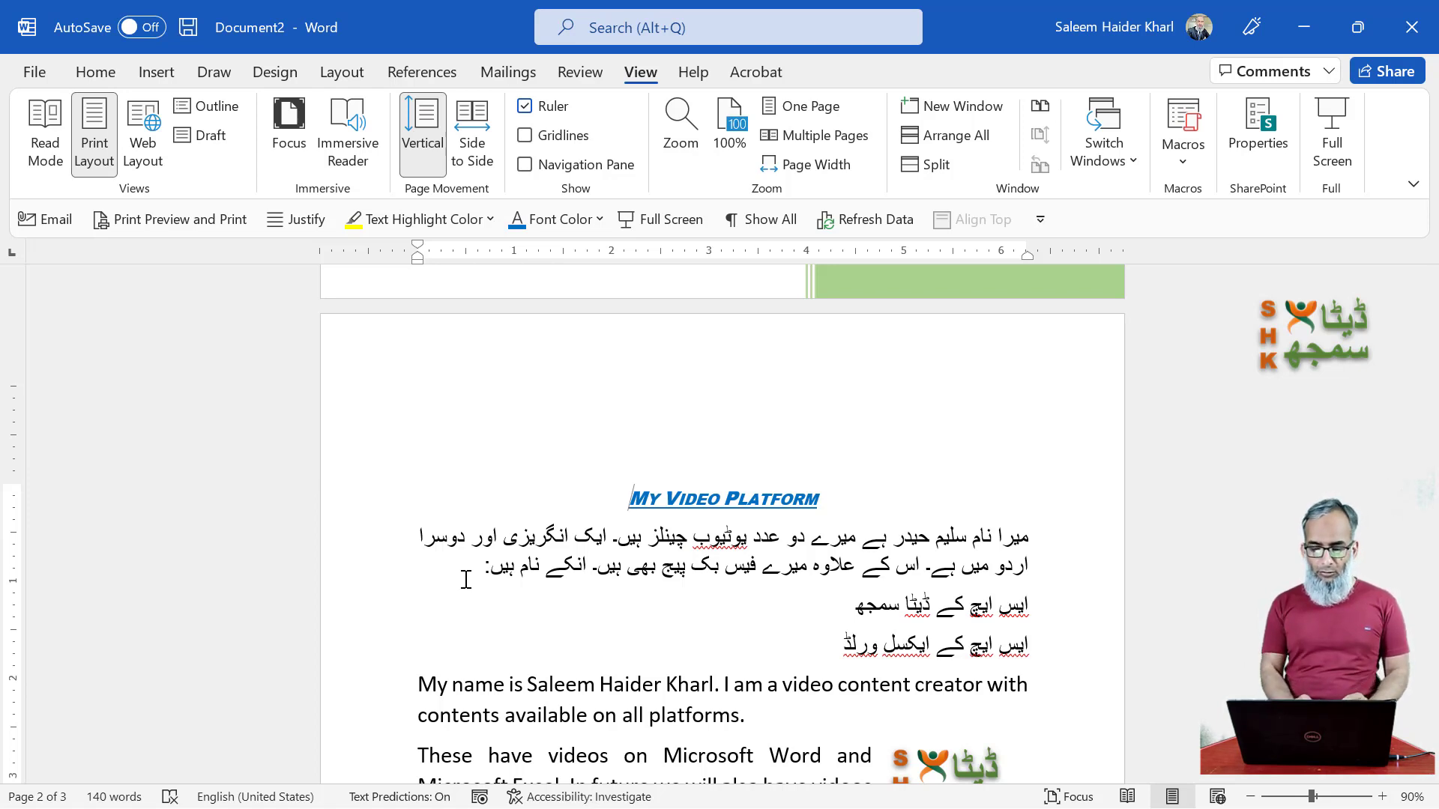
scroll(465, 580, "down", 5)
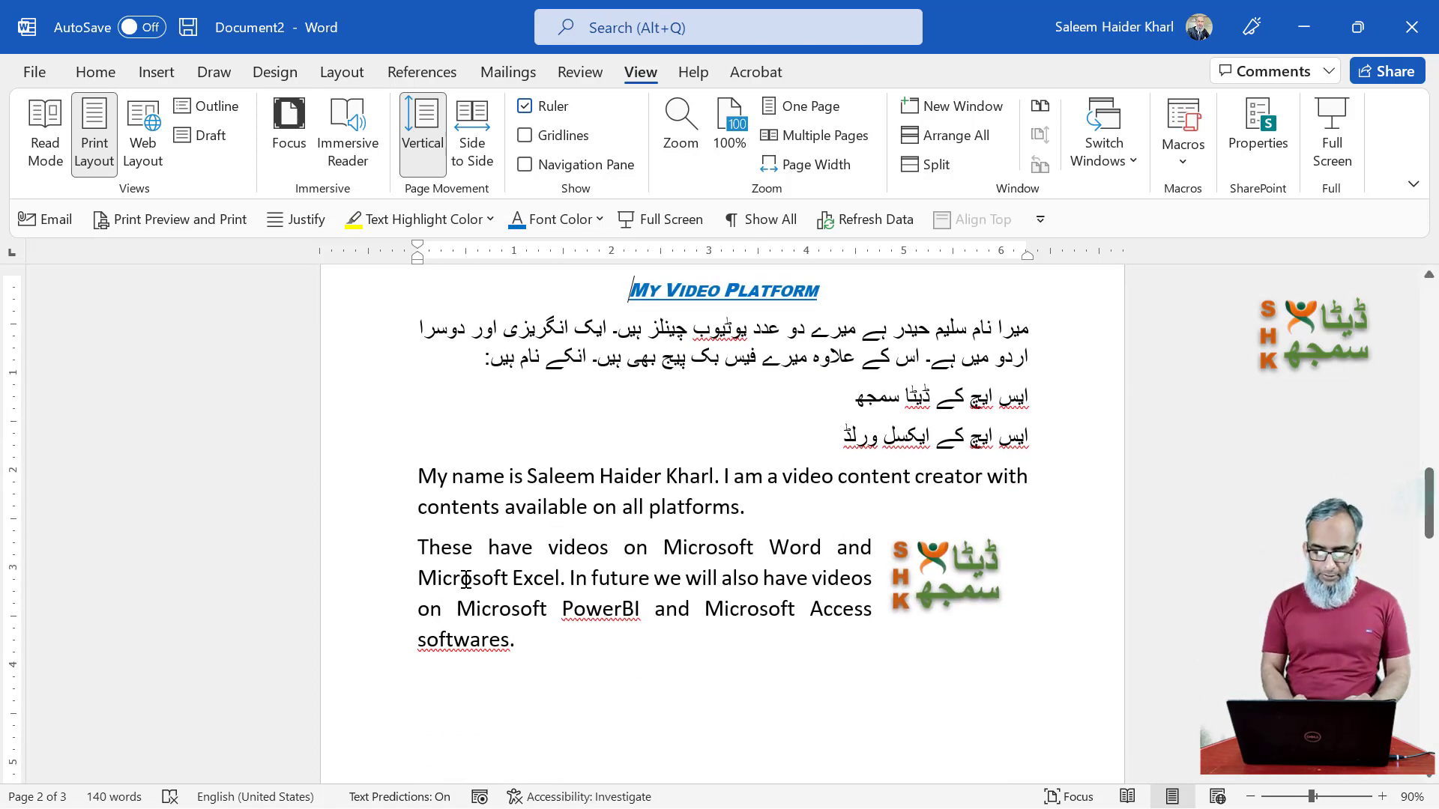
scroll(465, 580, "down", 5)
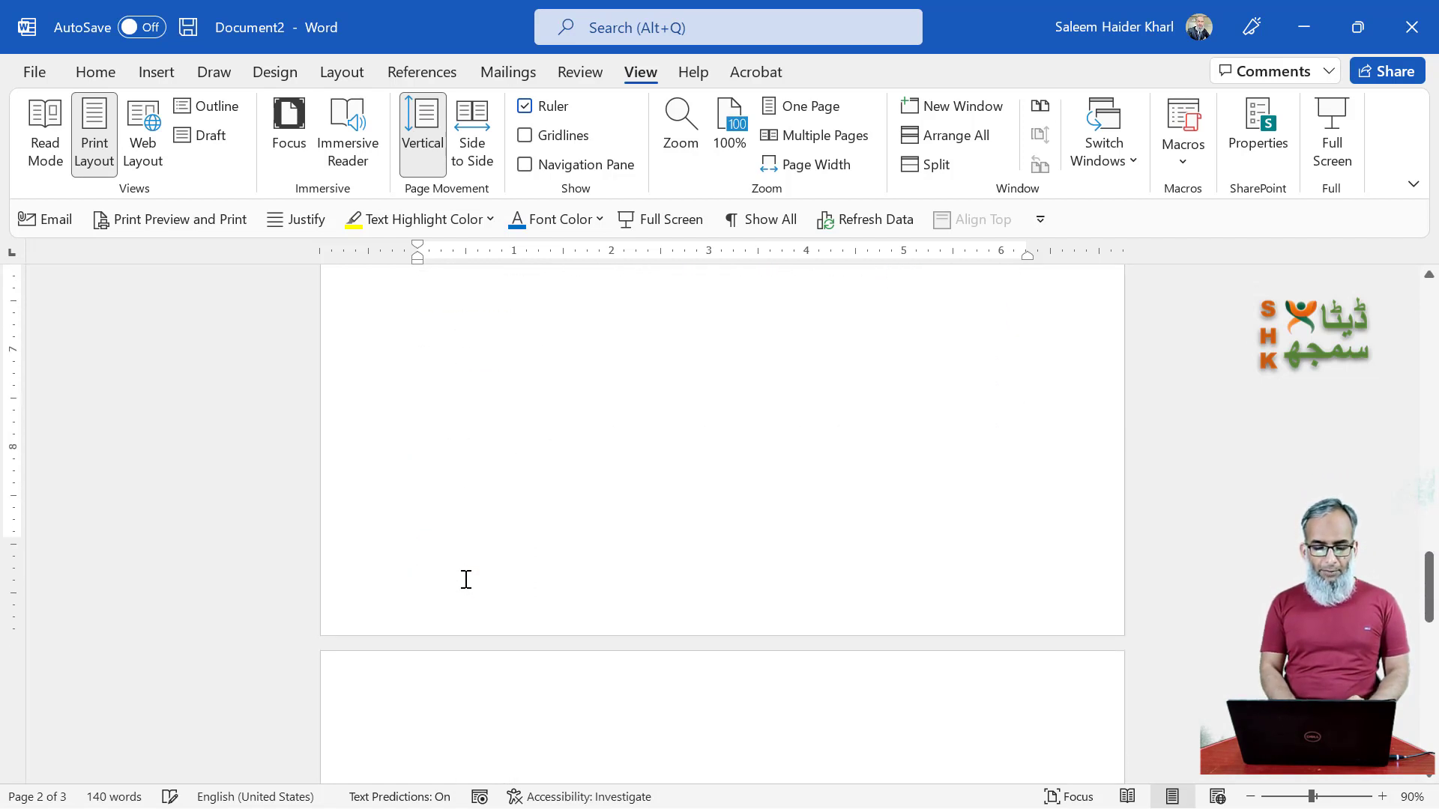
left_click_drag(14, 536, 13, 531)
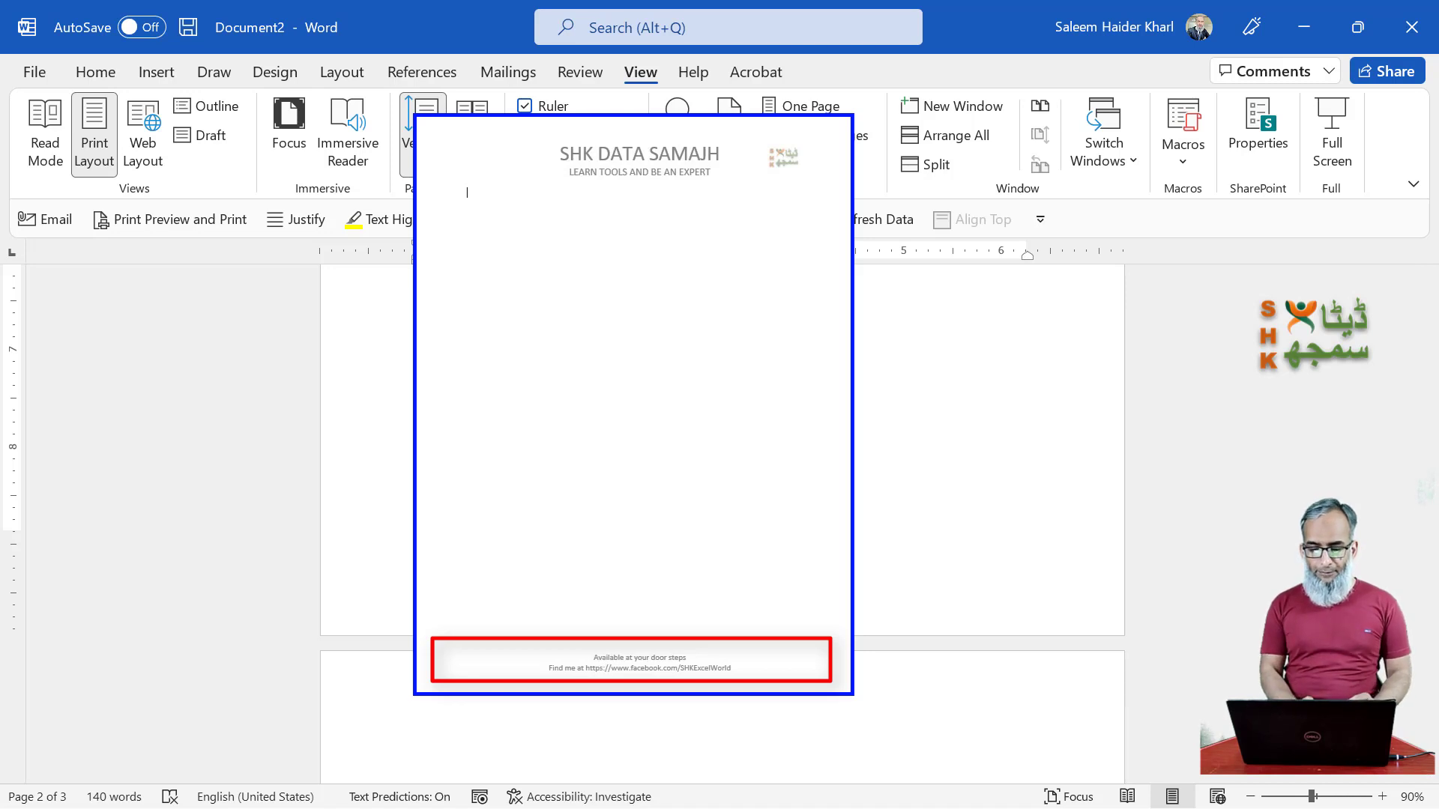
Step: Examine the available paper sizes for the document
scroll(735, 548, "up", 5)
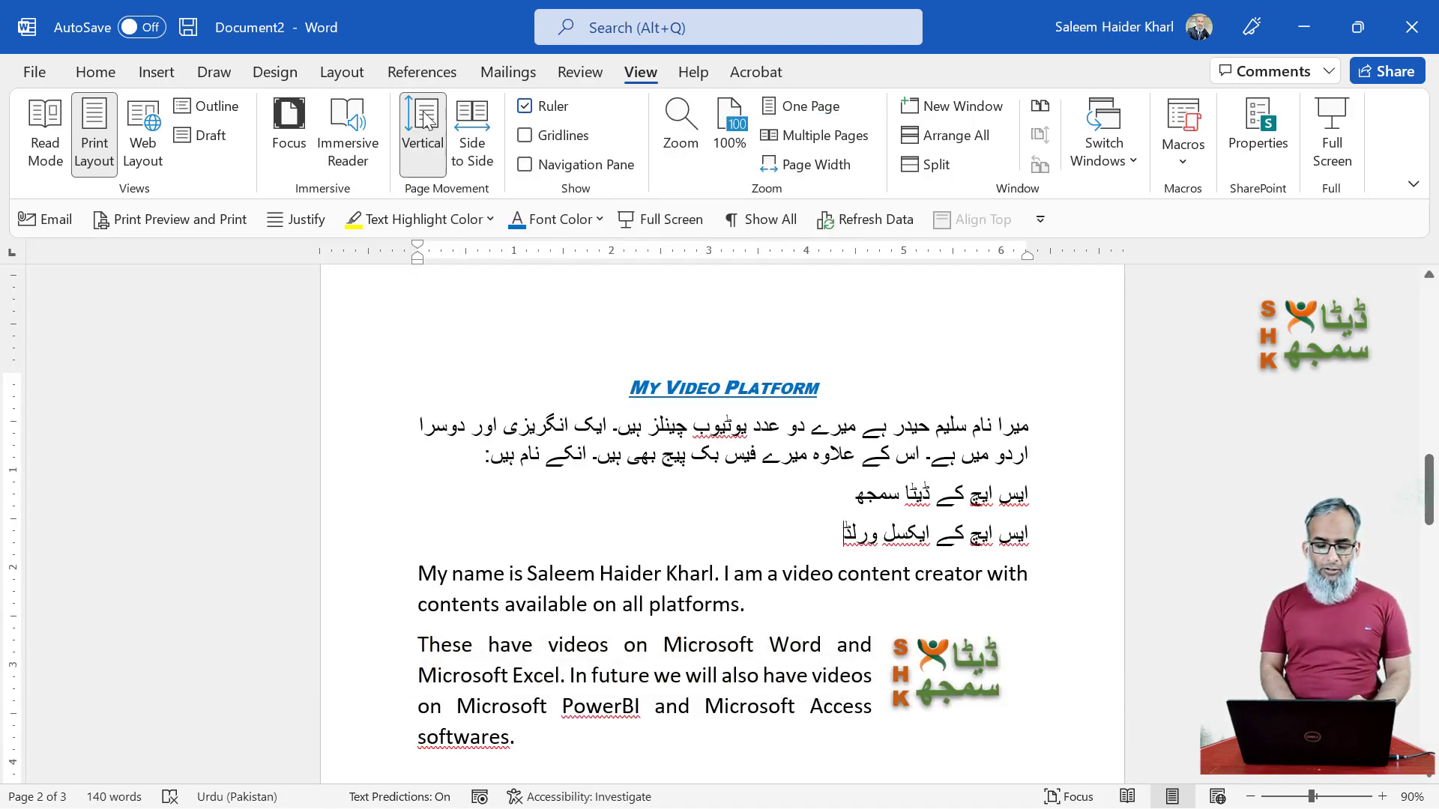
left_click(346, 81)
left_click(178, 168)
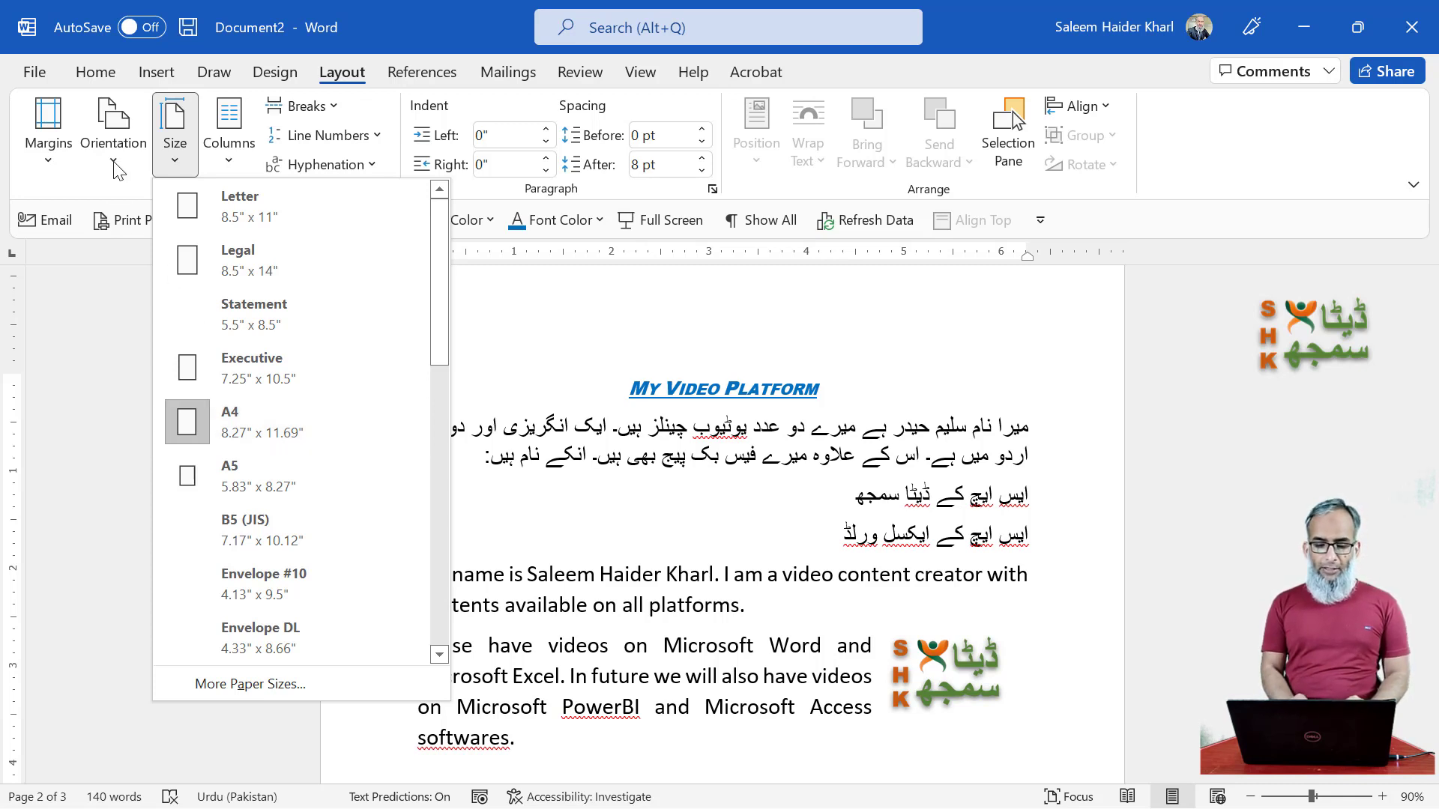
left_click(674, 434)
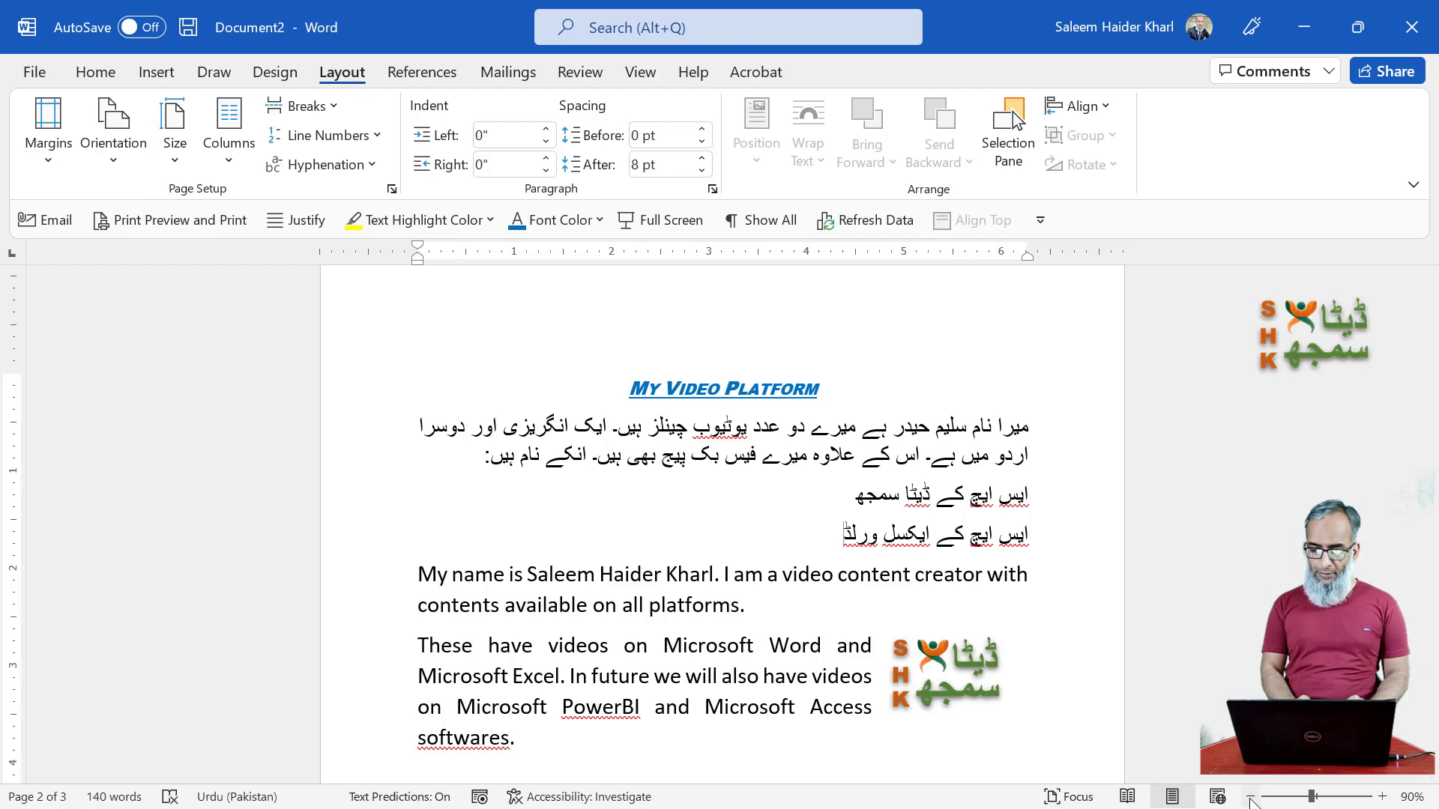
Step: Set the page orientation of the three-page document to landscape
left_click(1250, 797)
left_click(1250, 797)
left_click(1250, 797)
left_click(1250, 797)
left_click(1249, 797)
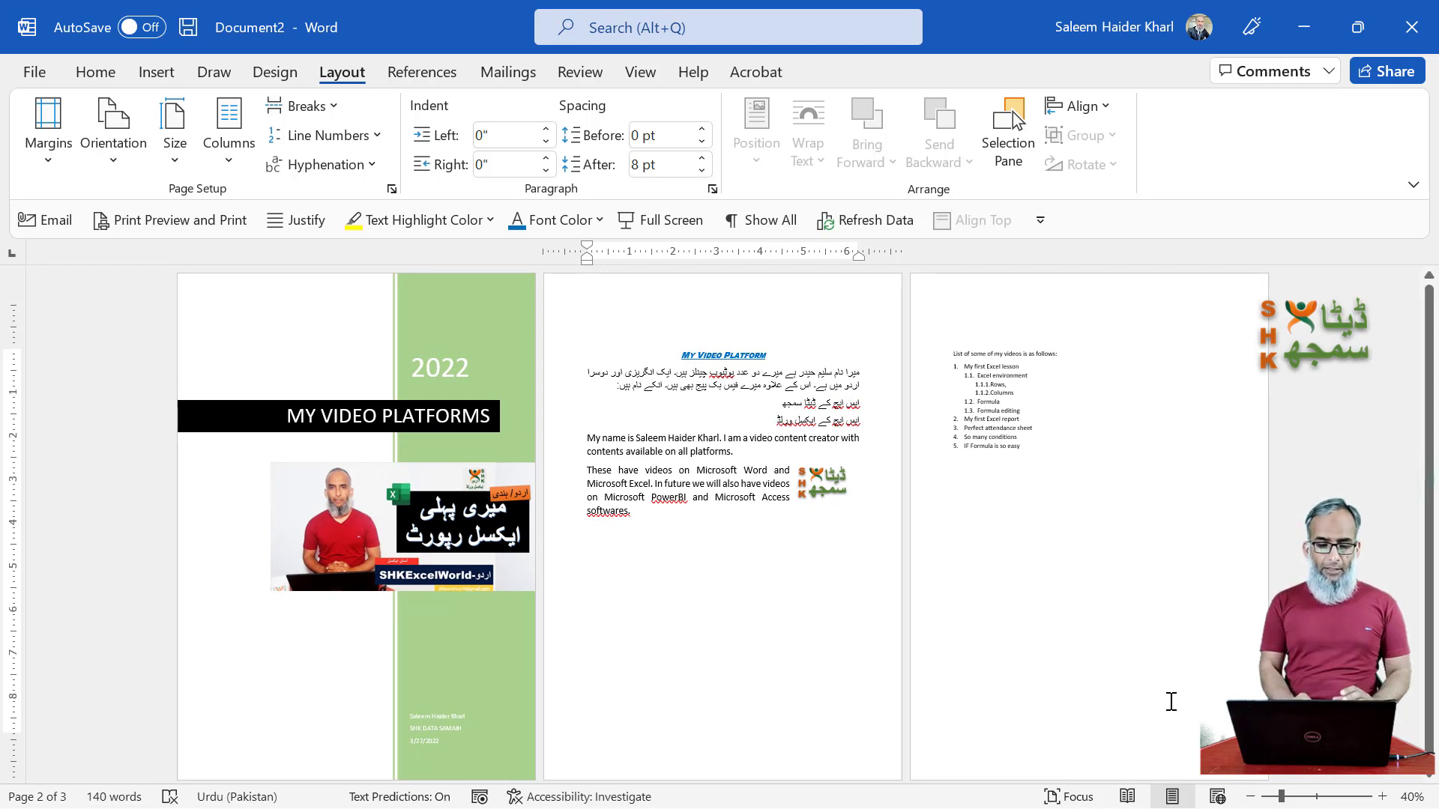
left_click(112, 164)
left_click(112, 261)
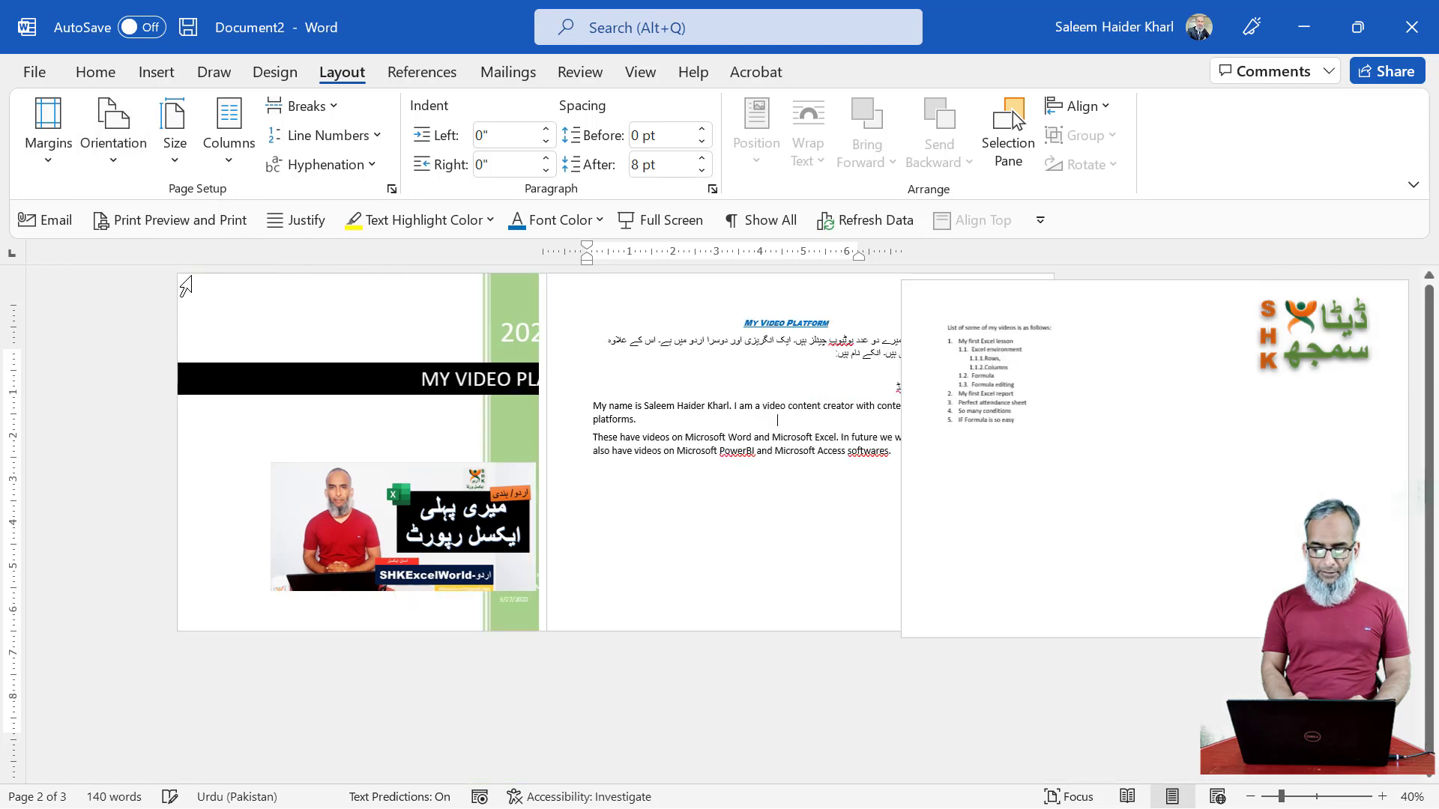